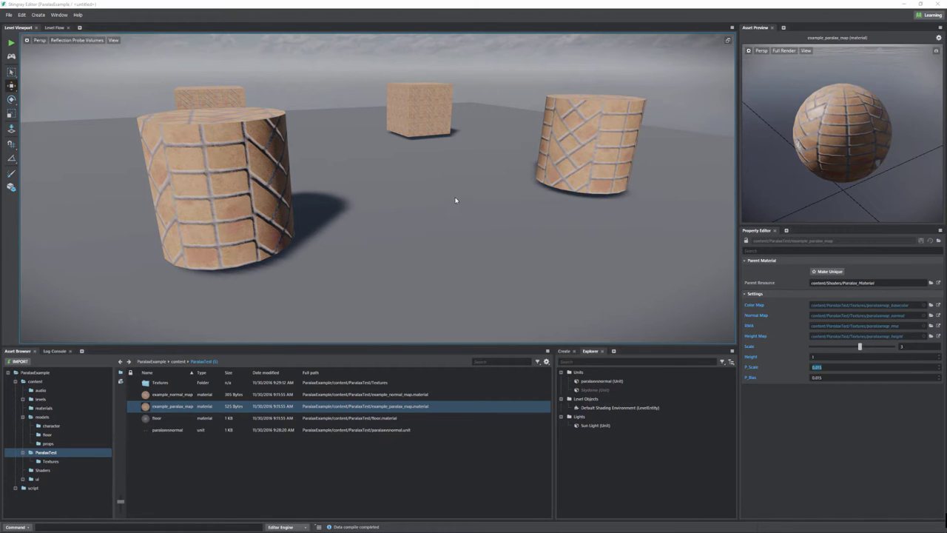
- Examine the parallax-mapped brick cylinder up close and from several angles, comparing it with the other cylinder and the cubes
right_click_drag(483, 178, 454, 189)
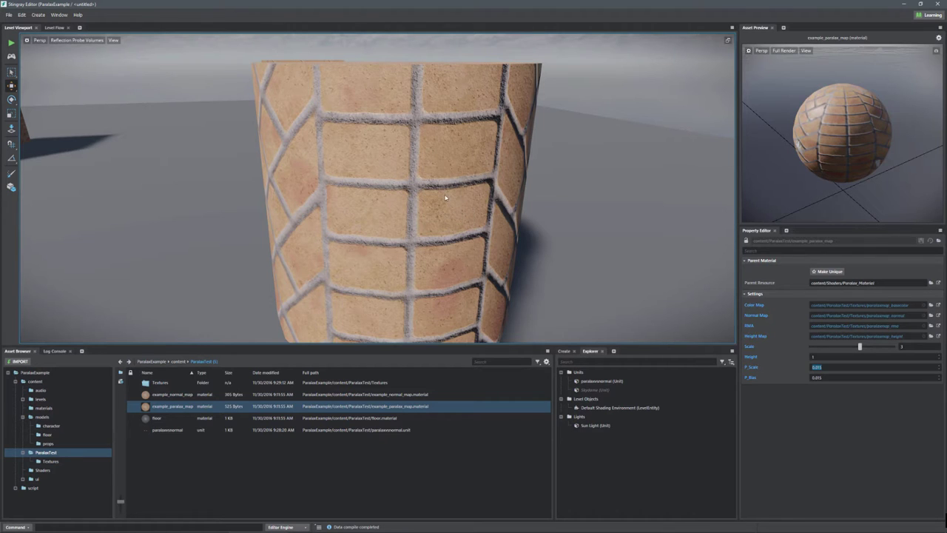
left_click_drag(396, 207, 429, 185, "alt")
scroll(429, 185, "up", 5)
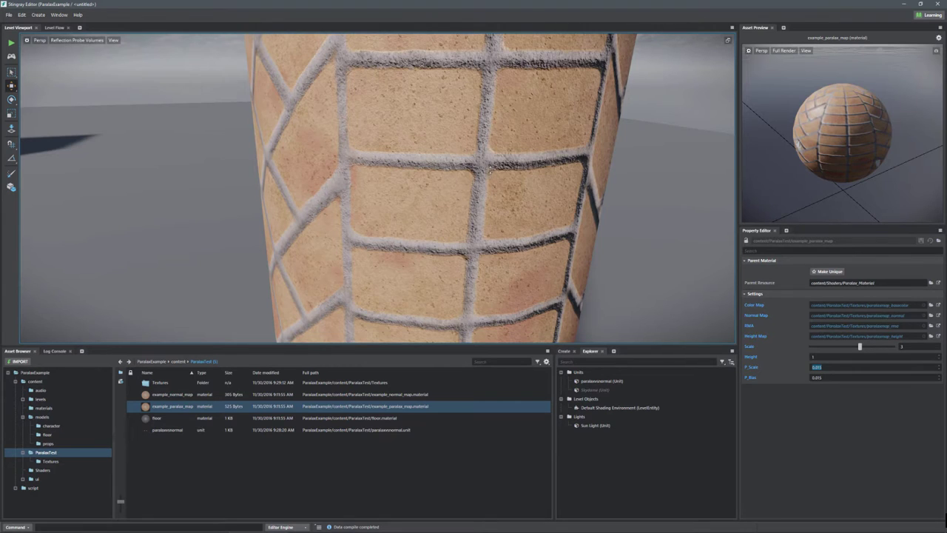
scroll(489, 171, "down", 5)
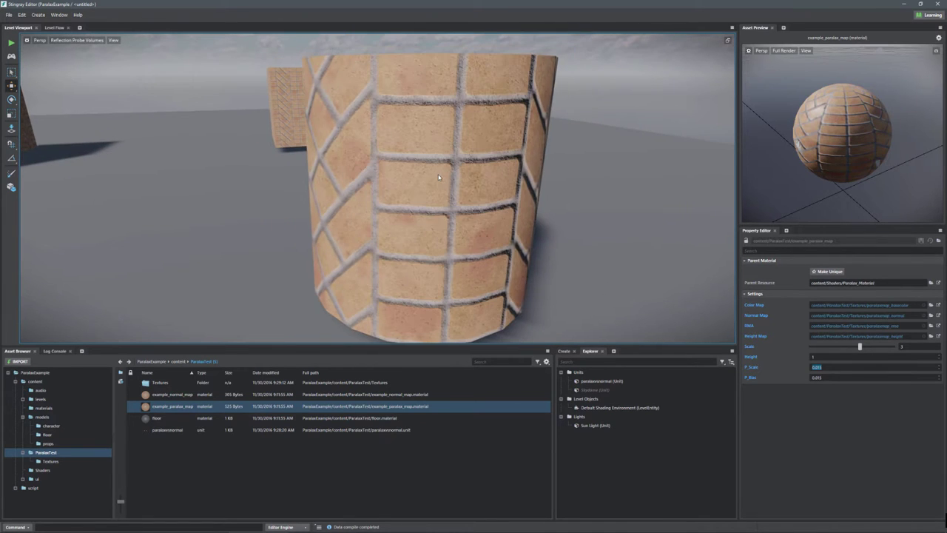
scroll(439, 177, "down", 5)
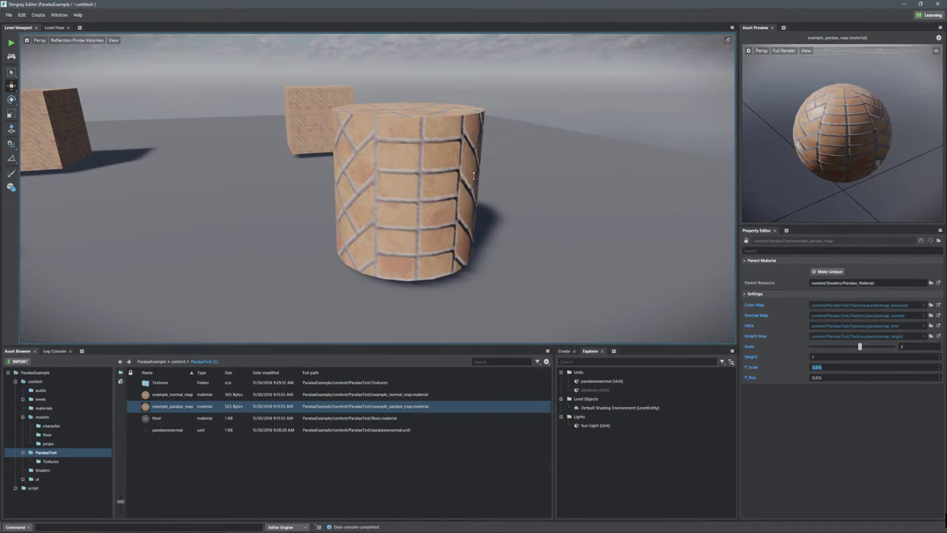
scroll(474, 175, "down", 2)
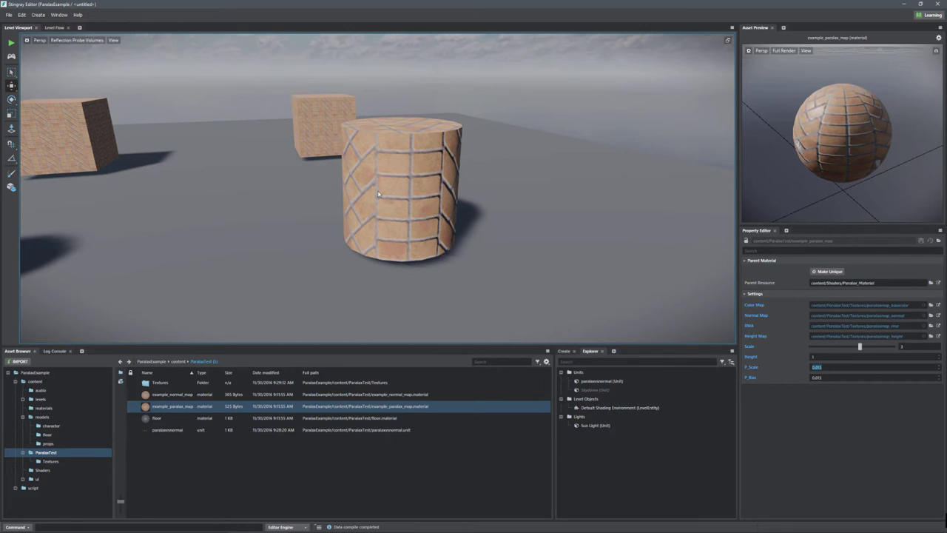
mouse_move(254, 198)
middle_mouse_down()
mouse_move(280, 191)
mouse_move(257, 197)
middle_mouse_up()
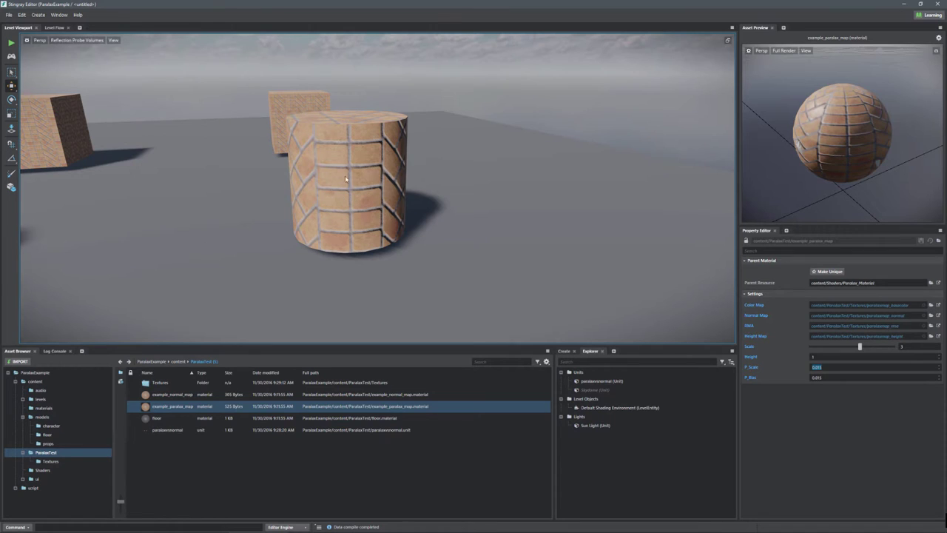
middle_click_drag(291, 205, 300, 202)
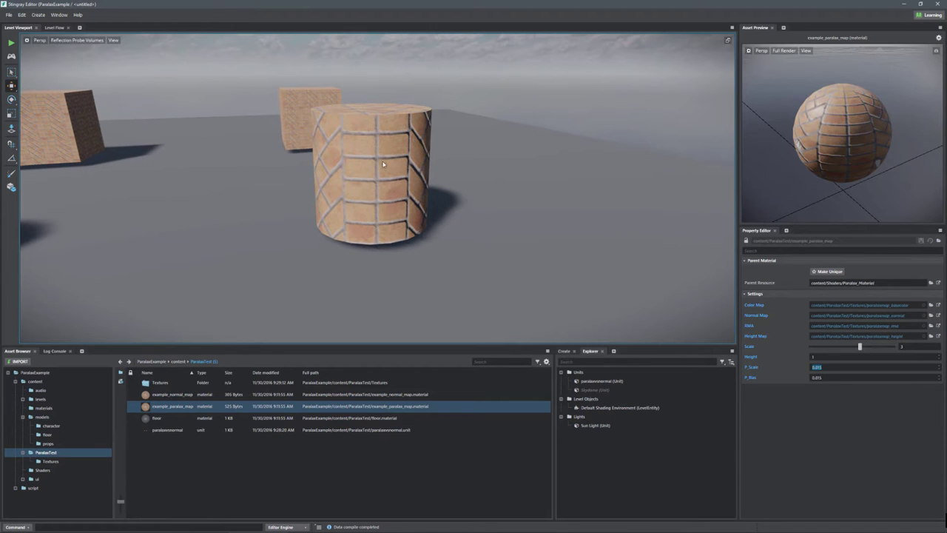
middle_click_drag(219, 197, 354, 171)
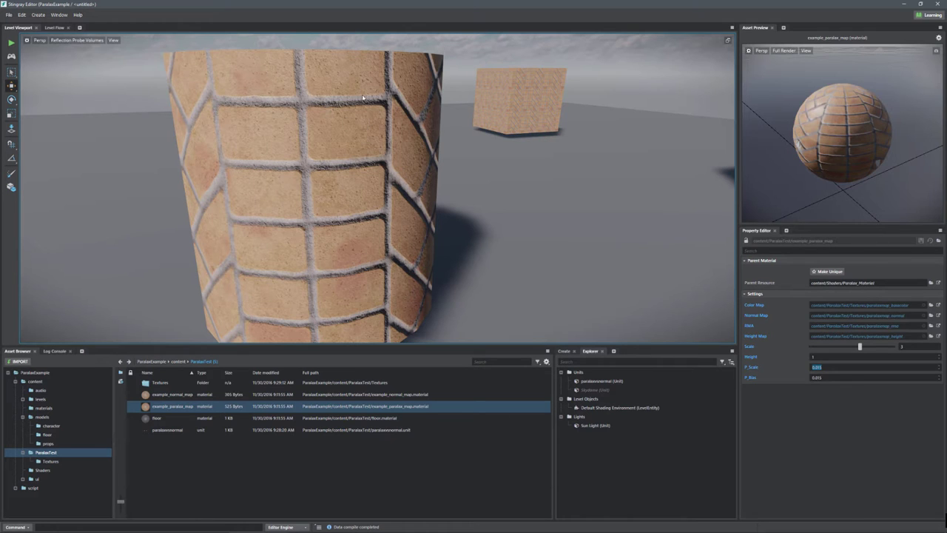
middle_click_drag(367, 159, 478, 168)
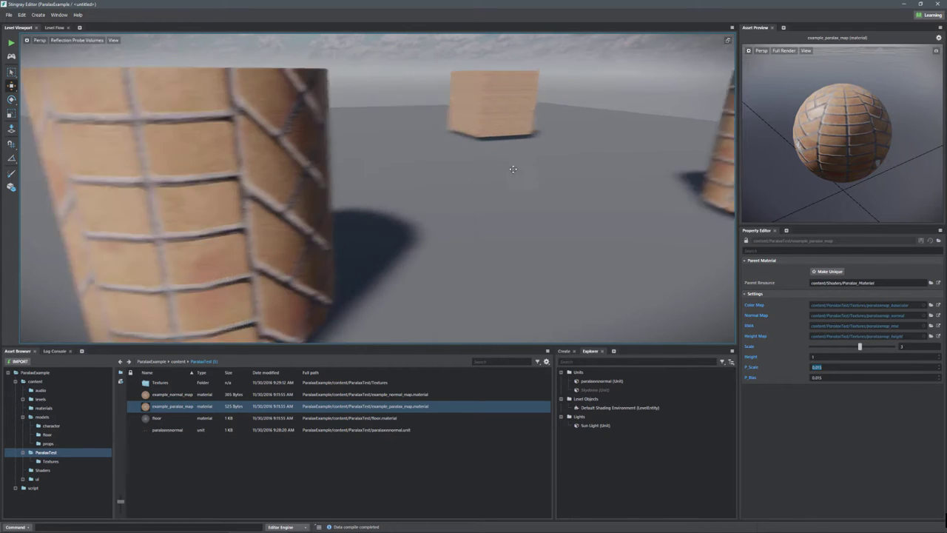
middle_click_drag(201, 182, 237, 189)
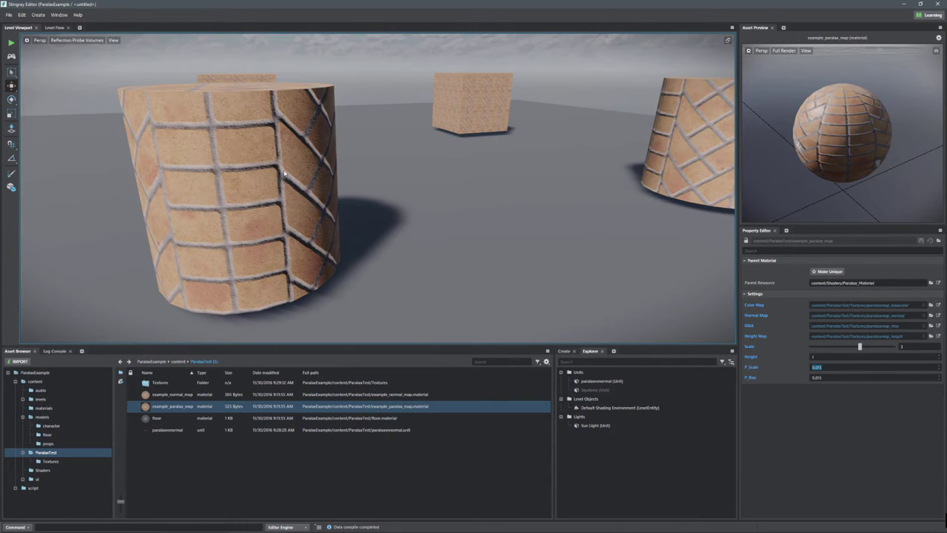
middle_click_drag(262, 170, 292, 173)
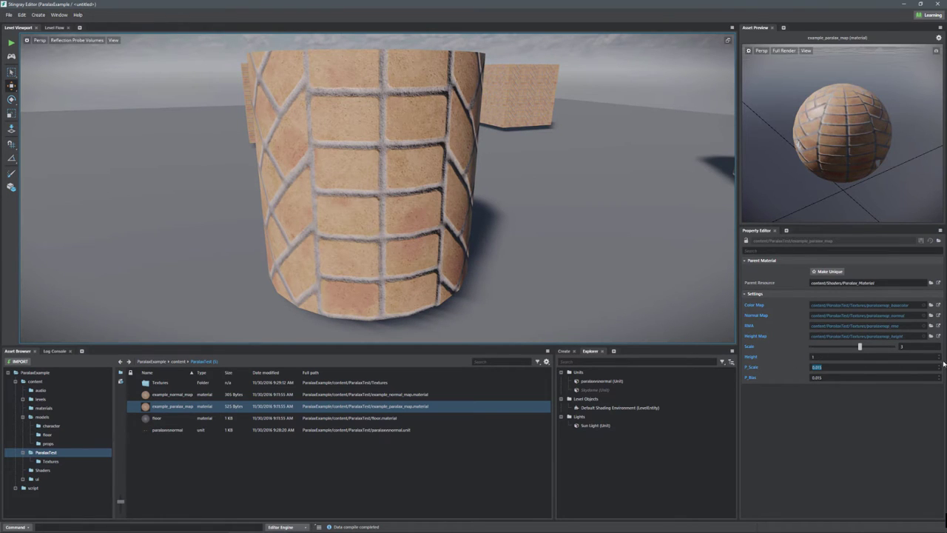
- Raise the Height of the example_paralax_map material to 3.9977 and set its P_Scale to 0.02
left_click_drag(940, 358, 940, 348)
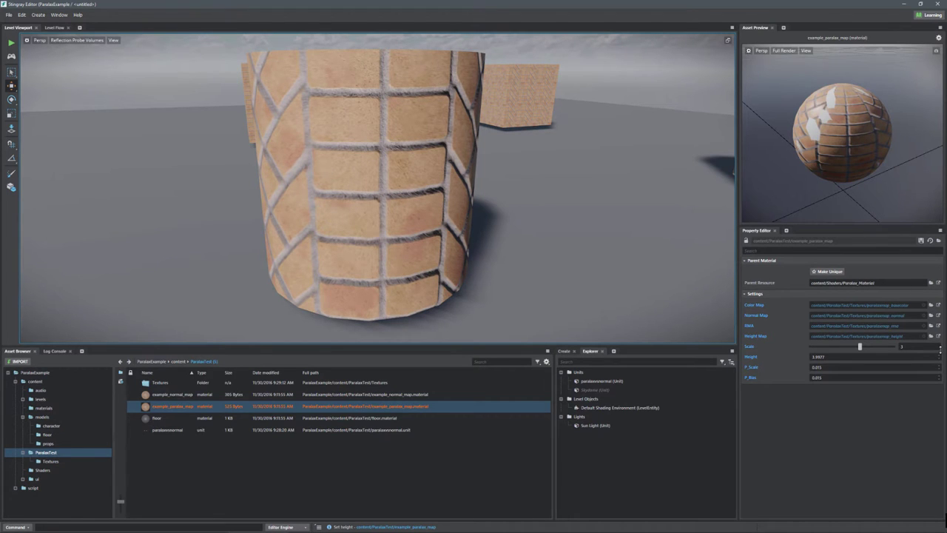
mouse_move(491, 235)
left_mouse_down("alt")
mouse_move(518, 222)
mouse_move(494, 230)
mouse_move(482, 220)
left_mouse_up("alt")
left_click(939, 365)
left_click(940, 367)
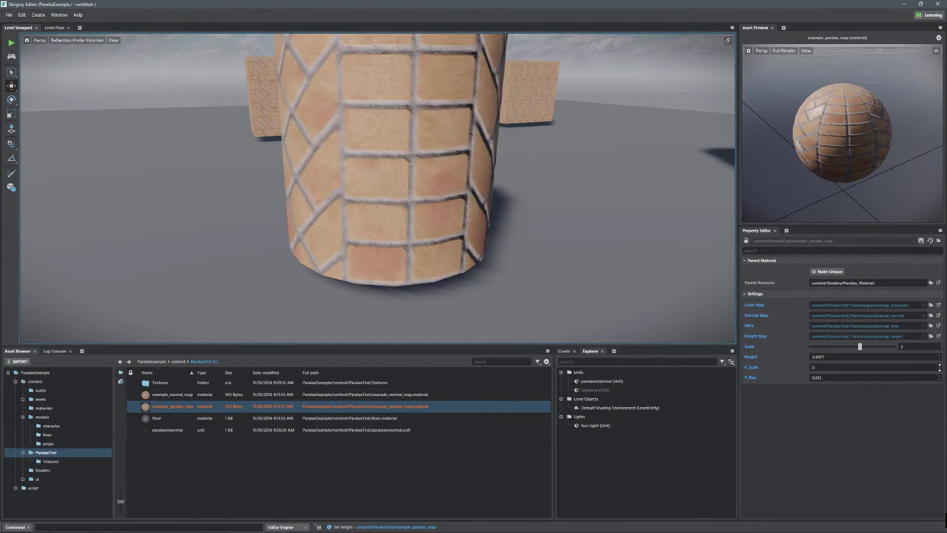
left_click(939, 366)
left_click(940, 366)
left_click(823, 367)
key("Return")
- Set the P_Bias of the example_paralax_map material to 0.02
key("Tab")
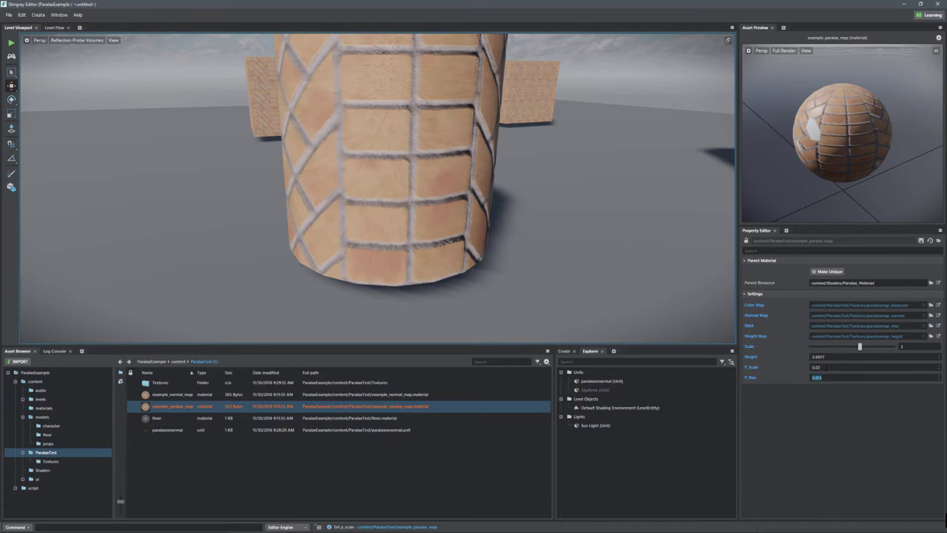
type("0")
type(".02")
key("Return")
- Inspect the grout depth on the parallax cylinder and compare it with the normal-mapped cylinder and the two cubes
scroll(470, 183, "up", 5)
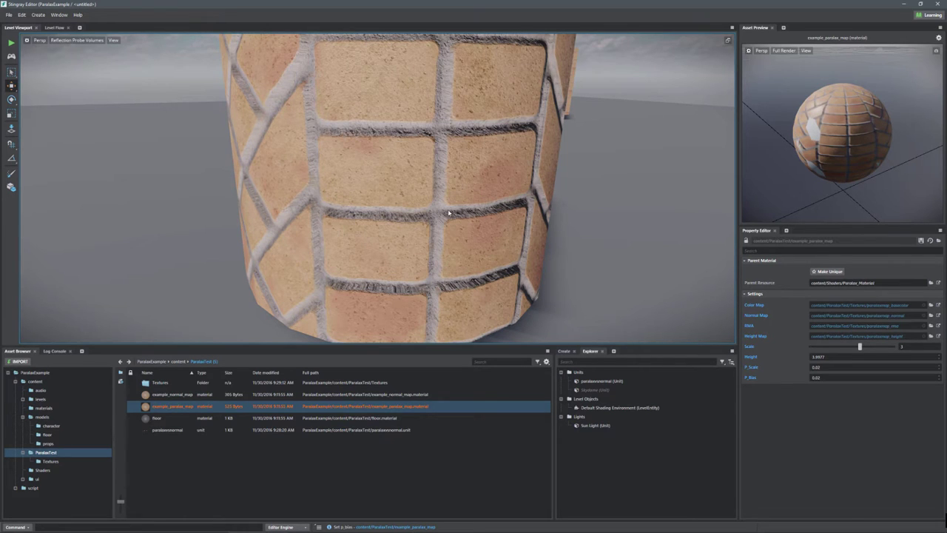
scroll(518, 151, "down", 3)
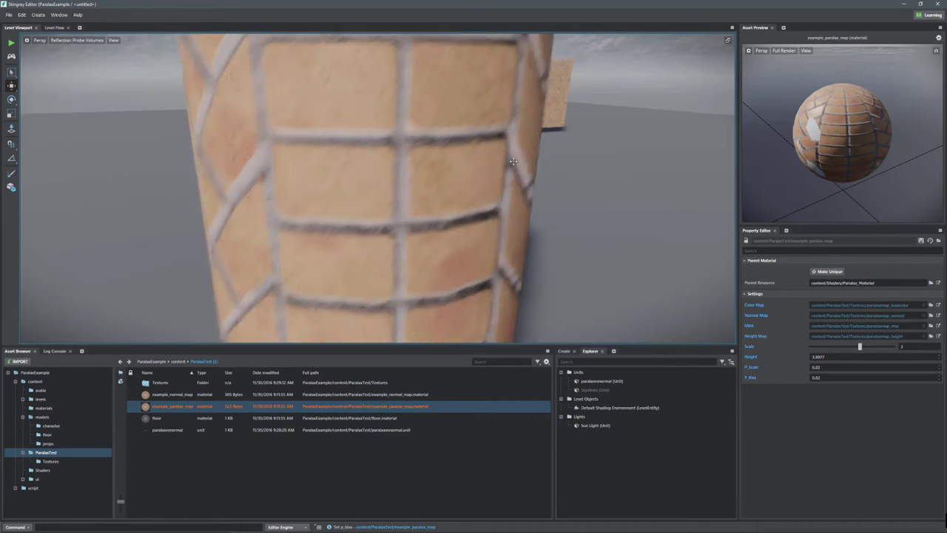
scroll(568, 174, "down", 3)
scroll(531, 204, "up", 4)
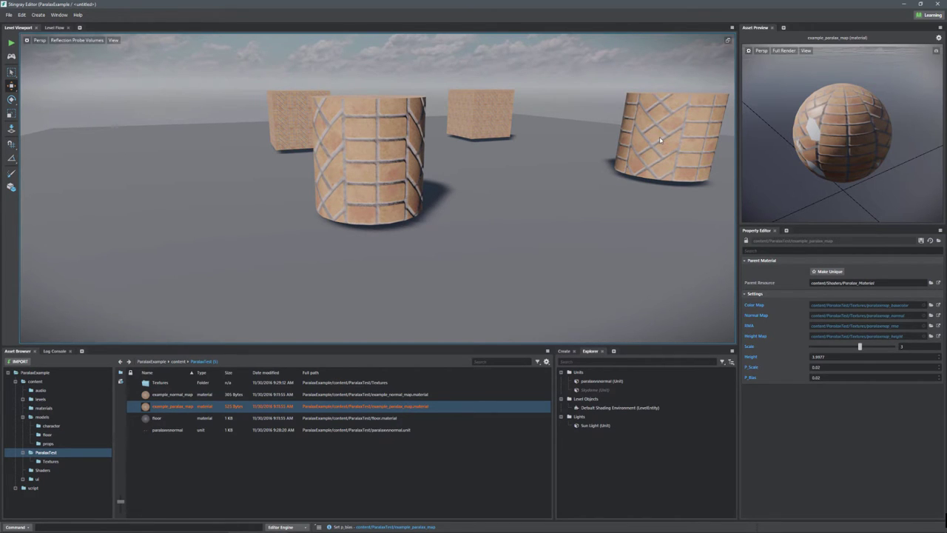
middle_click_drag(626, 149, 571, 124)
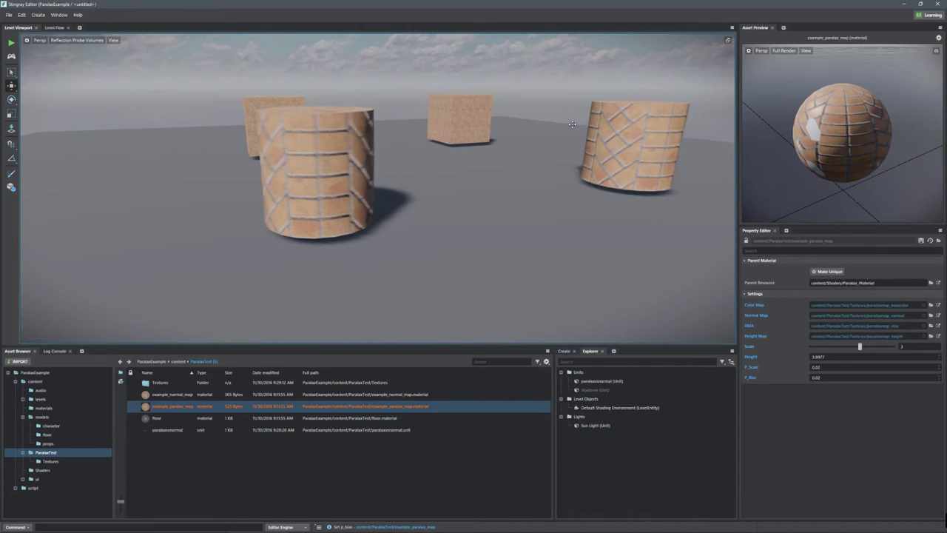
middle_click_drag(385, 170, 414, 203)
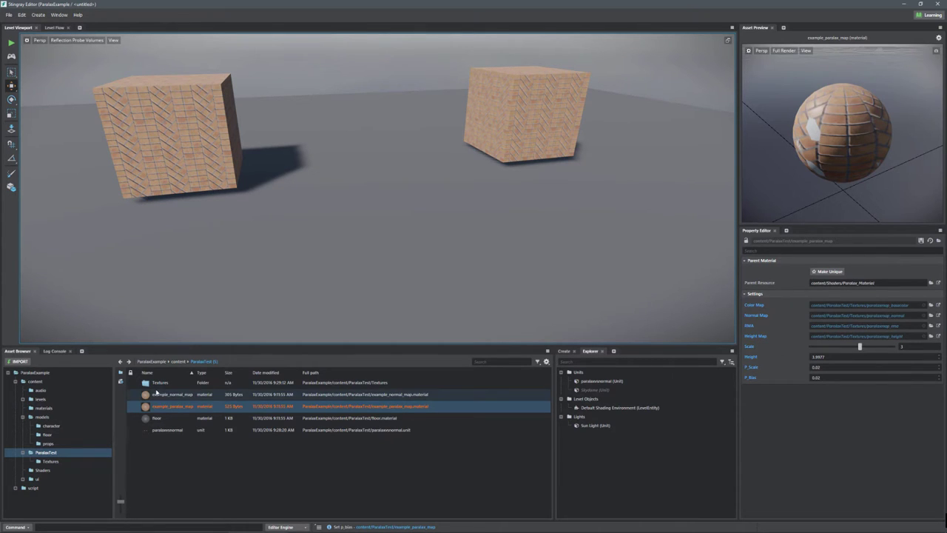
- Set the Scale of the example_normal_map material to 1
left_click(171, 396)
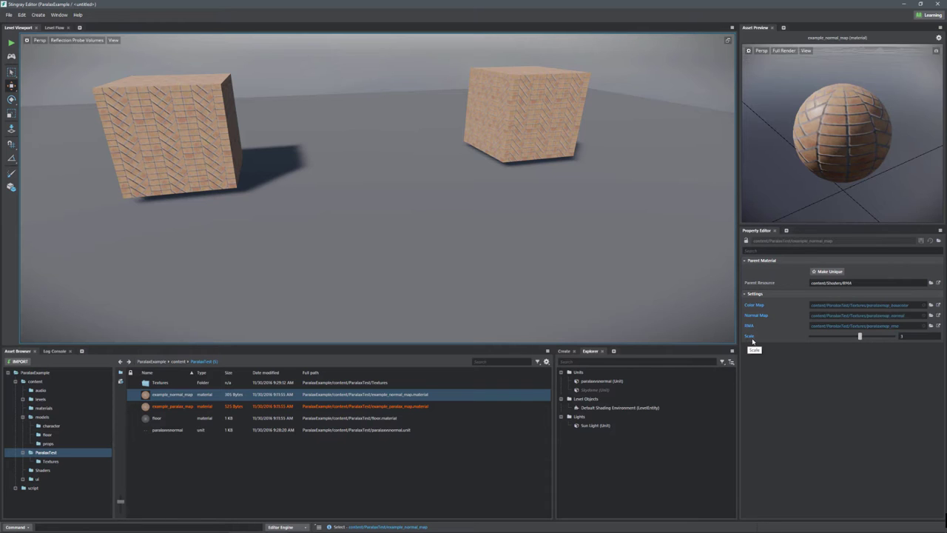
left_click_drag(860, 337, 824, 342)
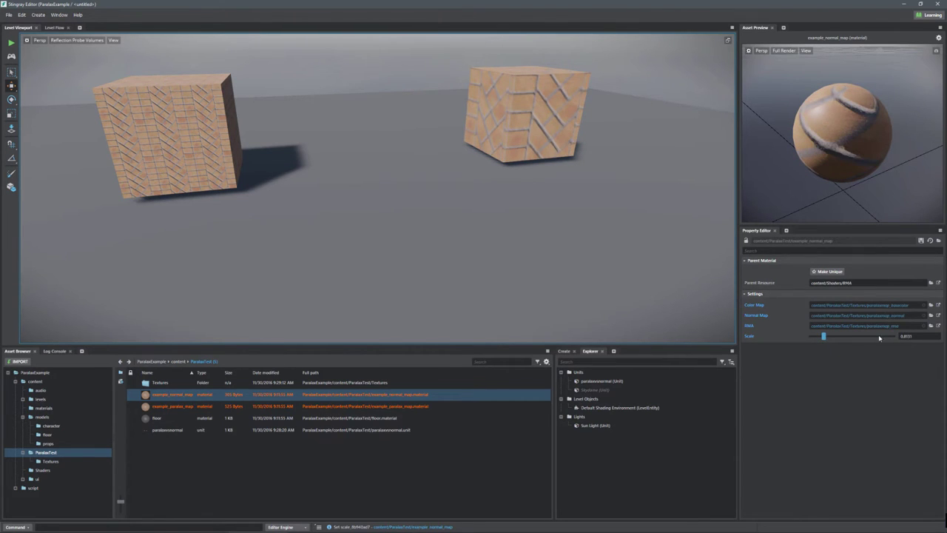
left_click(906, 336)
type("1")
key("Return")
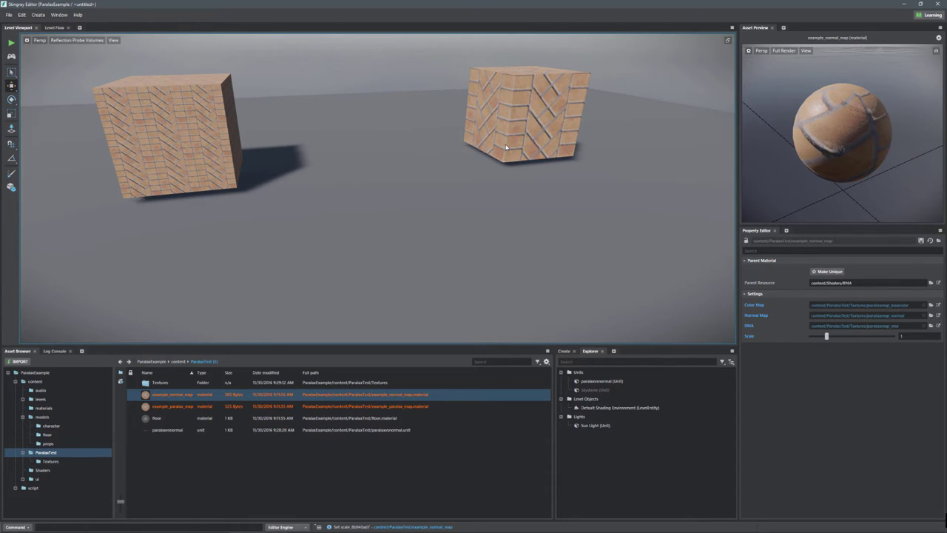
- View all four brick objects together and show the properties of the example_paralax_map material
scroll(530, 148, "down", 6)
scroll(506, 171, "up", 3)
scroll(503, 173, "up", 1)
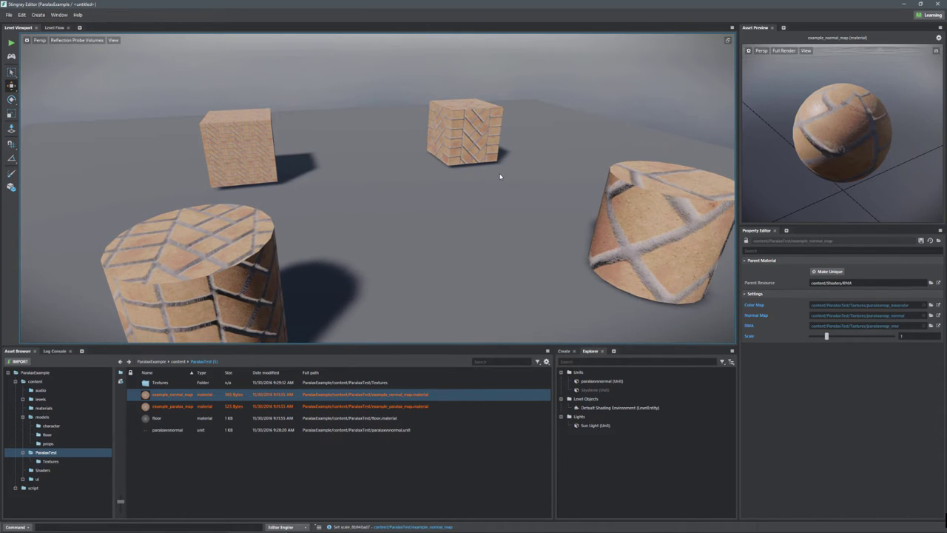
left_click(177, 406)
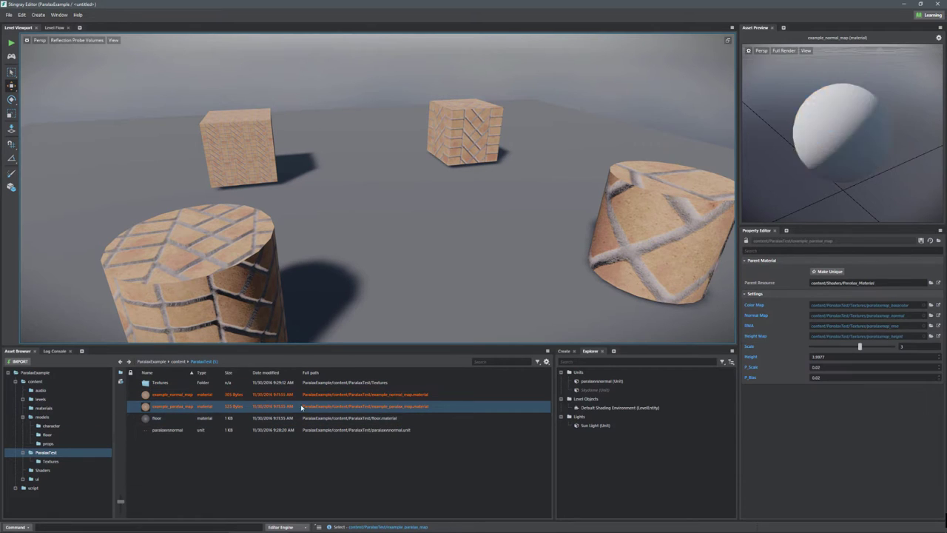
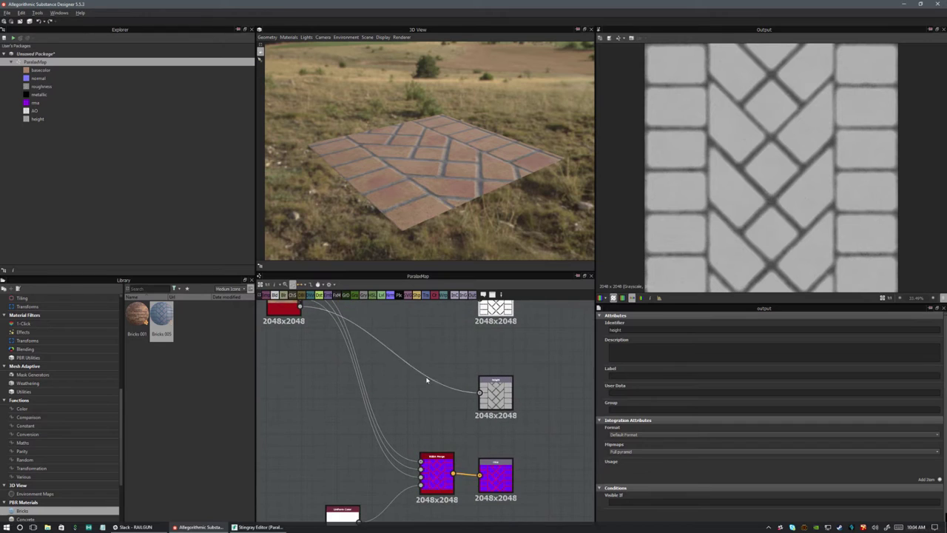
- Move the roughness, metallic and AO output nodes lower in Substance Designer's ParalaxMap graph and check their links to the brick material node
scroll(429, 454, "down", 1)
scroll(430, 450, "down", 1)
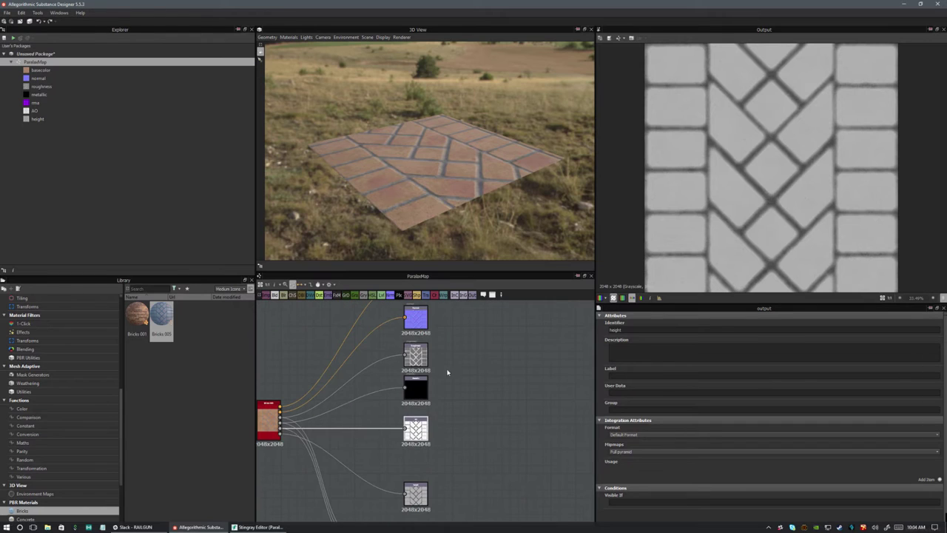
left_click_drag(422, 372, 423, 380)
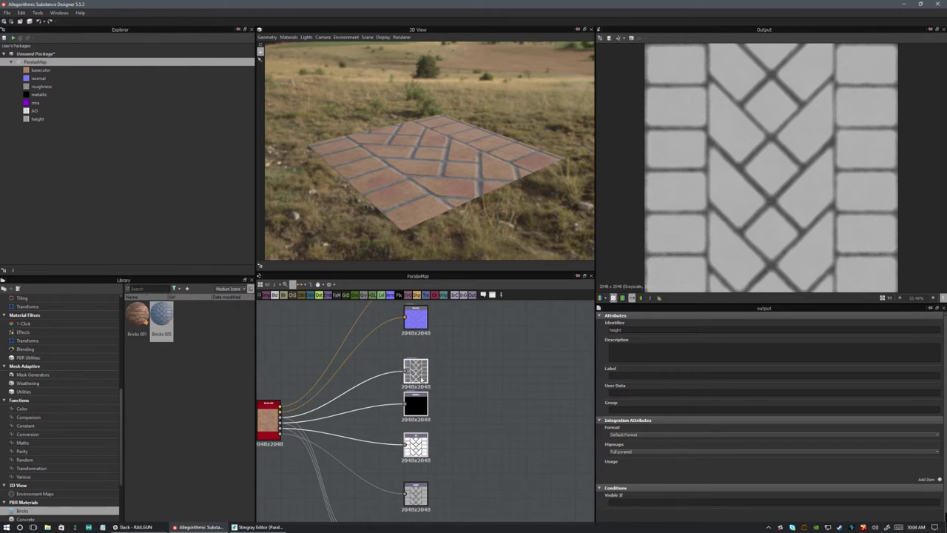
left_click(375, 375)
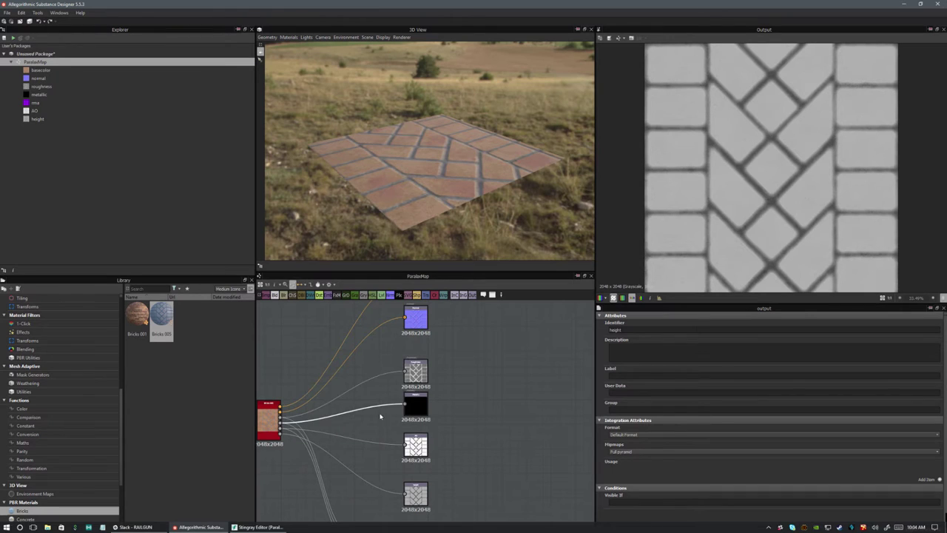
left_click(378, 441)
middle_click_drag(385, 444, 436, 379)
- Move the RGBA Merge node away from the rma output node and line the two up
left_click(438, 462)
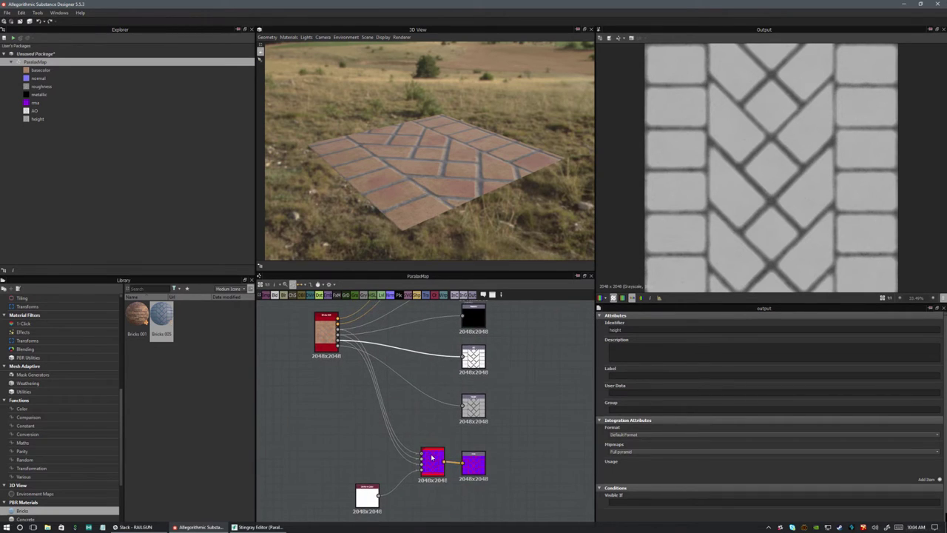
left_click_drag(438, 462, 430, 458)
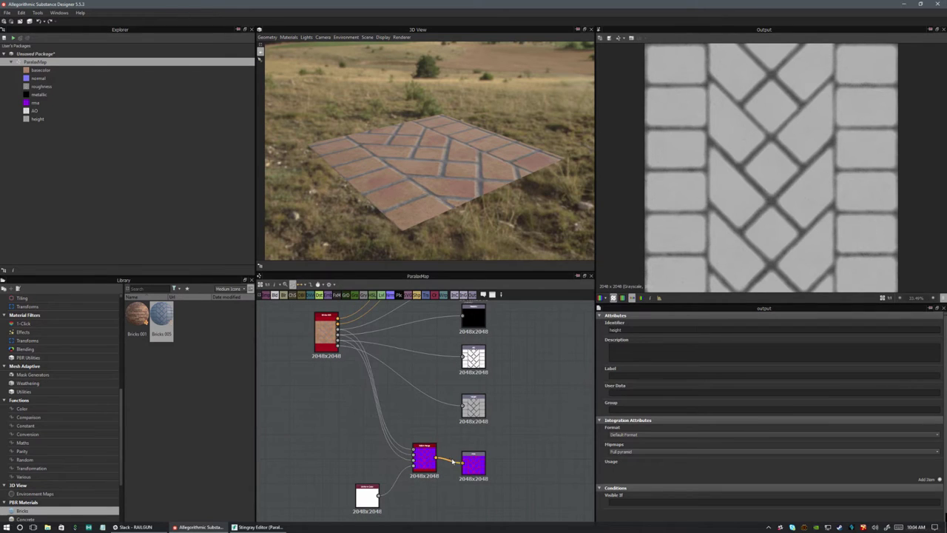
left_click(475, 462)
left_click_drag(476, 462, 475, 458)
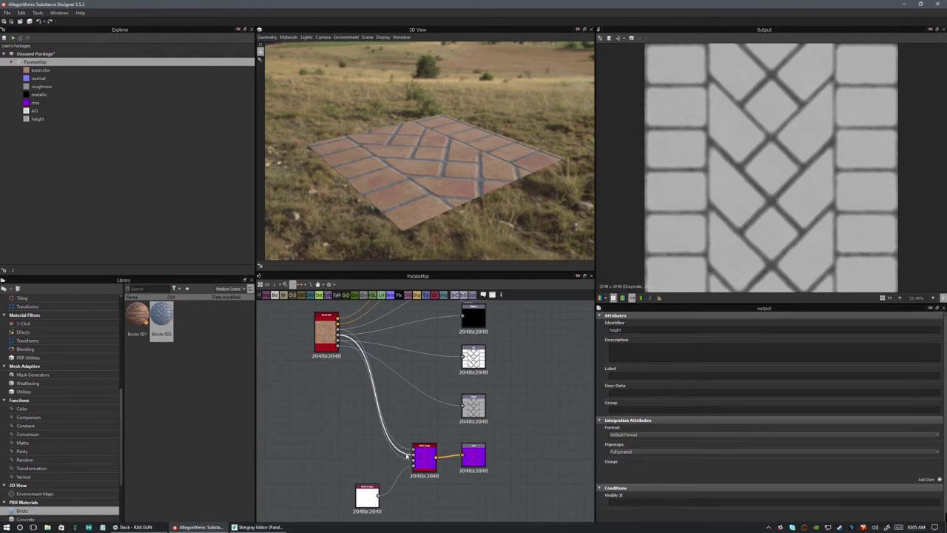
- Show the RGBA Merge node's parameters, move the Uniform Color node closer to its last input, and nudge the rma output node
left_click(424, 458)
left_click(420, 461)
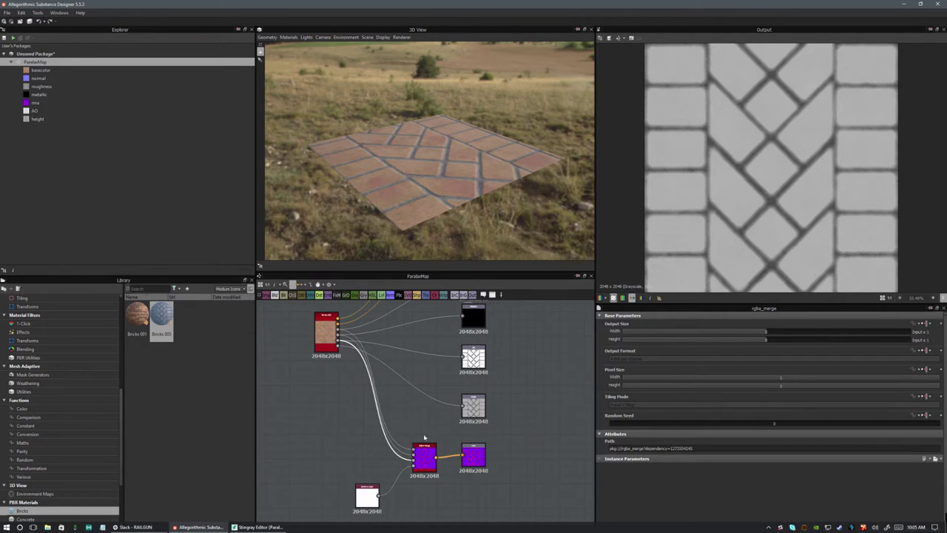
left_click_drag(412, 465, 376, 476)
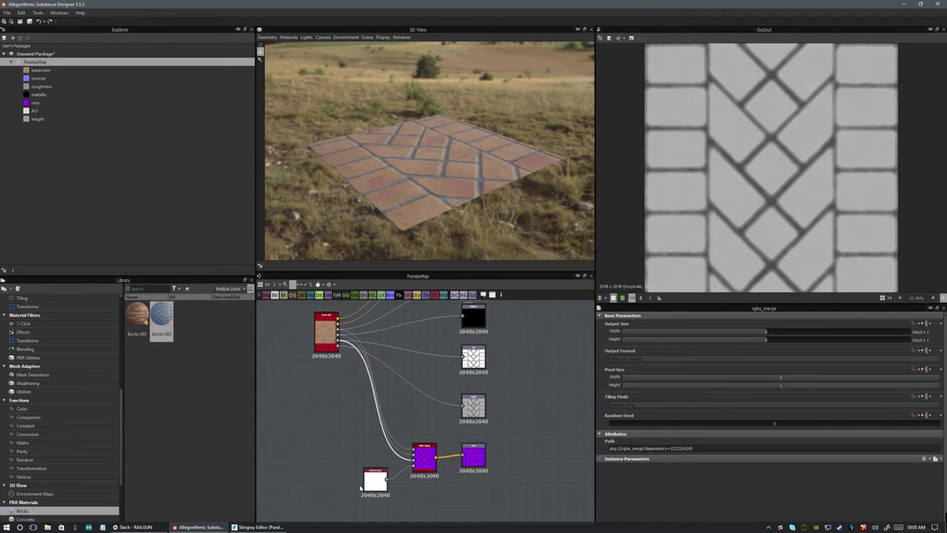
left_click_drag(480, 460, 478, 464)
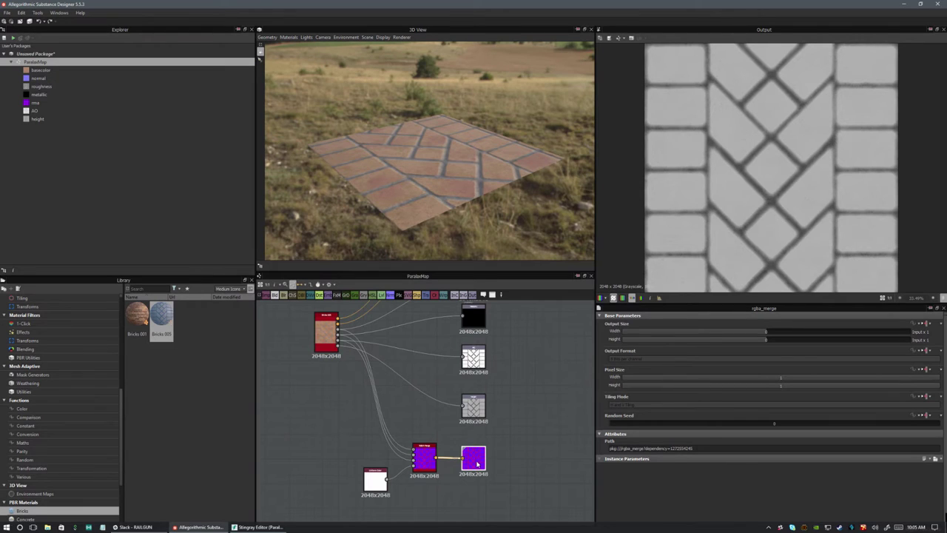
scroll(477, 463, "down", 3)
scroll(479, 455, "up", 2)
scroll(485, 444, "down", 2)
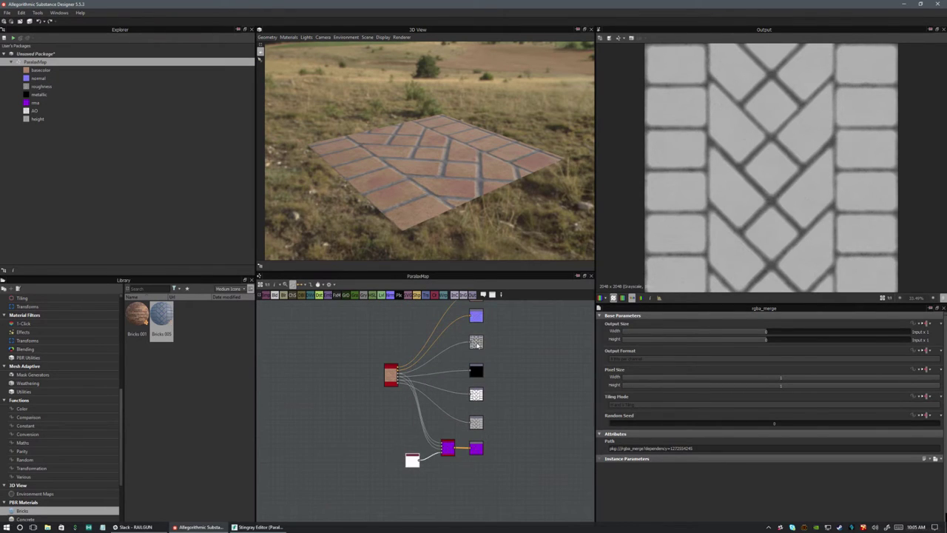
- Group the roughness, metallic and AO output nodes closer together, and shift the RGBA Merge and Uniform Color nodes toward the rma output node
left_click_drag(477, 345, 477, 367)
left_click_drag(476, 403, 476, 393)
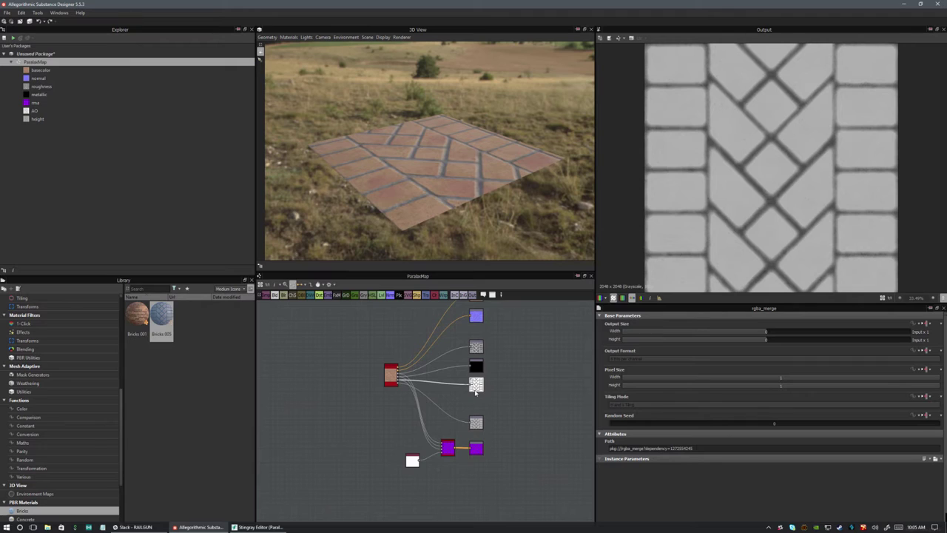
left_click(437, 446)
left_click_drag(403, 440, 452, 454)
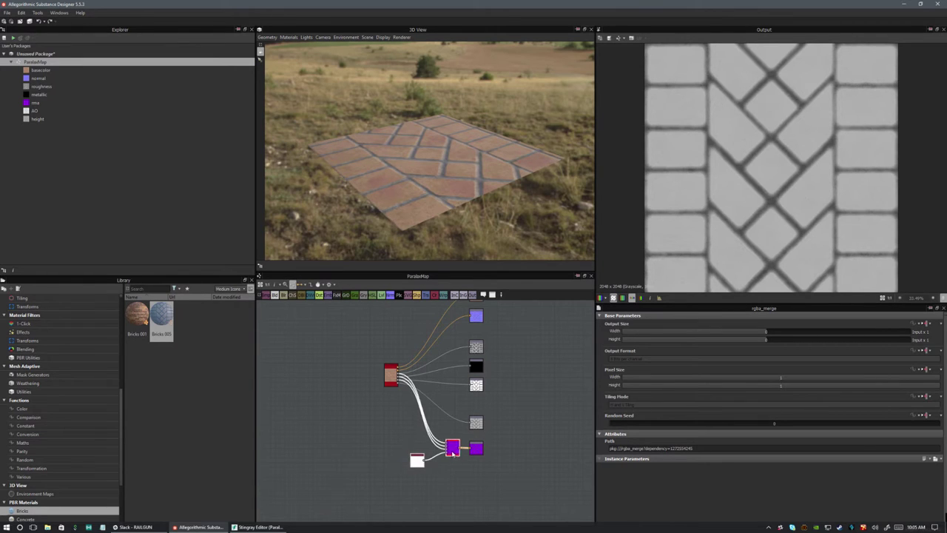
left_click(478, 469)
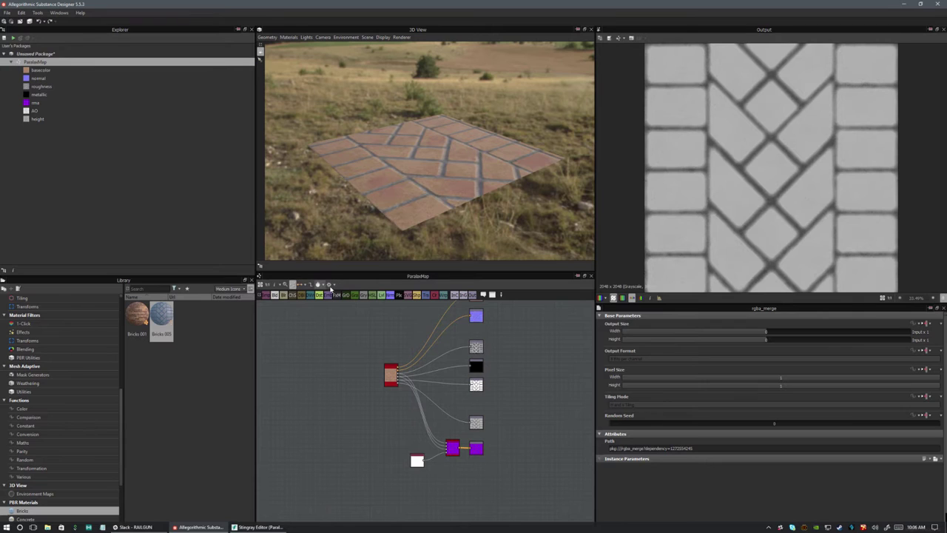
- Review the graph's output export settings, highlighting the rma and AO entries, and close them without exporting
left_click(332, 284)
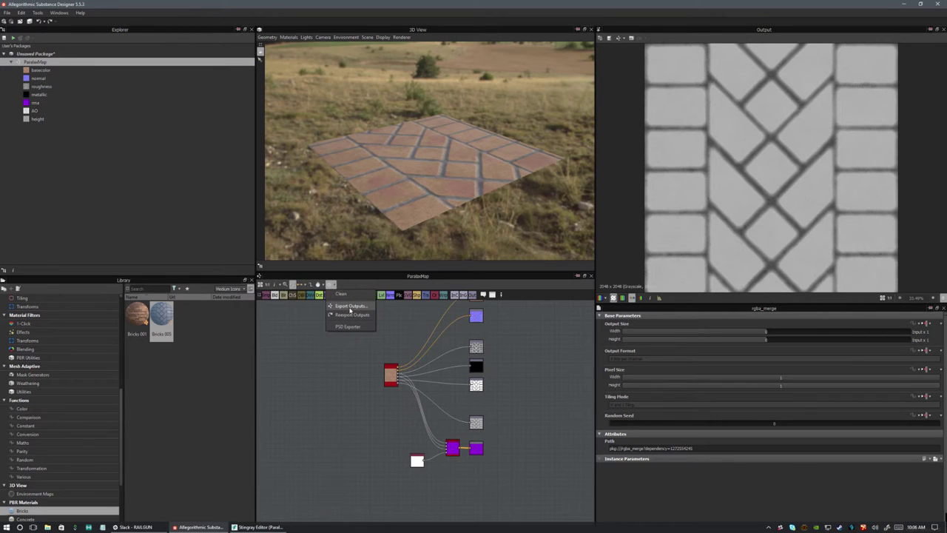
left_click(350, 305)
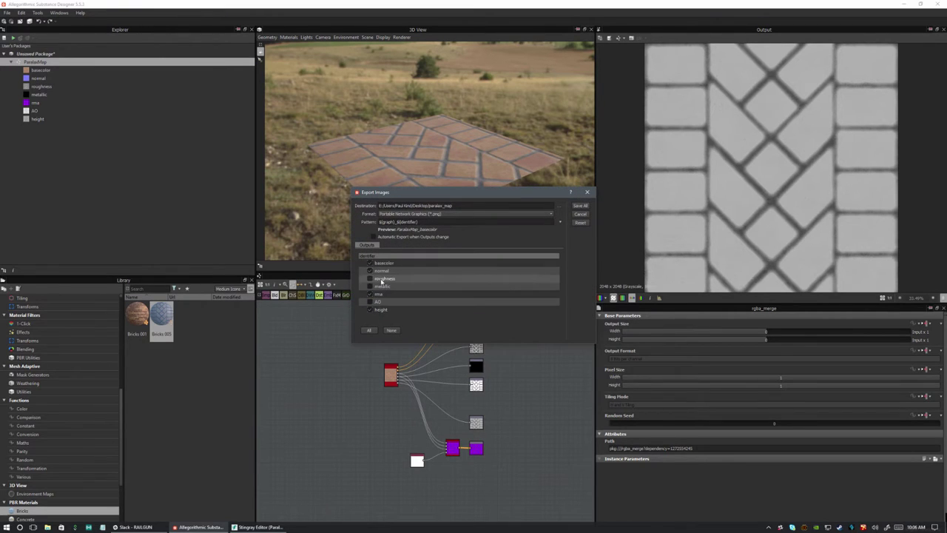
left_click(379, 294)
left_click(378, 302)
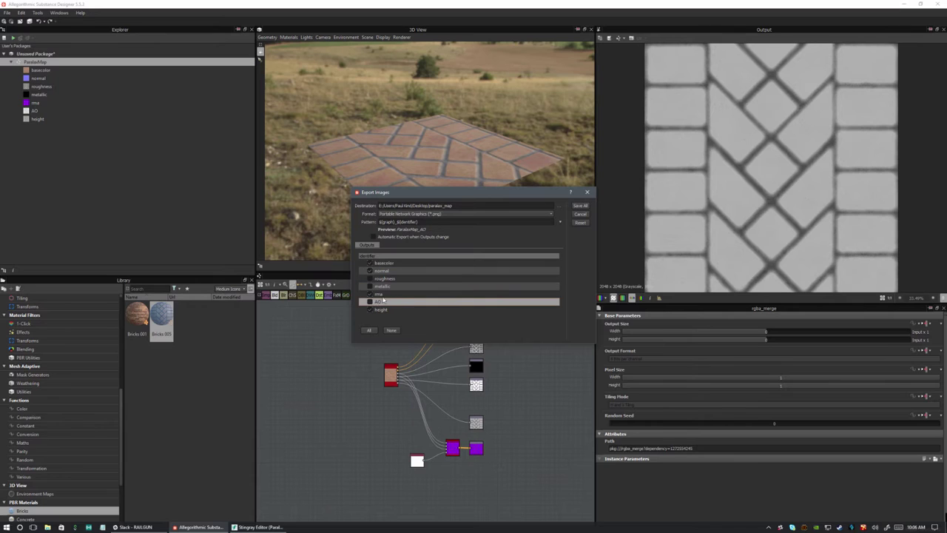
left_click(380, 295)
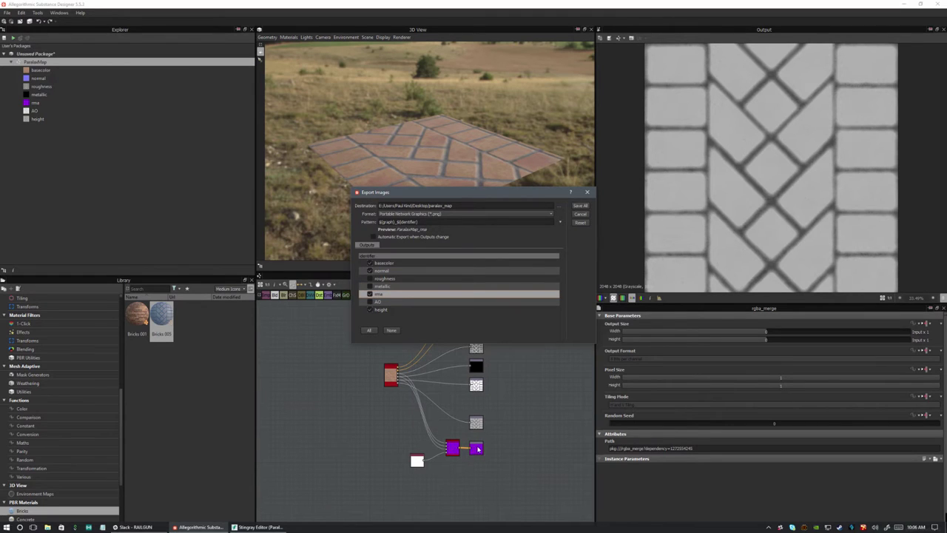
left_click(580, 214)
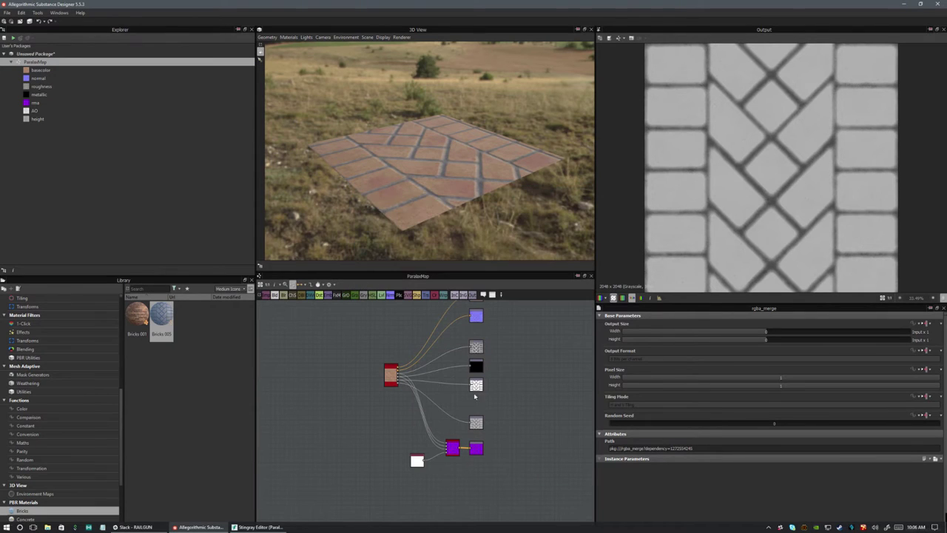
- Highlight the roughness, metallic and AO output nodes together and move the basecolor output node closer to the normal output node
left_click_drag(492, 350, 476, 388)
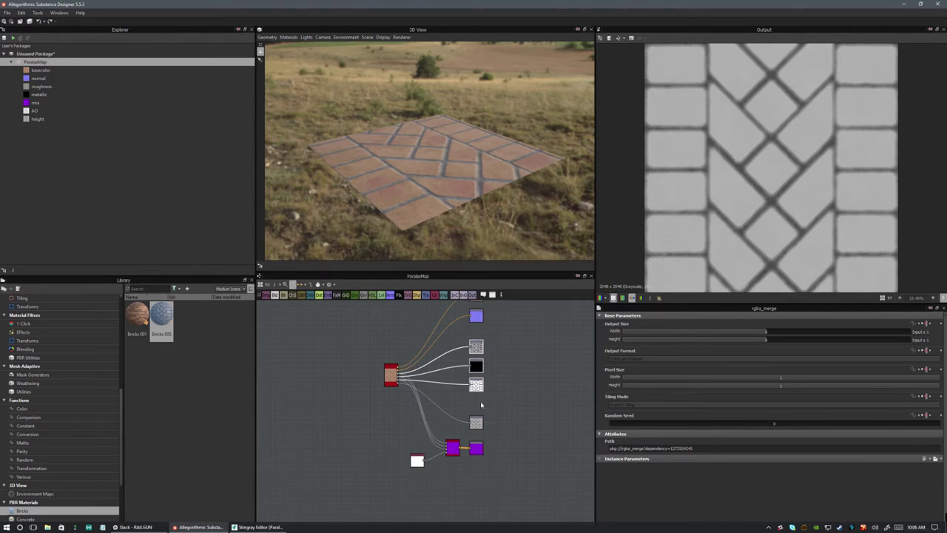
middle_click_drag(499, 343, 493, 373)
left_click(472, 349)
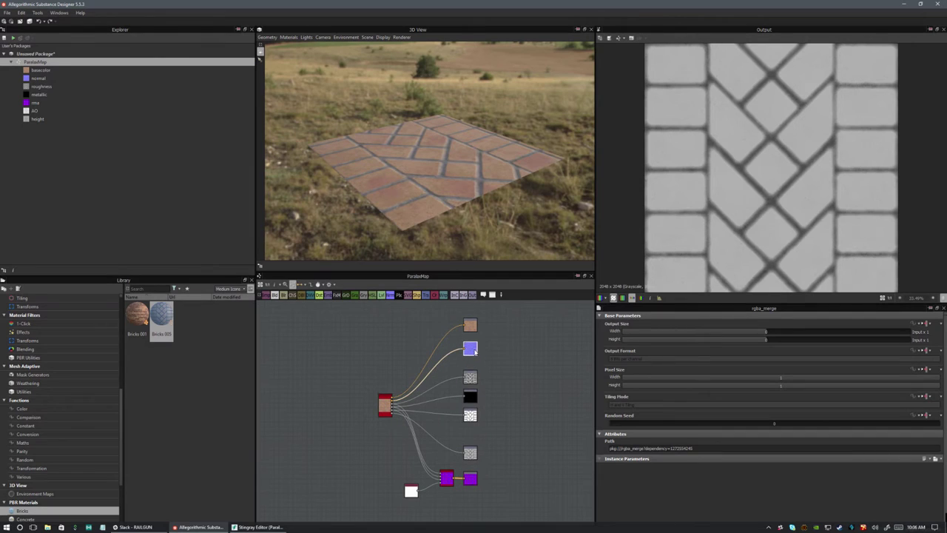
left_click_drag(471, 325, 472, 330)
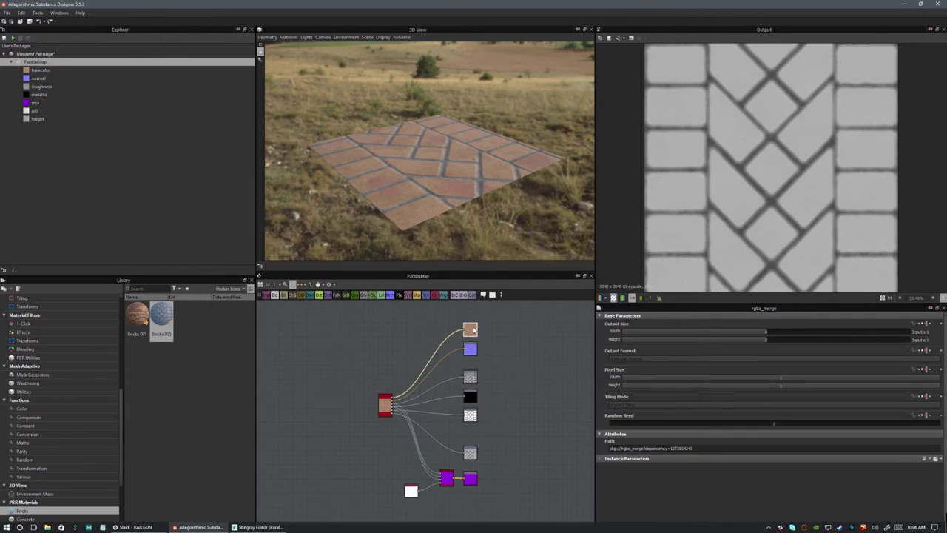
- Inspect the height output node's attributes and trace its link back to the brick material node's Height output
scroll(487, 392, "up", 6)
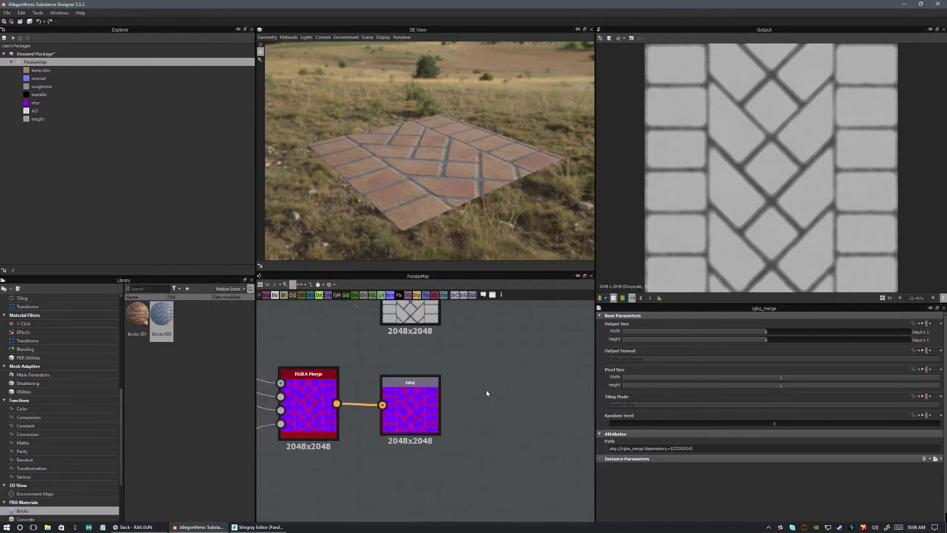
middle_click_drag(473, 392, 505, 486)
left_click(463, 370)
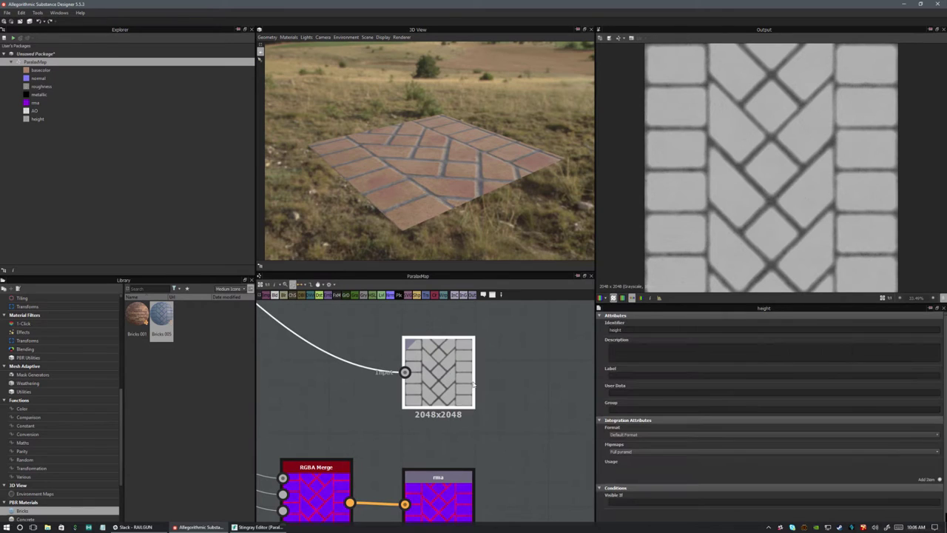
middle_click_drag(496, 370, 512, 382)
scroll(514, 373, "down", 5)
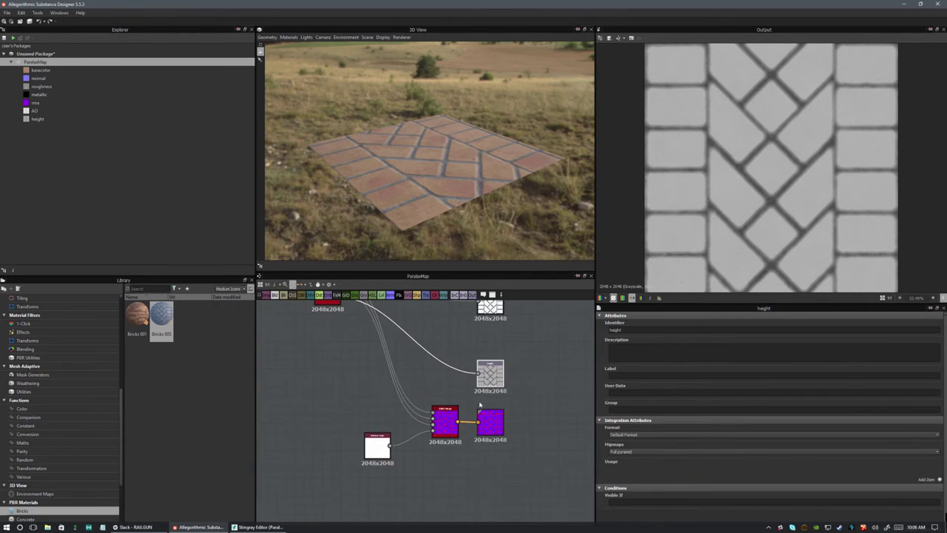
middle_click_drag(444, 368, 478, 402)
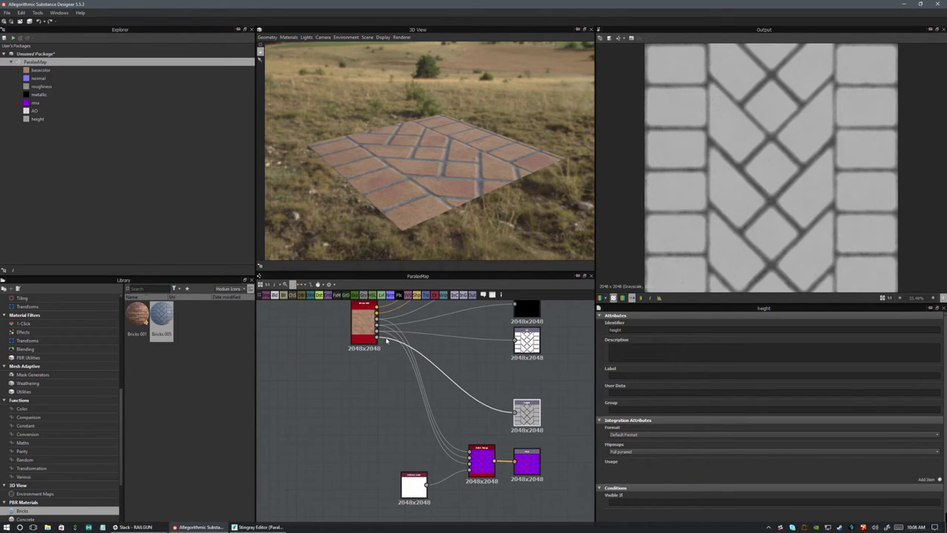
scroll(388, 341, "up", 4)
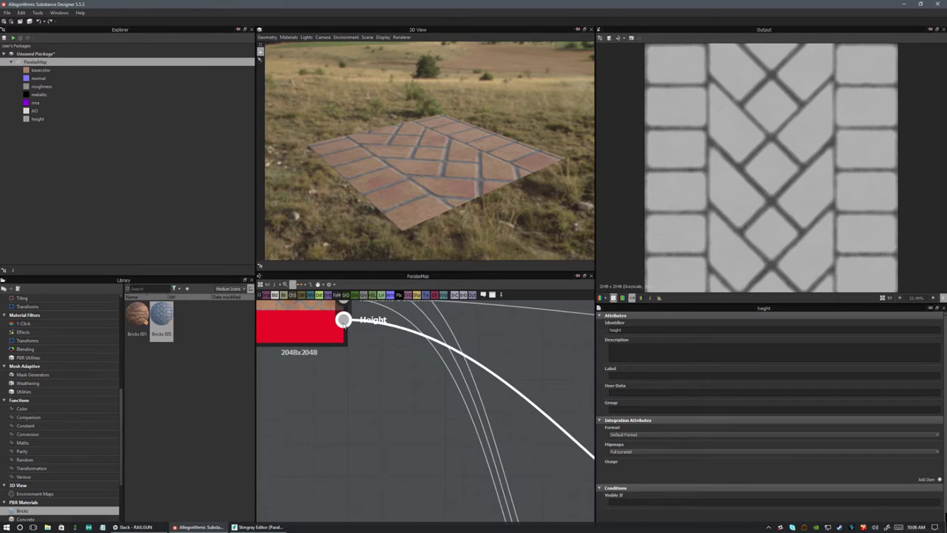
left_click(300, 332)
scroll(384, 385, "down", 5)
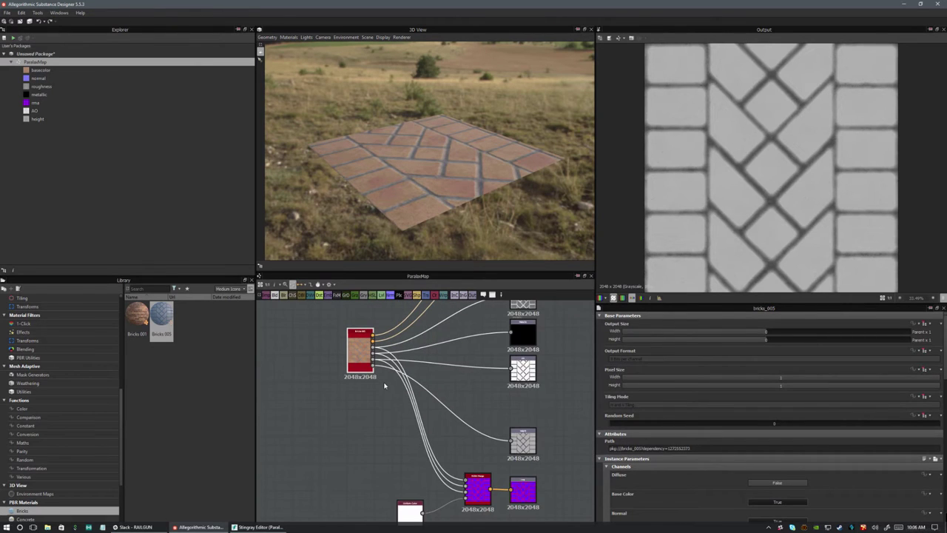
left_click(494, 407)
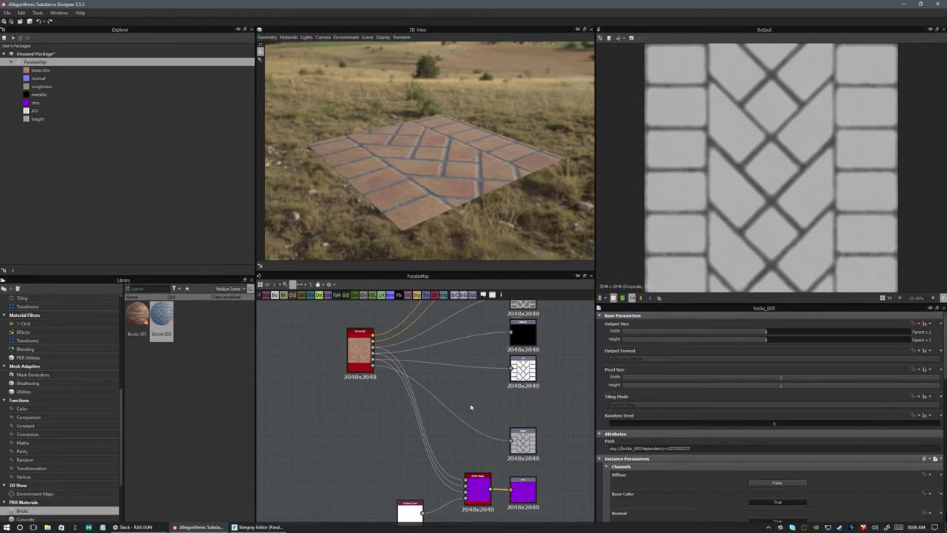
- Add a Normal to Height node to the graph and feed it from the brick material node's Normal output
scroll(482, 399, "down", 3)
scroll(495, 375, "up", 1)
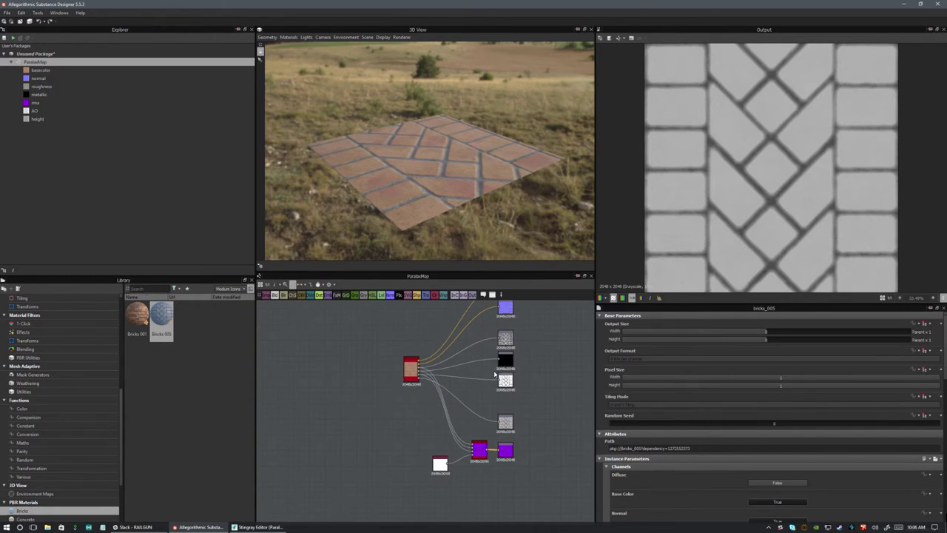
key("space")
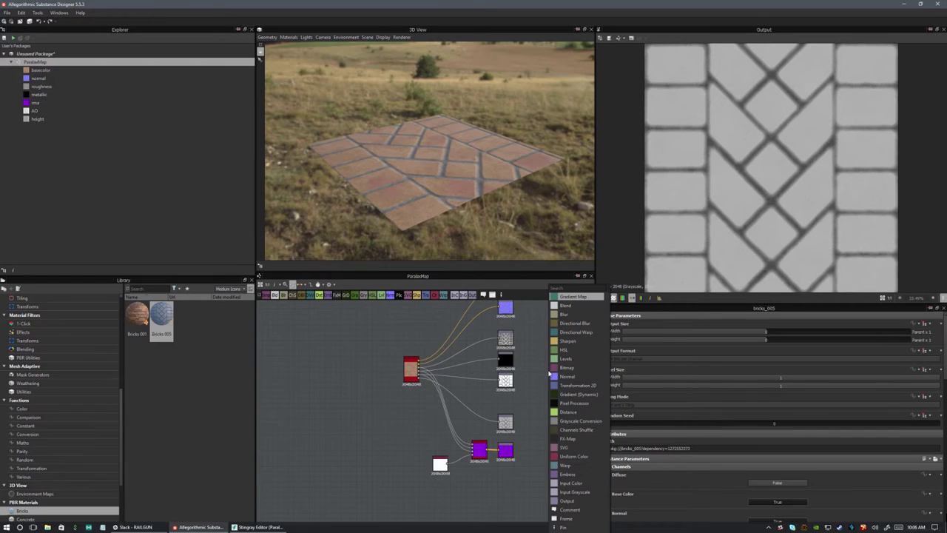
type("height")
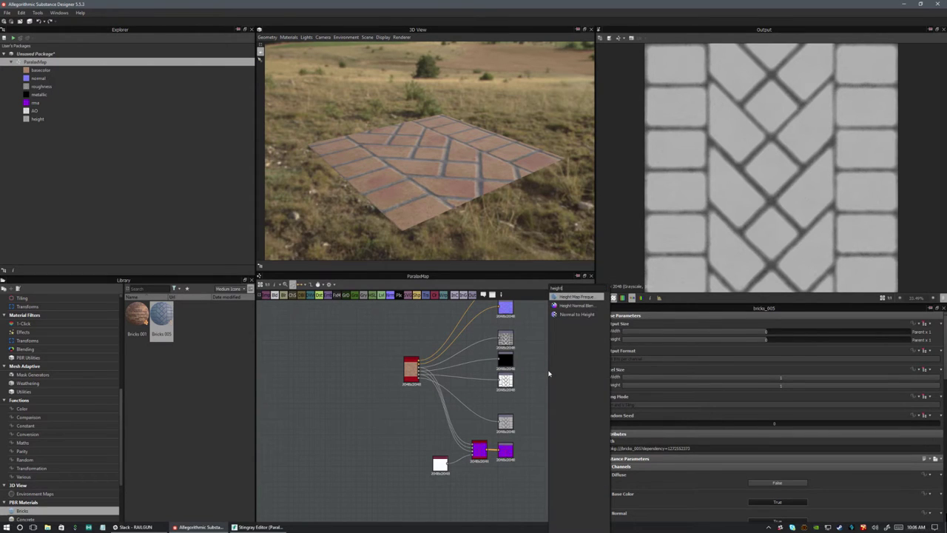
left_click(569, 315)
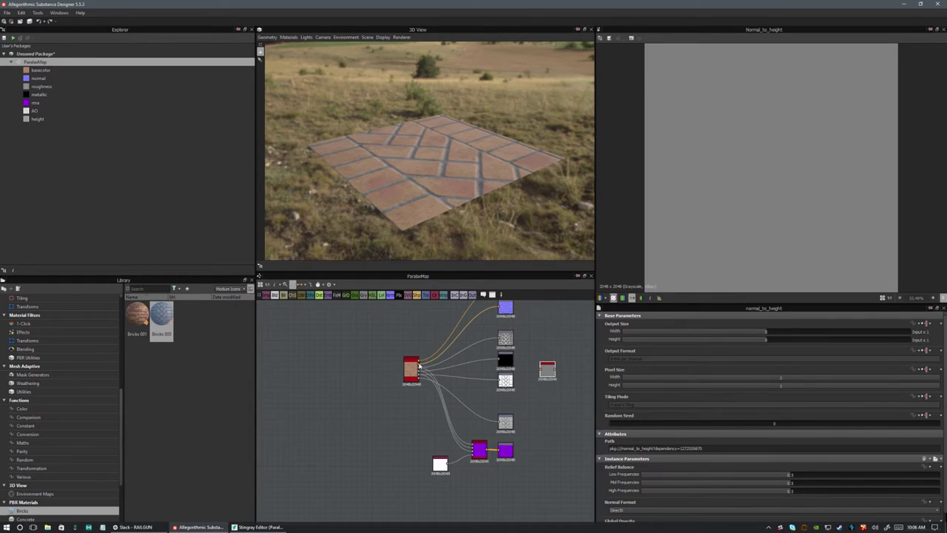
left_click_drag(419, 366, 538, 366)
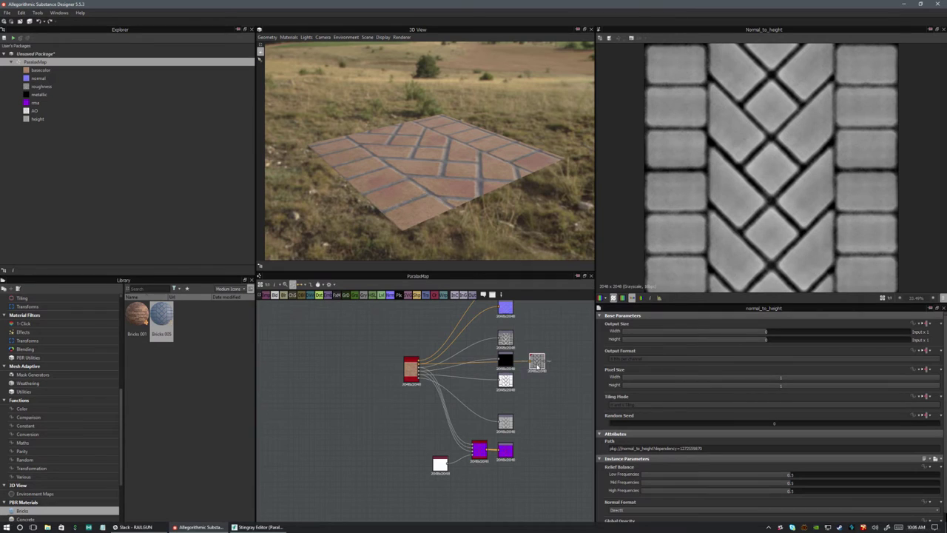
- Place the Normal to Height node before the height output node and connect its result to that output
left_click(507, 423)
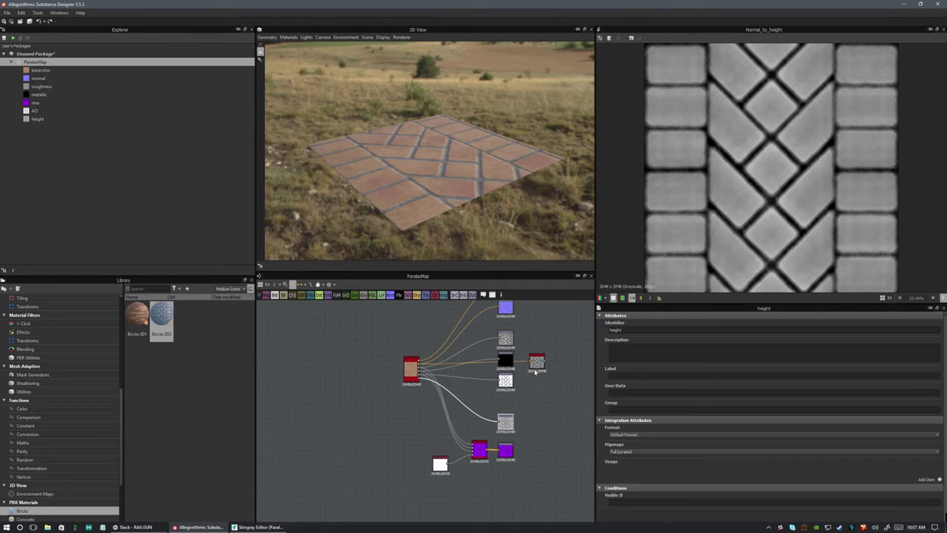
left_click(537, 361)
left_click(511, 421)
left_click(539, 362)
left_click_drag(539, 363, 479, 400)
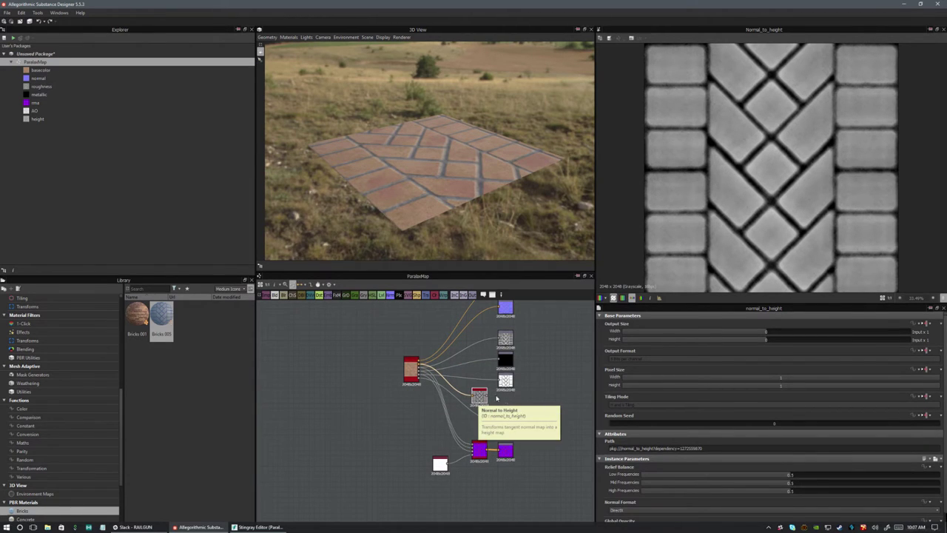
left_click_drag(489, 393, 503, 423)
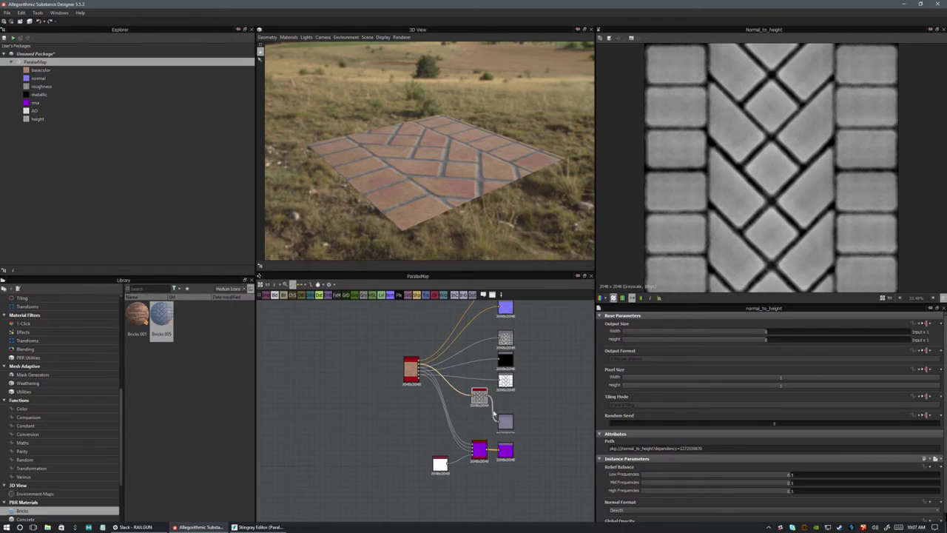
- Reconnect the brick material node's Height output to the height output node and delete the Normal to Height node
scroll(417, 384, "up", 3)
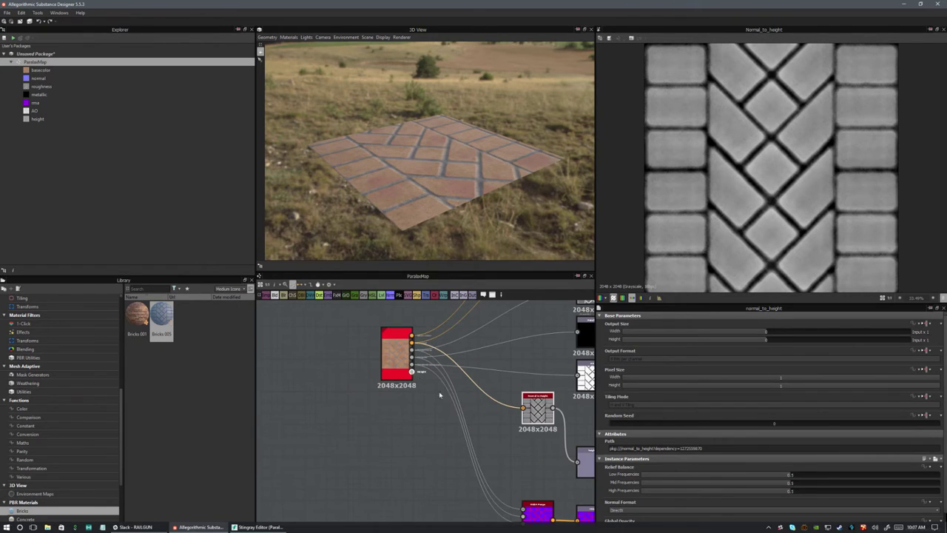
left_click_drag(574, 463, 473, 444)
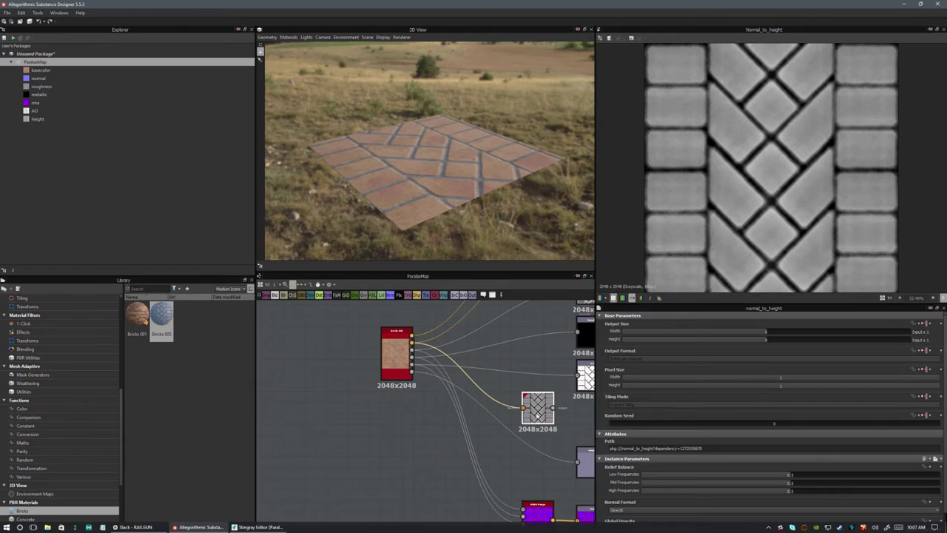
key("Delete")
scroll(537, 420, "down", 3)
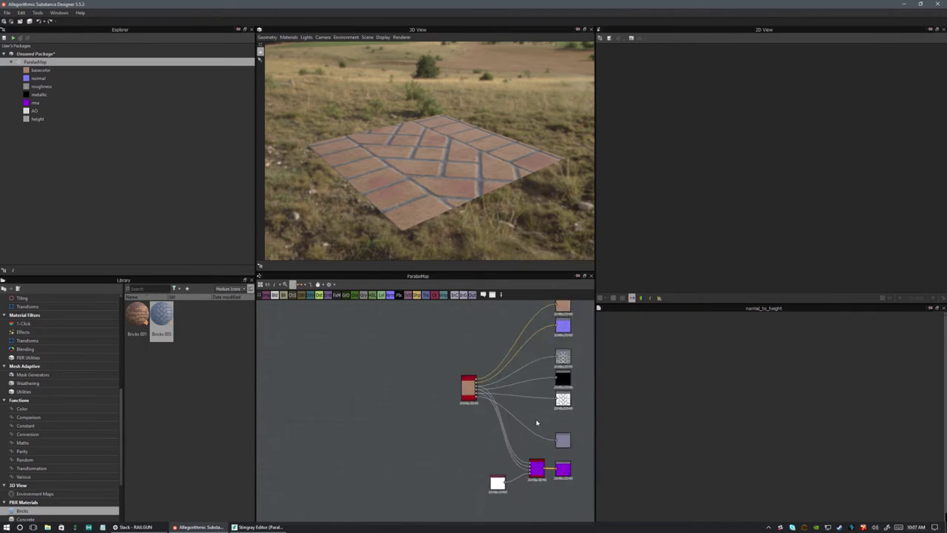
middle_click_drag(544, 423, 483, 427)
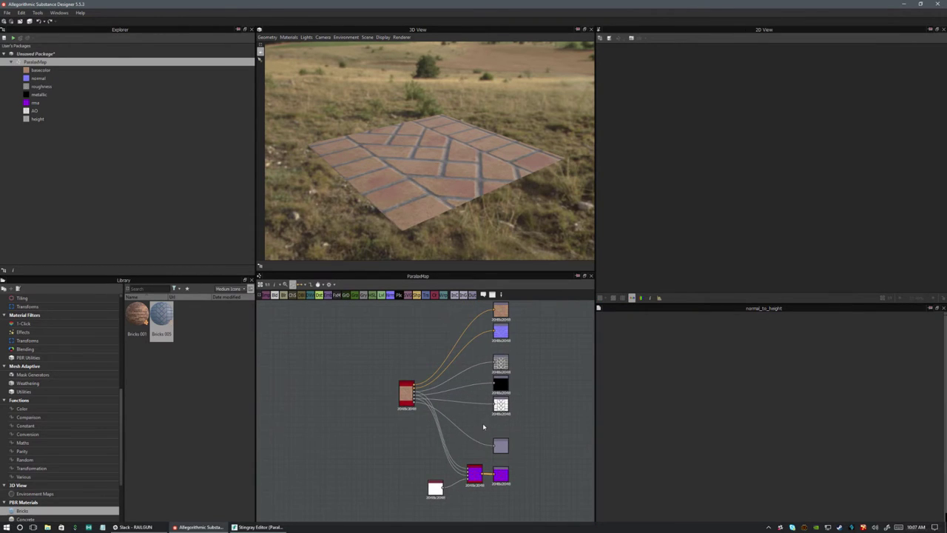
- Reopen the output export settings to point out the rma and height maps, and cancel without saving
left_click(331, 285)
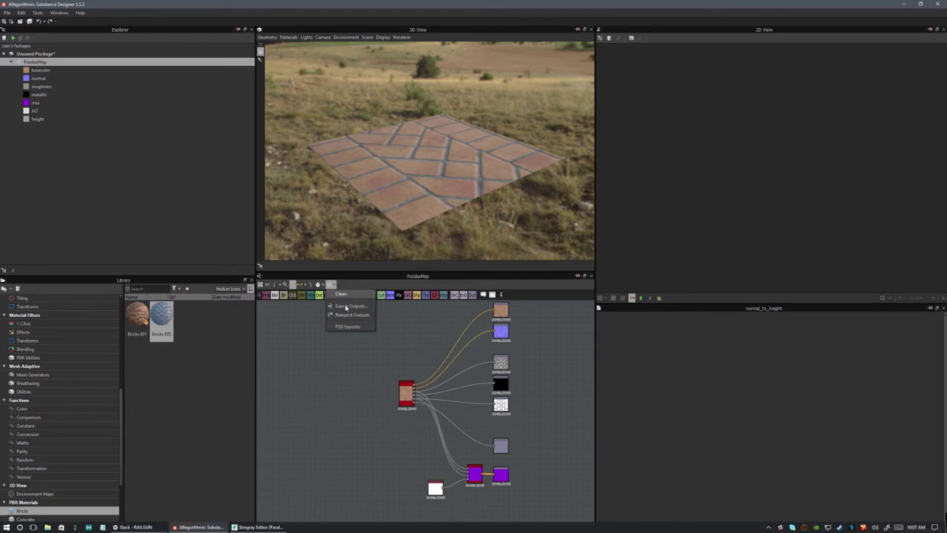
left_click(350, 304)
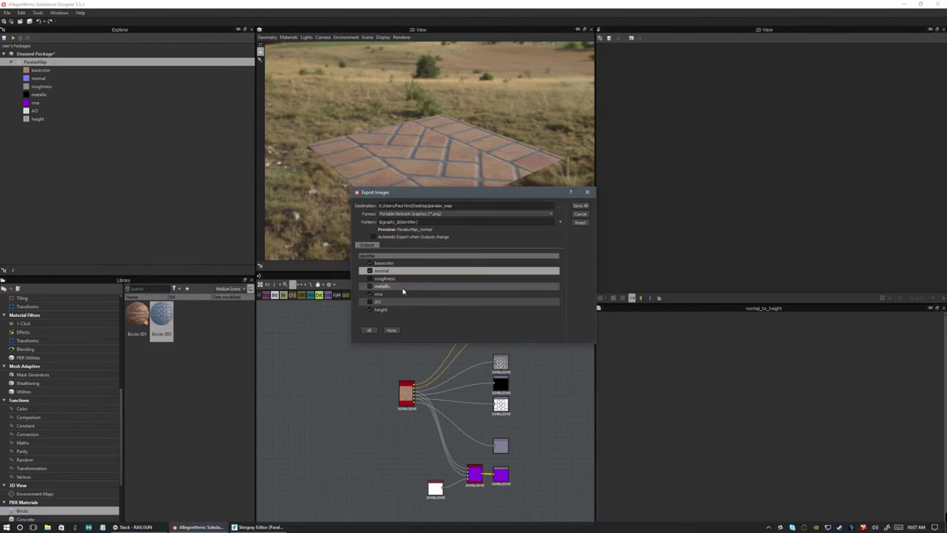
left_click(379, 294)
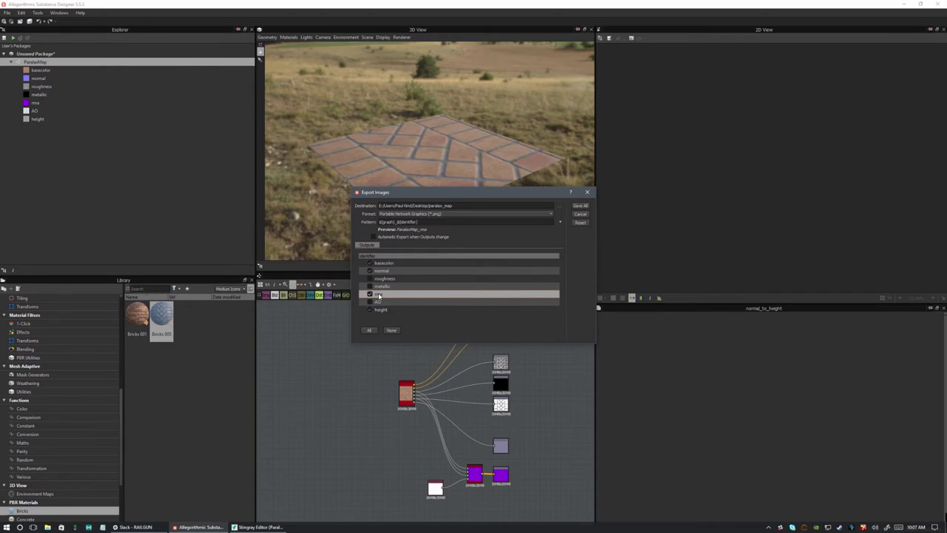
left_click(381, 310)
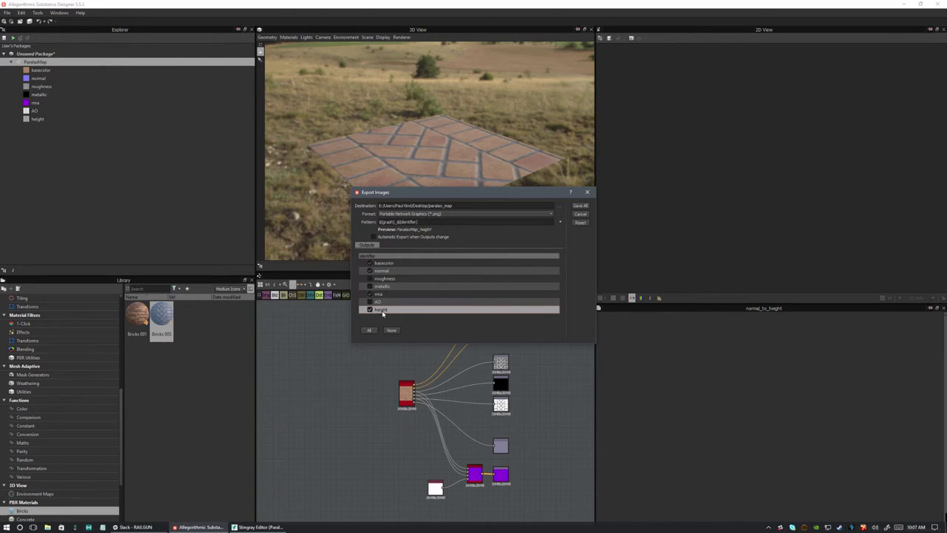
left_click(580, 214)
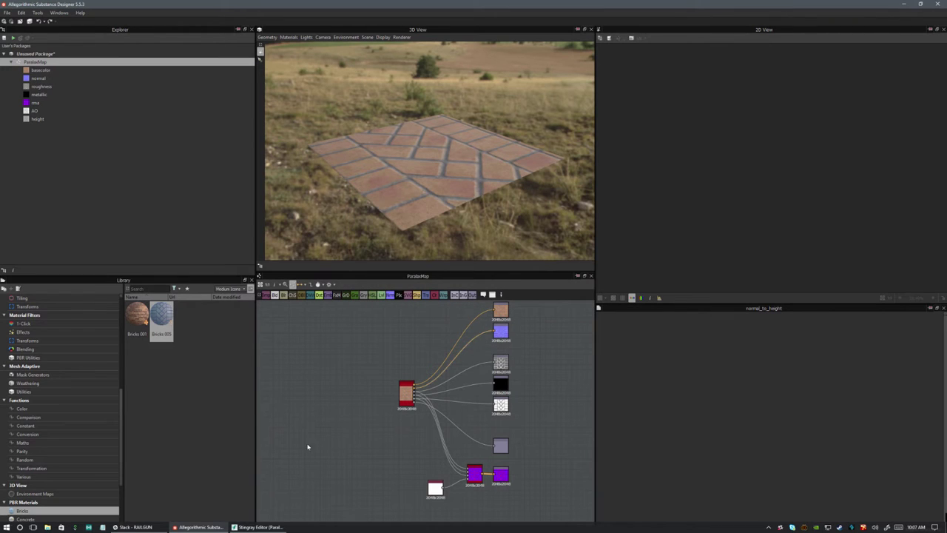
- Switch to File Explorer and examine the four exported map images in the desktop folder ParalaxMap-Tutorial/Goodies/Textures
left_click(47, 527)
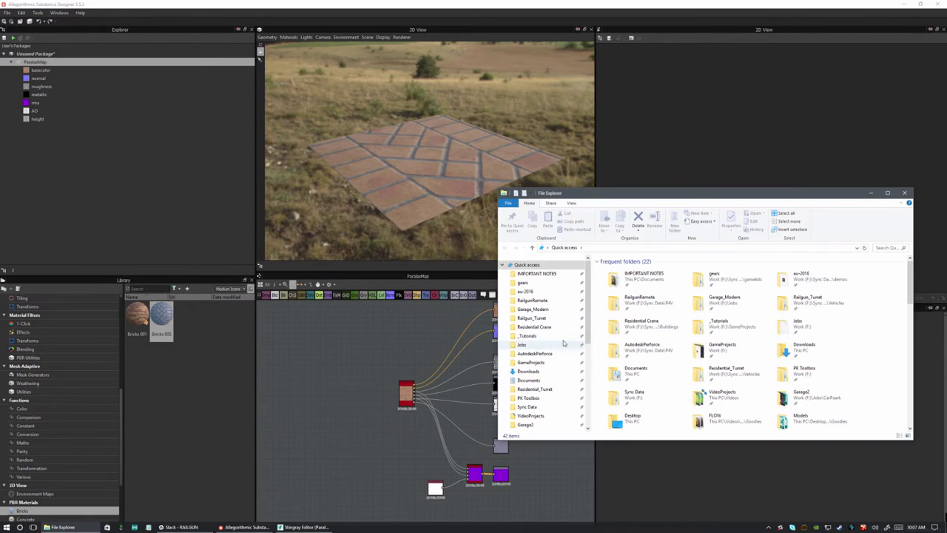
double_click(626, 418)
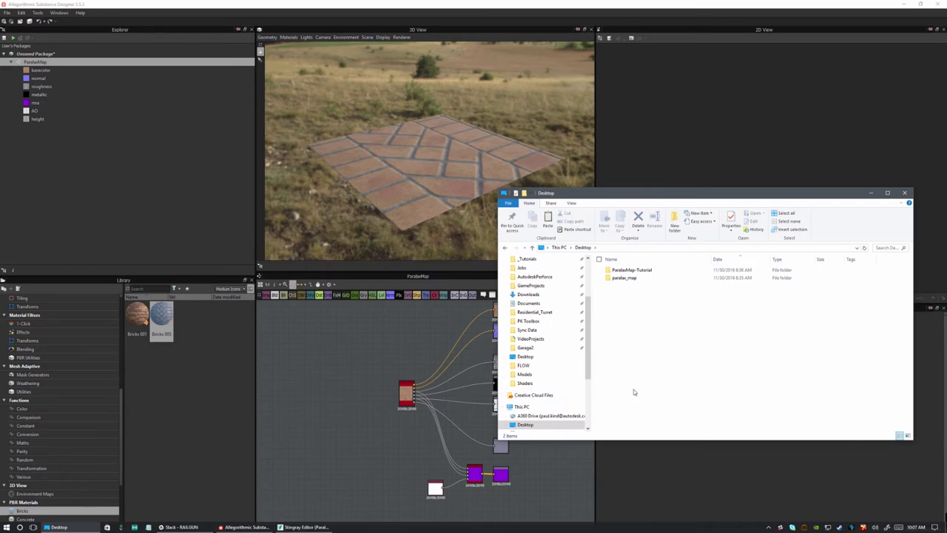
double_click(631, 270)
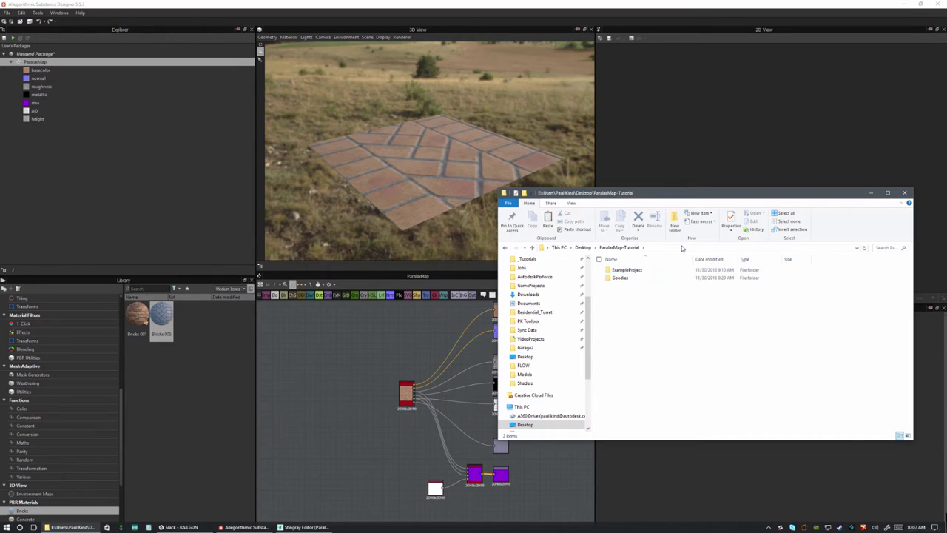
left_click_drag(694, 202, 461, 194)
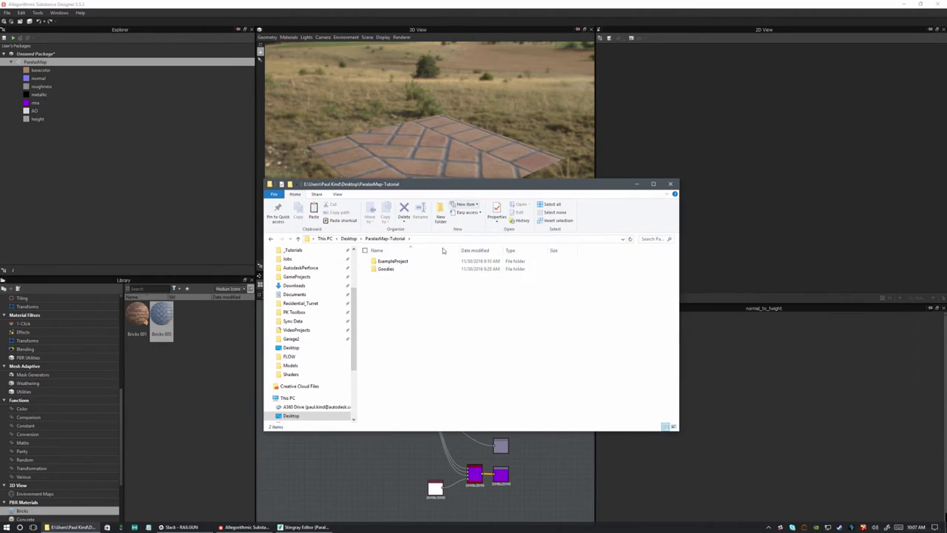
double_click(388, 269)
double_click(387, 277)
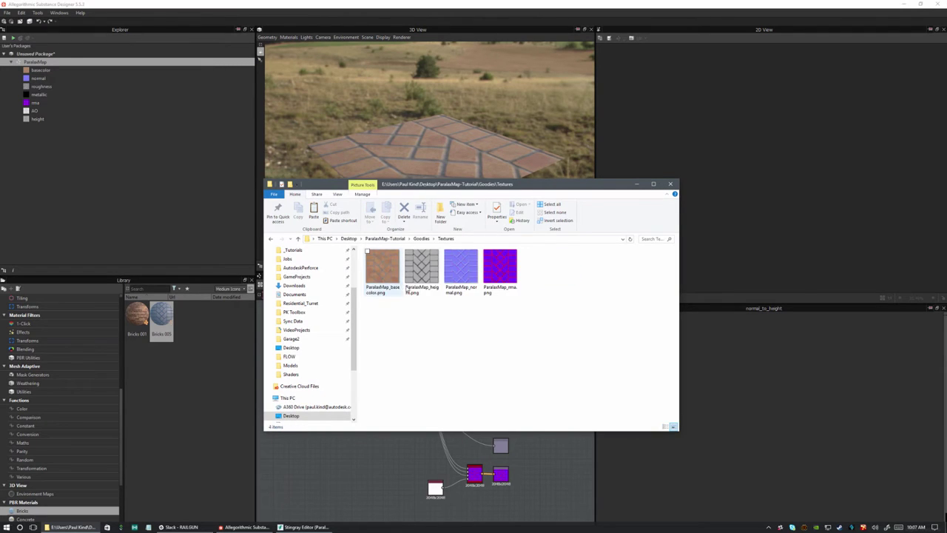
left_click_drag(387, 328, 553, 249)
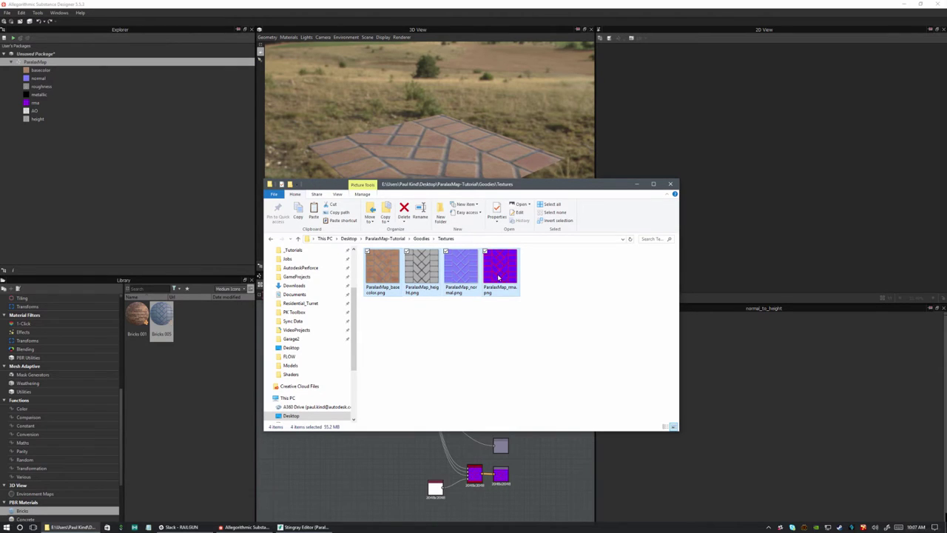
- Examine the Paralax_Material and RMA material files in the Goodies Shaders folder and the files in the Models folder
left_click(425, 239)
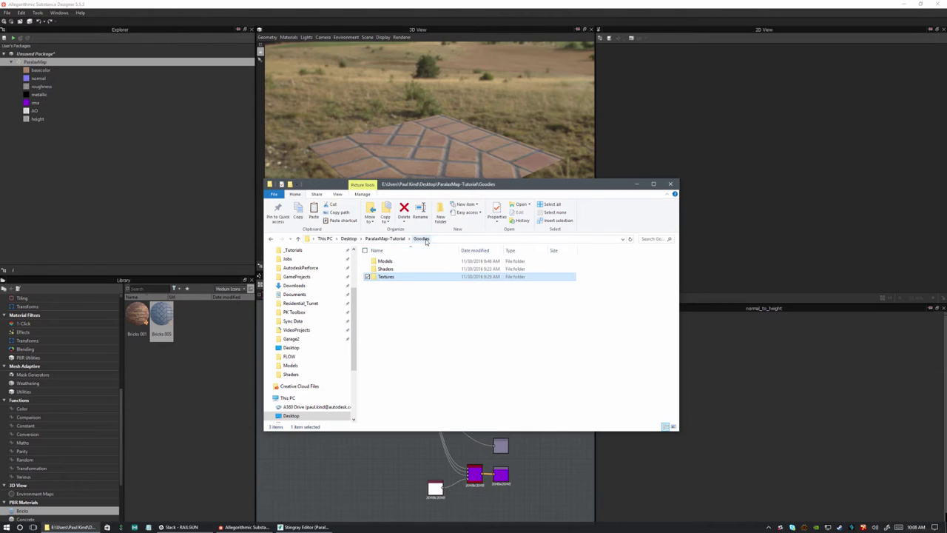
double_click(385, 269)
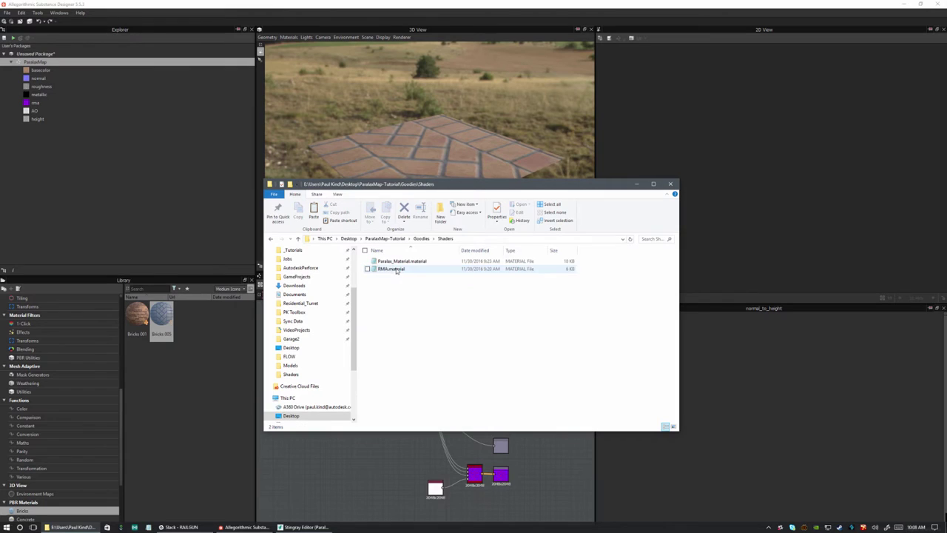
left_click(397, 269)
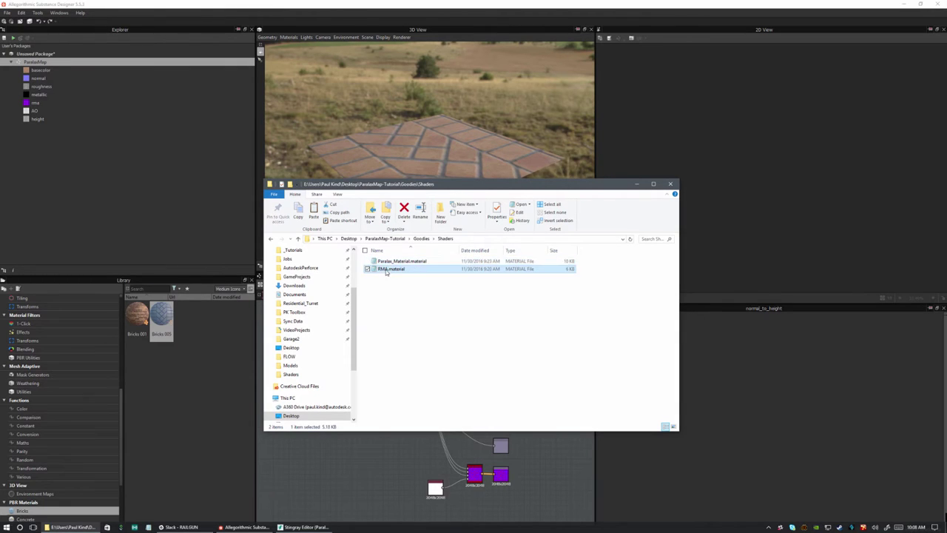
left_click(388, 263)
left_click(386, 270)
left_click(392, 290)
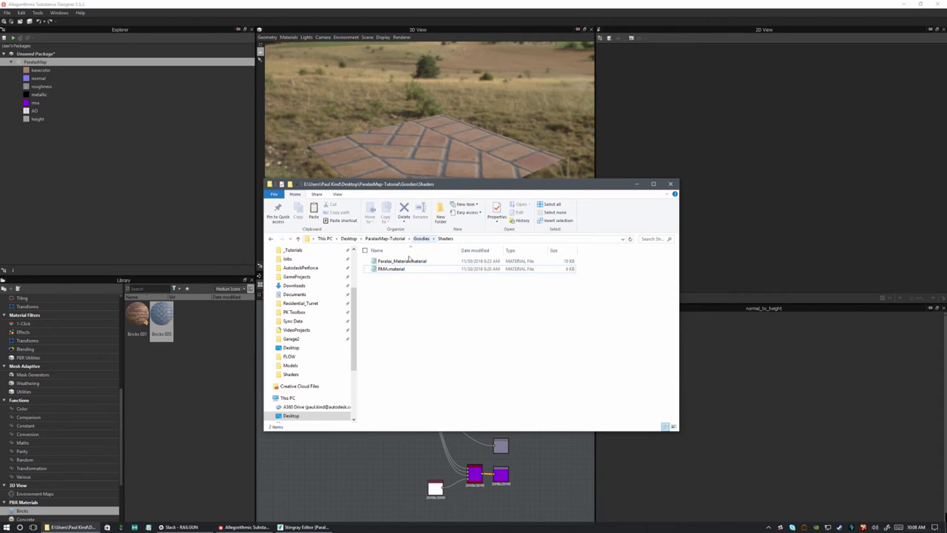
left_click(383, 270)
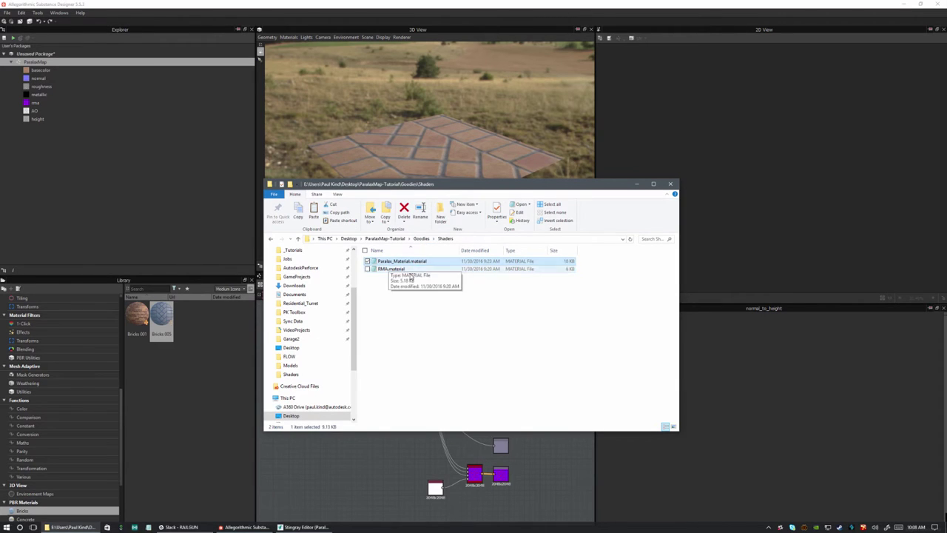
key("Up")
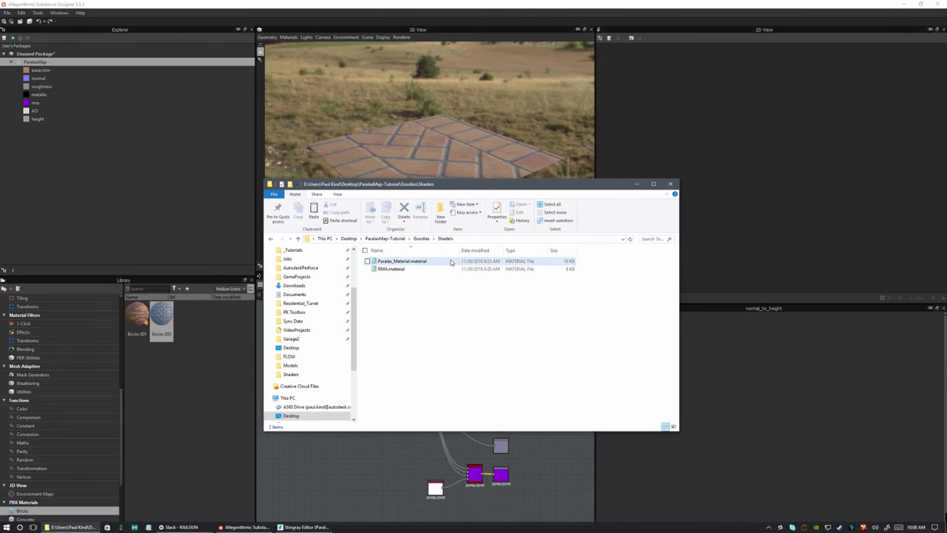
left_click(423, 239)
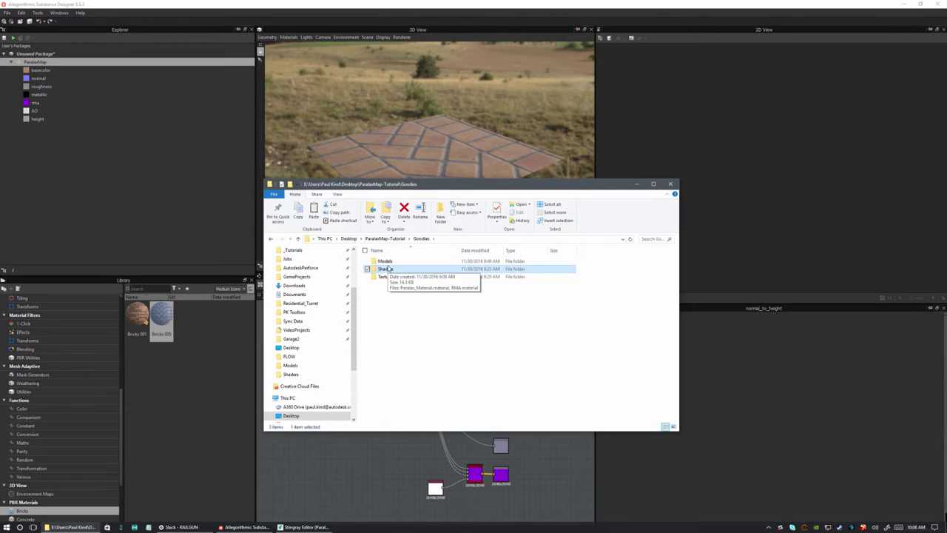
double_click(392, 262)
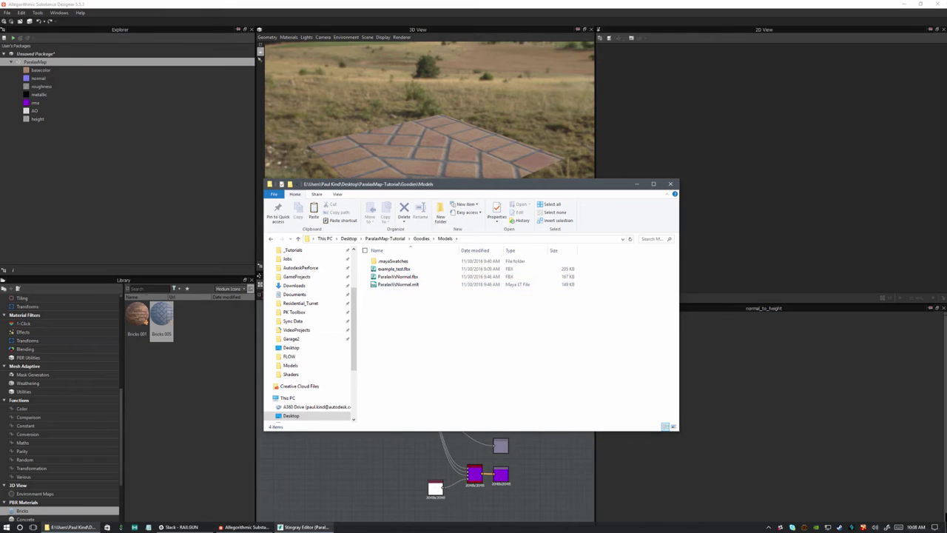
- Switch to the Stingray editor, save the level as paraLAX_TEST, and close the editor
left_click(303, 526)
scroll(563, 237, "down", 10)
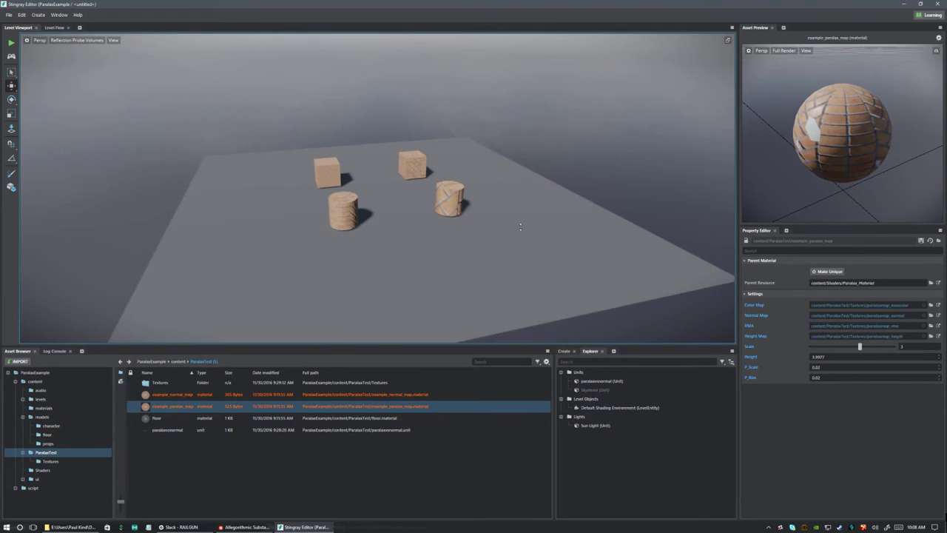
scroll(551, 240, "up", 6)
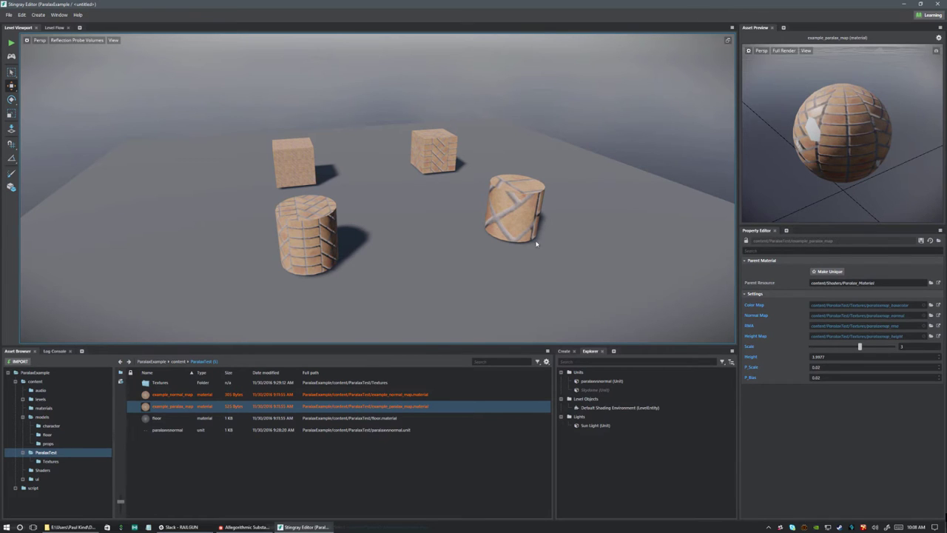
key("ctrl+s")
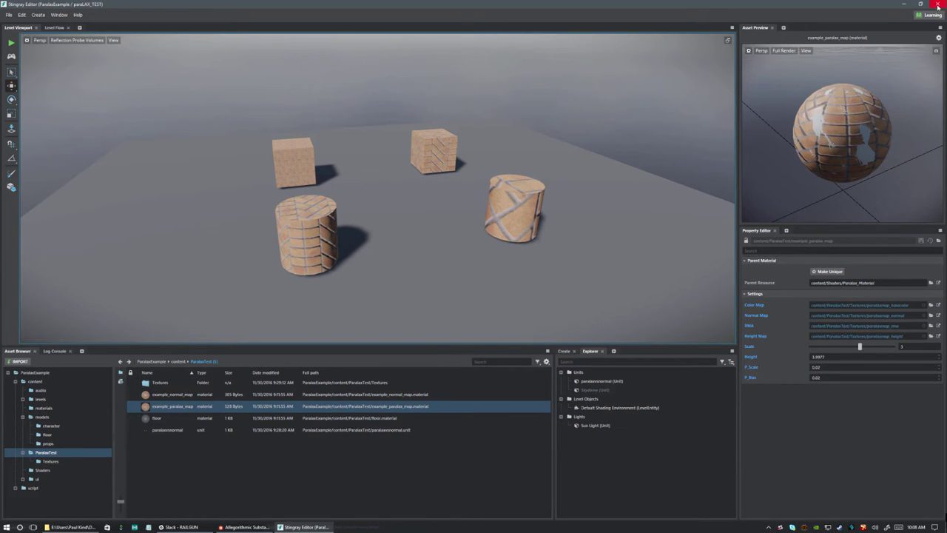
left_click(936, 5)
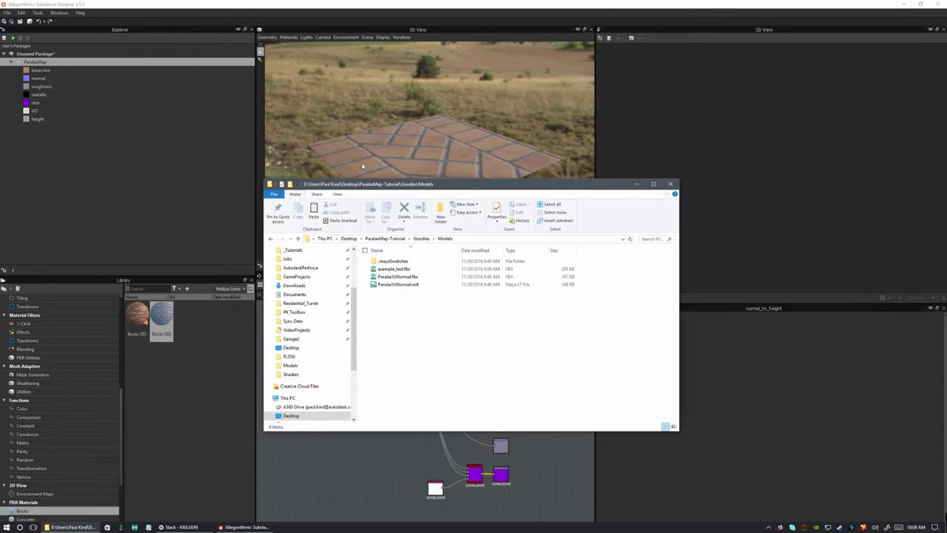
- Delete the ParalaxExample folder from ParalaxMap-Tutorial/ExampleProject
left_click(421, 238)
left_click(384, 238)
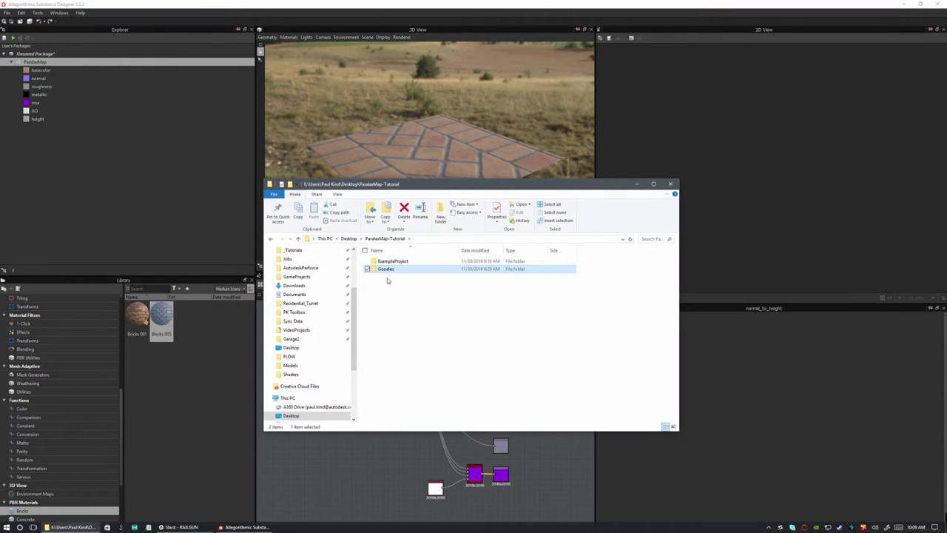
double_click(389, 262)
left_click(397, 263)
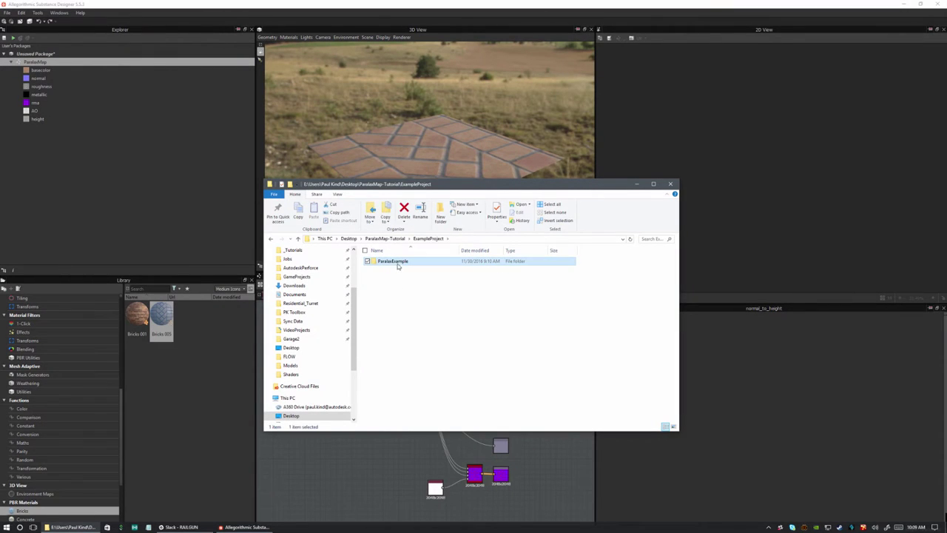
key("Delete")
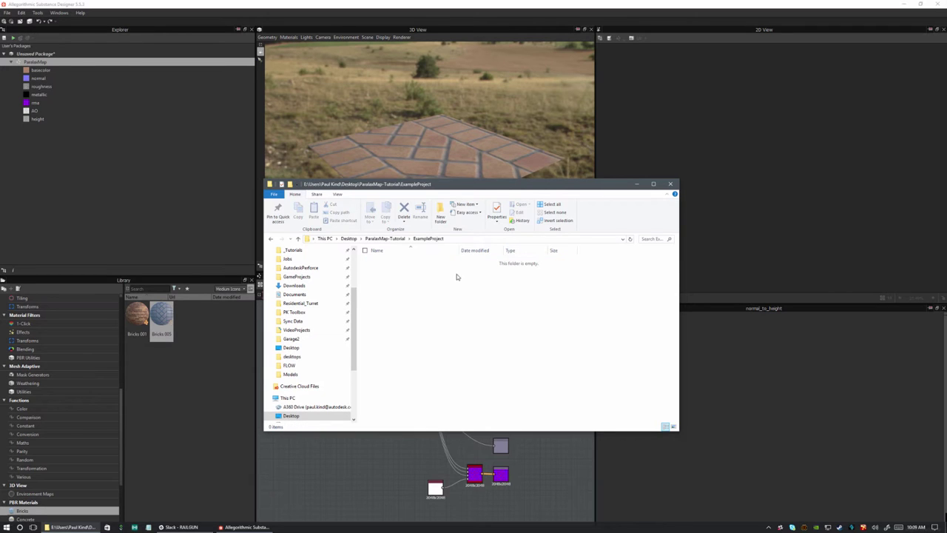
- Minimize Substance Designer and launch Stingray to its project manager
left_click_drag(402, 191, 367, 155)
left_click(907, 5)
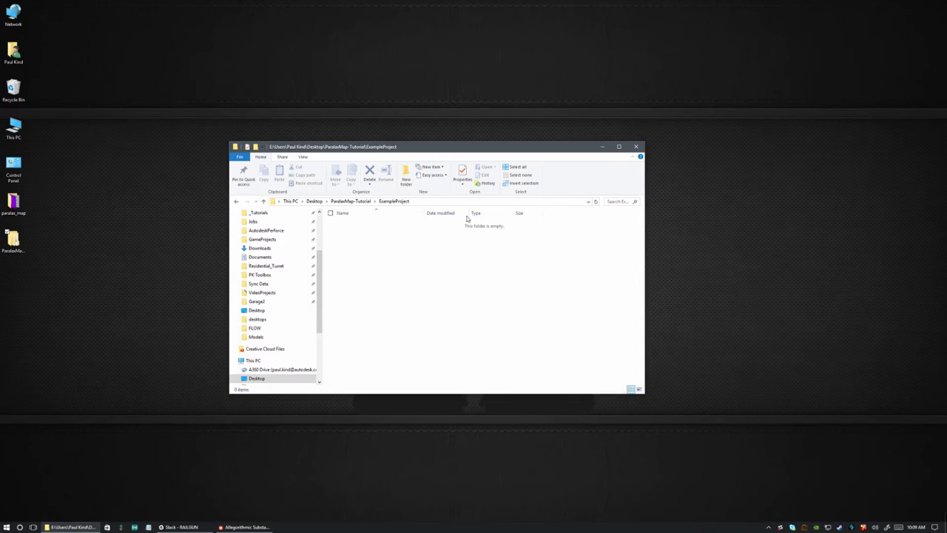
key("super")
left_click(298, 119)
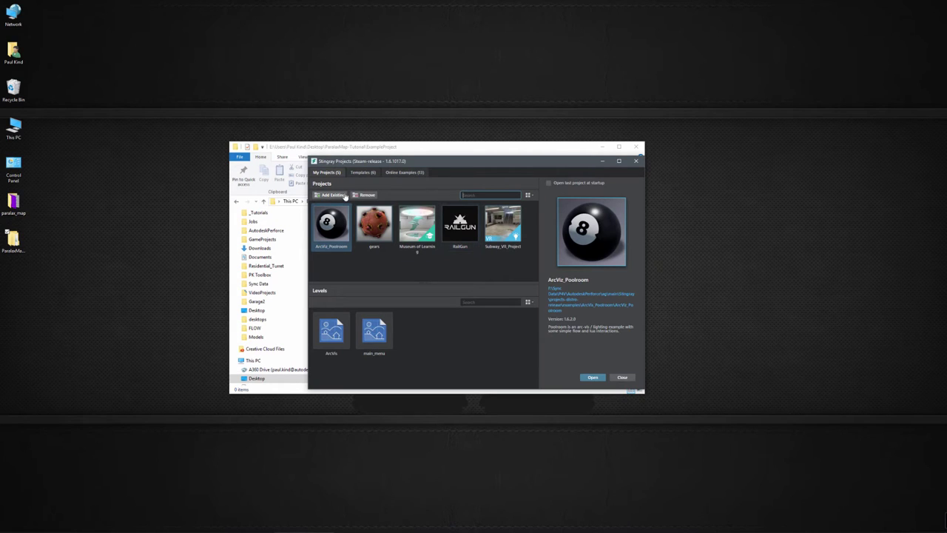
- Create the project Basic_project from the Basic template in the desktop folder ParalaxMap-Tutorial/ExampleProject
left_click(362, 172)
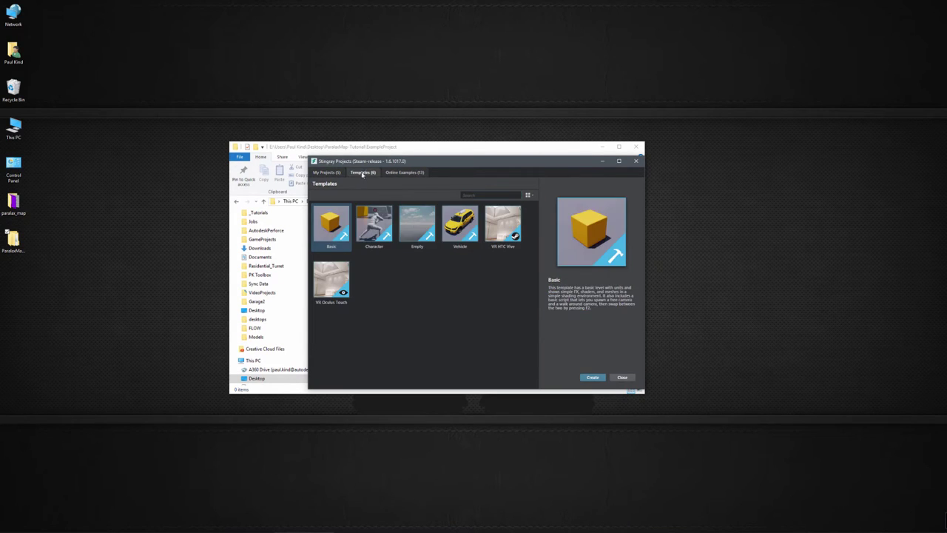
left_click(596, 377)
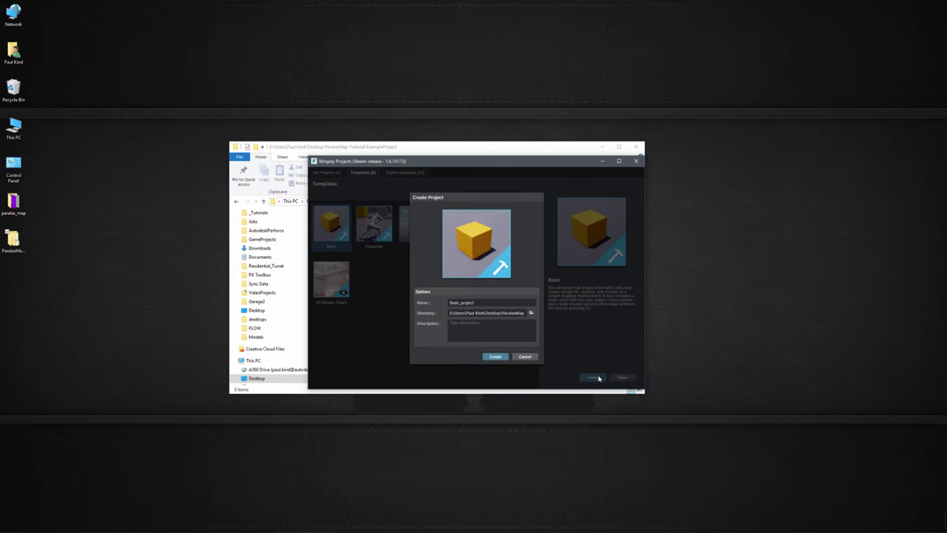
left_click(530, 313)
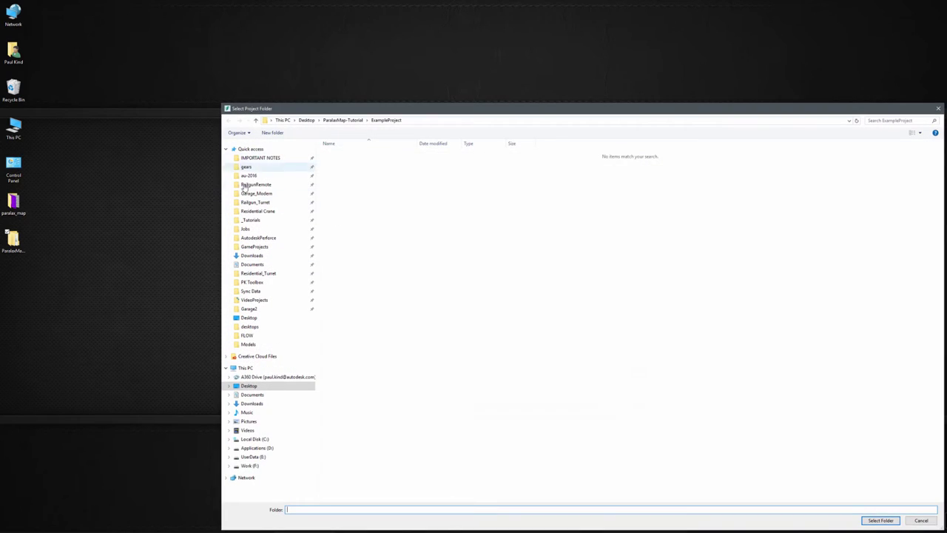
left_click(249, 385)
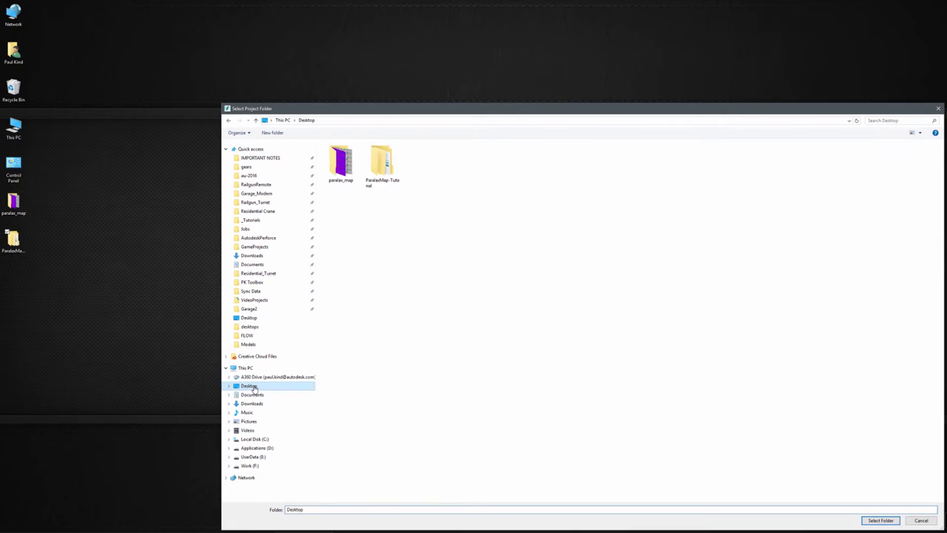
double_click(382, 165)
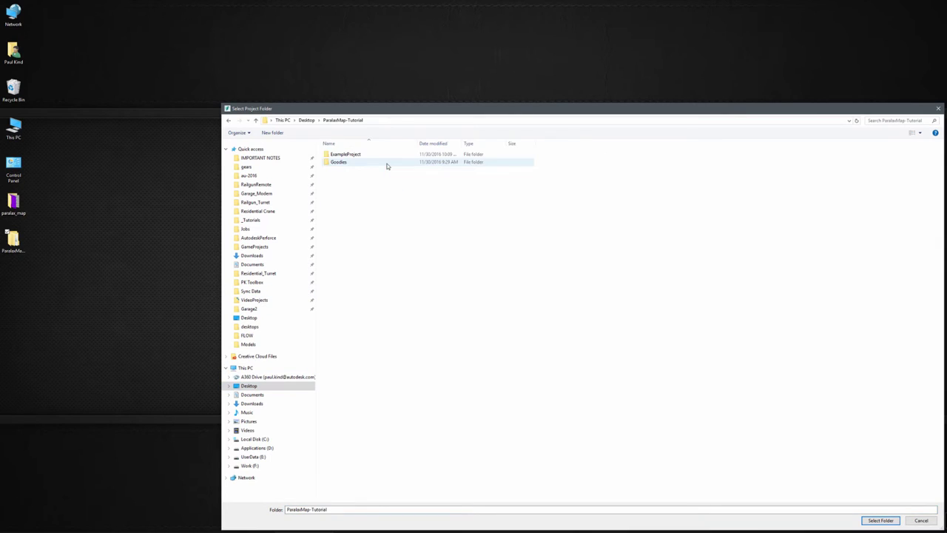
double_click(344, 156)
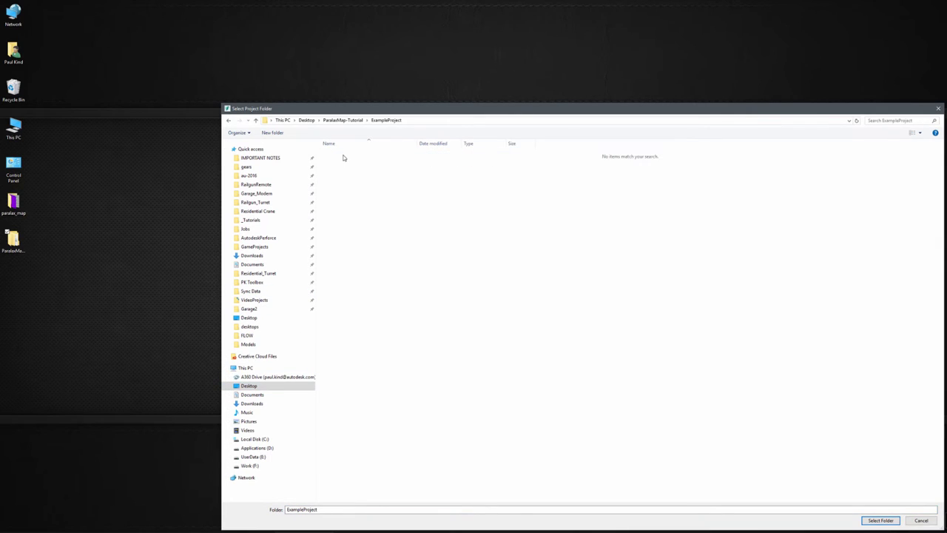
left_click(880, 520)
left_click(494, 357)
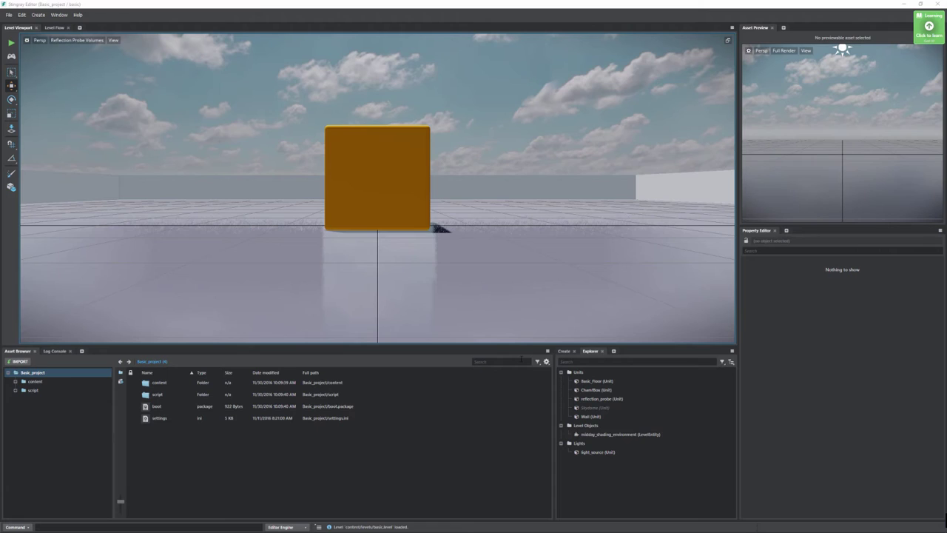
- Create a new empty level in the project and view its ground grid from above at an angle
left_click(9, 15)
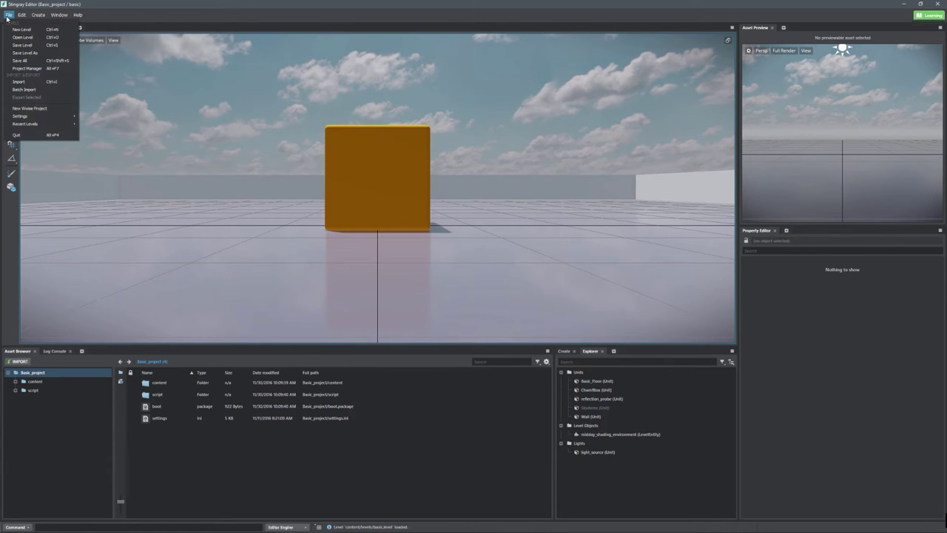
left_click(22, 30)
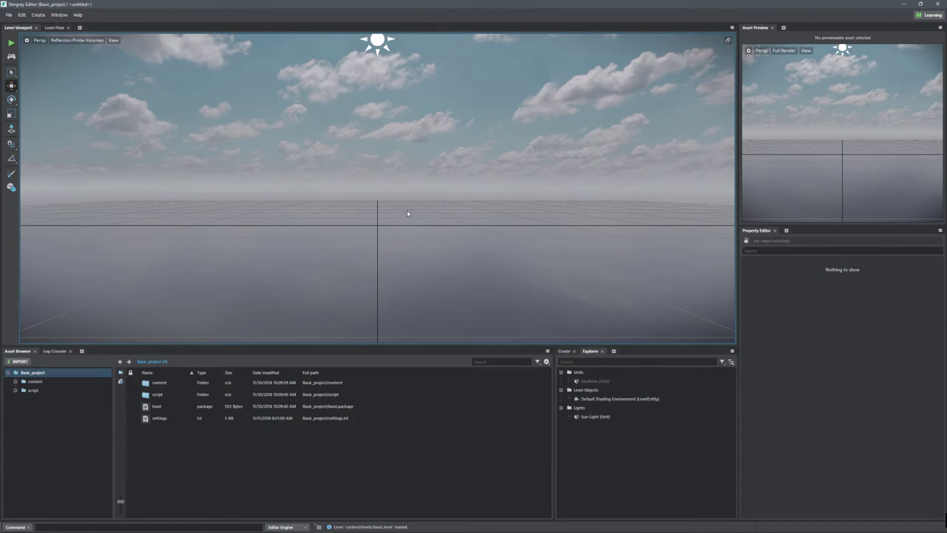
left_click_drag(441, 187, 481, 202, "alt")
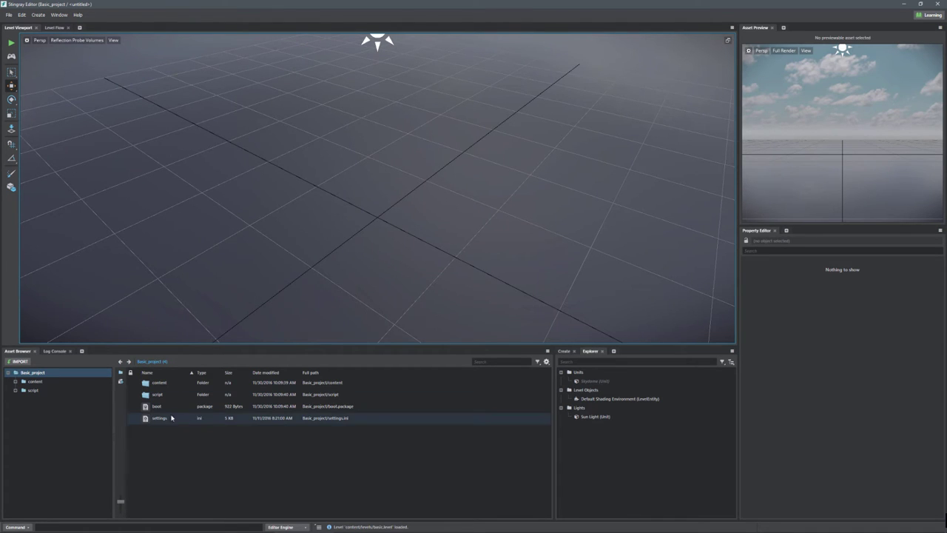
- Create a folder named ParalaxMapTest inside the project's content folder
double_click(157, 386)
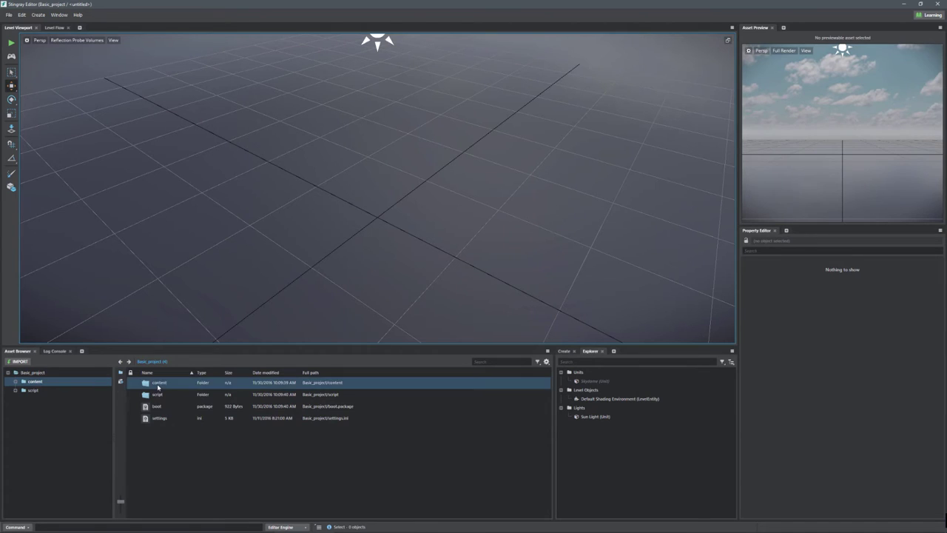
right_click(156, 464)
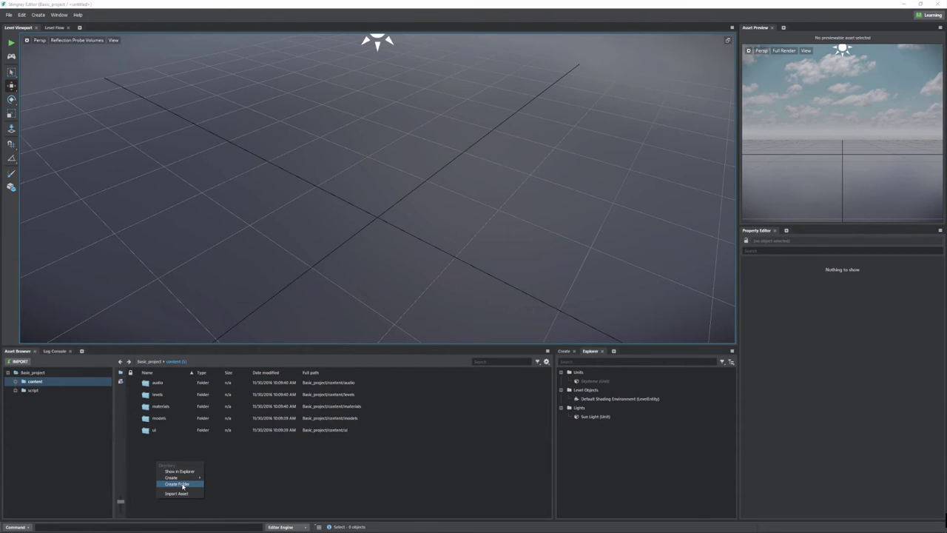
left_click(178, 484)
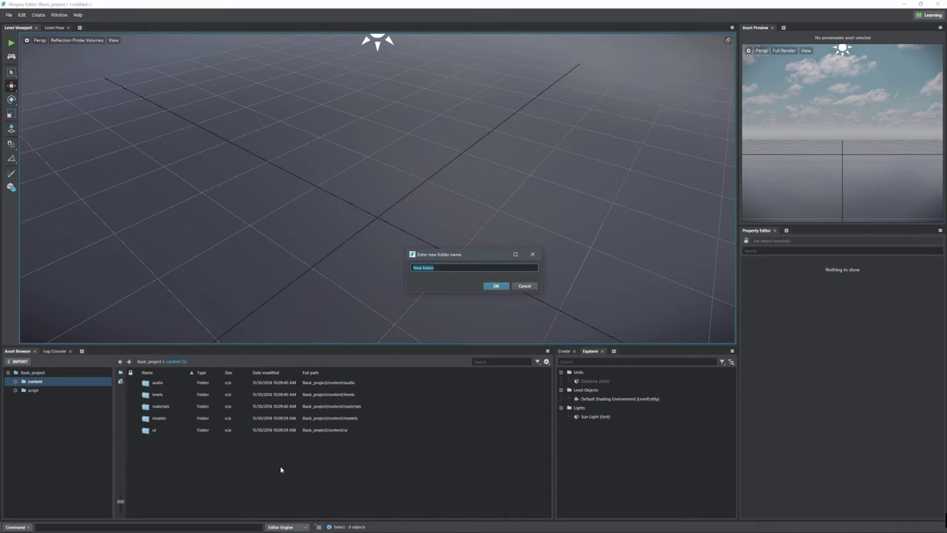
key("BackSpace")
type("ParalaxMapTest")
key("Return")
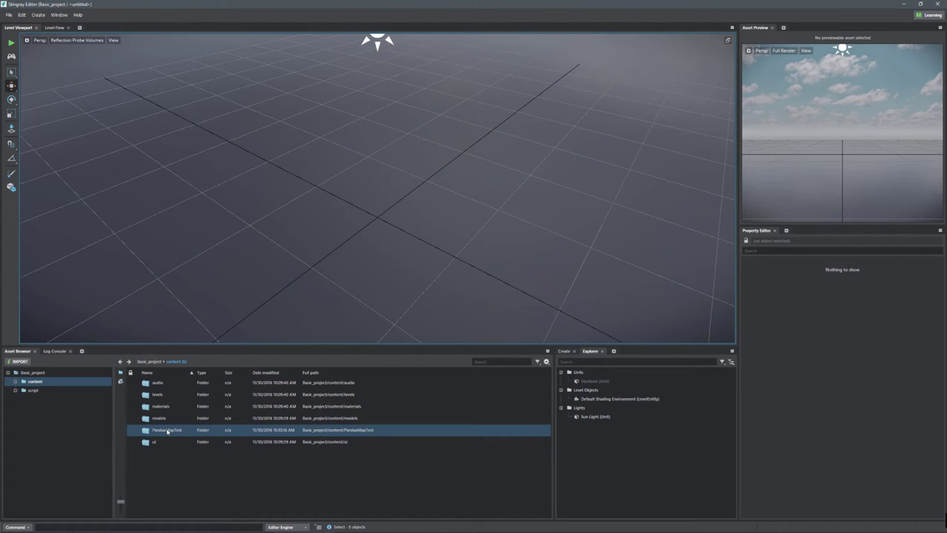
- Add another folder named Shaders inside the content folder
right_click(159, 463)
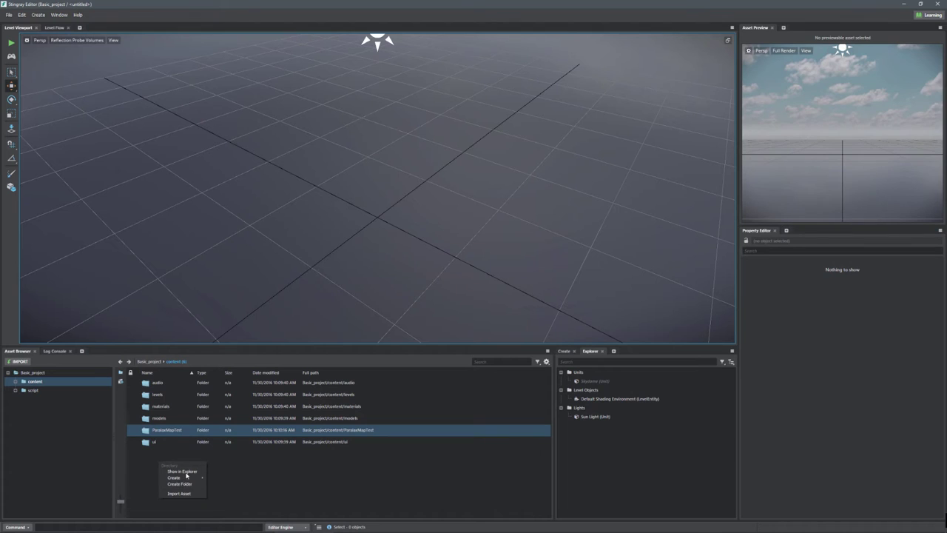
left_click(180, 484)
type("s")
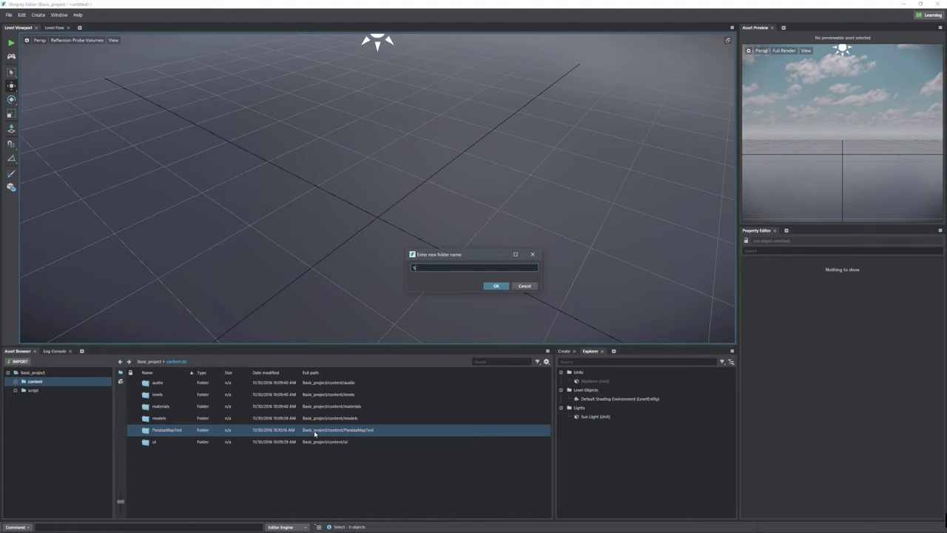
key("Return")
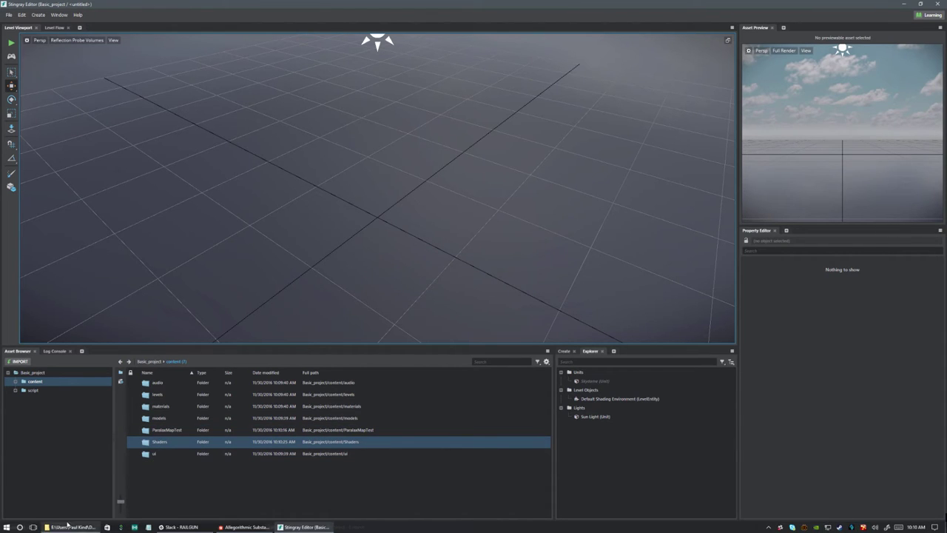
- Switch to File Explorer and copy Paralax_Material.material and RMA.material from the desktop folder ParalaxMap-Tutorial/Goodies/Shaders
left_click(70, 527)
scroll(261, 264, "up", 3)
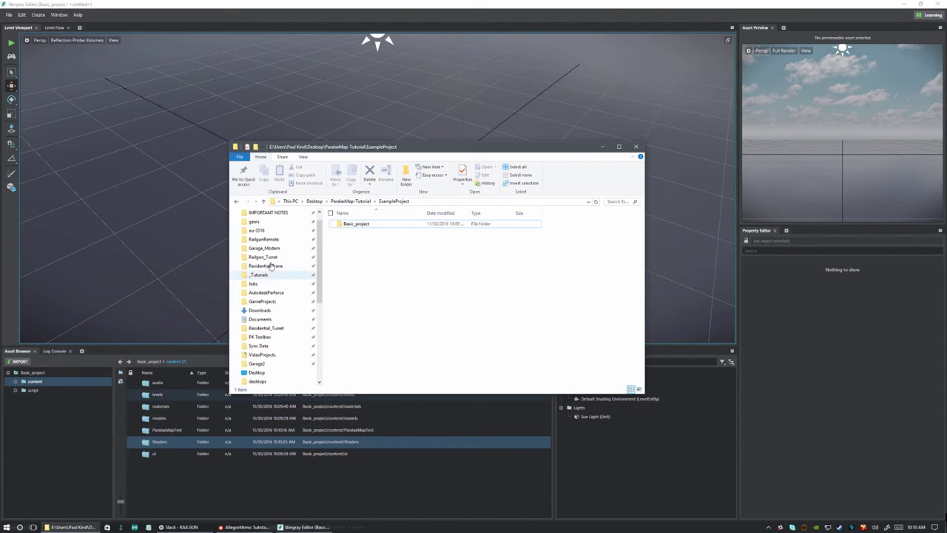
scroll(255, 321, "down", 2)
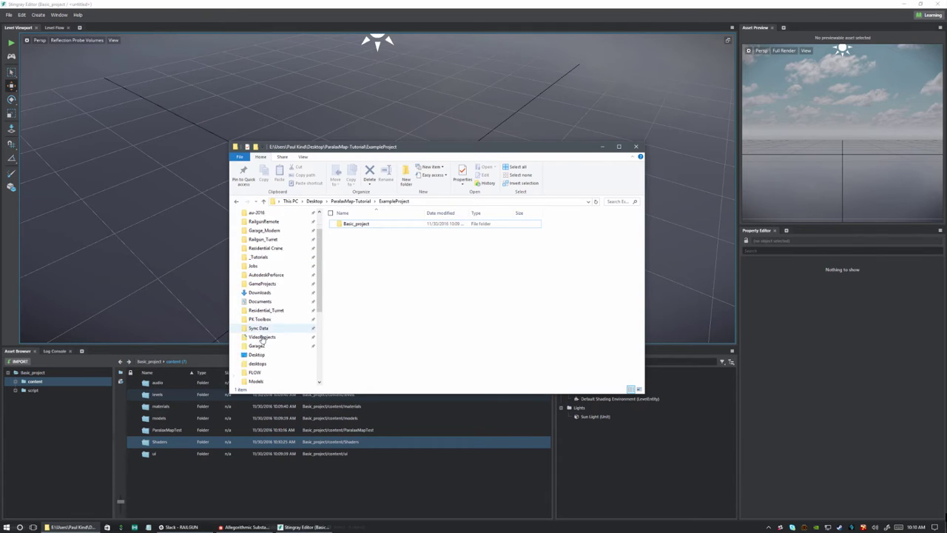
left_click(256, 336)
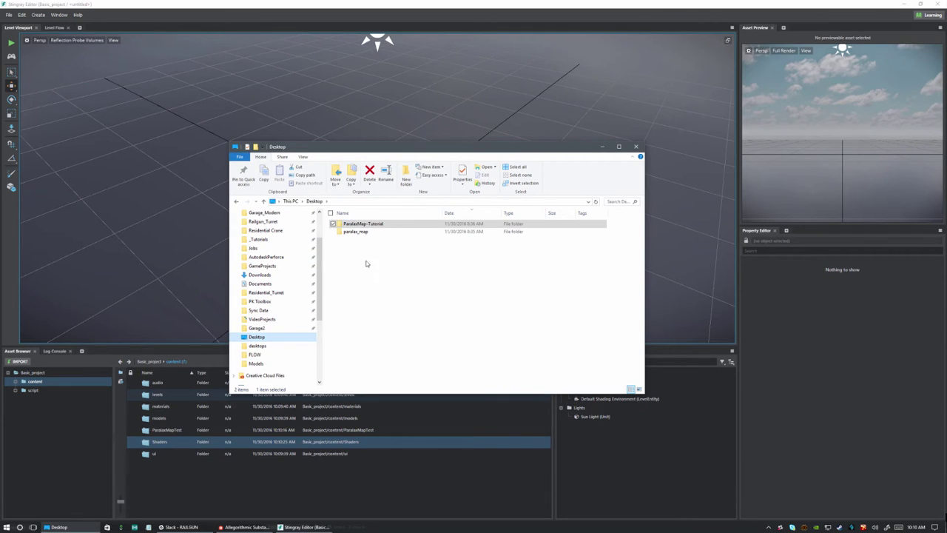
double_click(363, 224)
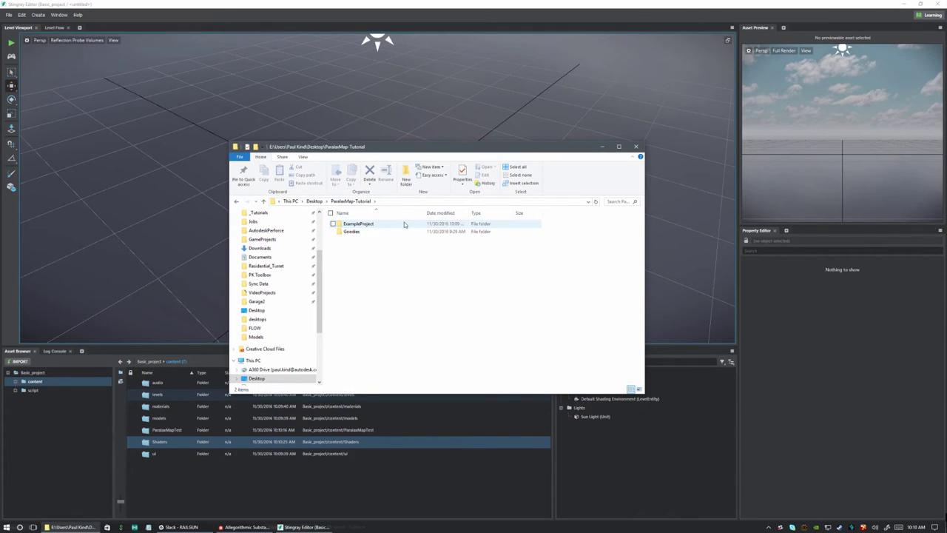
left_click(353, 232)
double_click(352, 233)
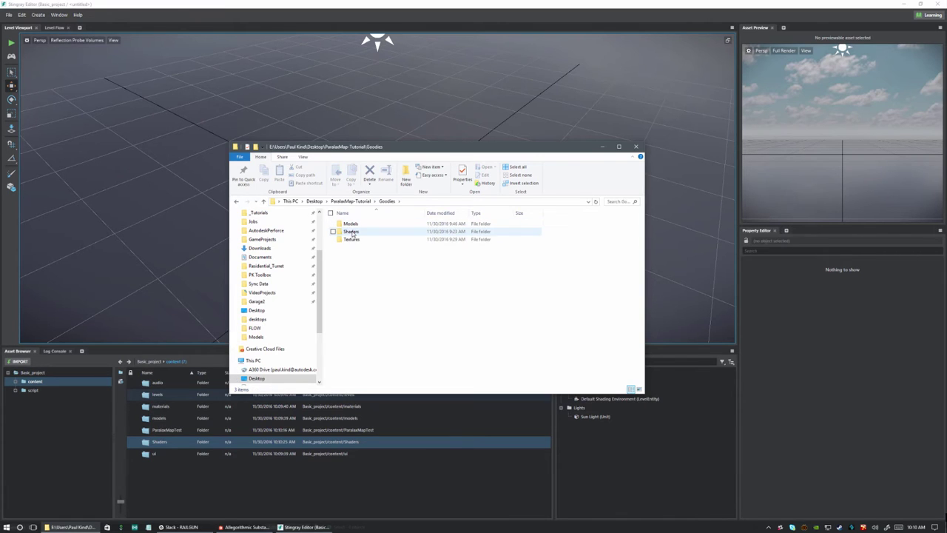
double_click(353, 233)
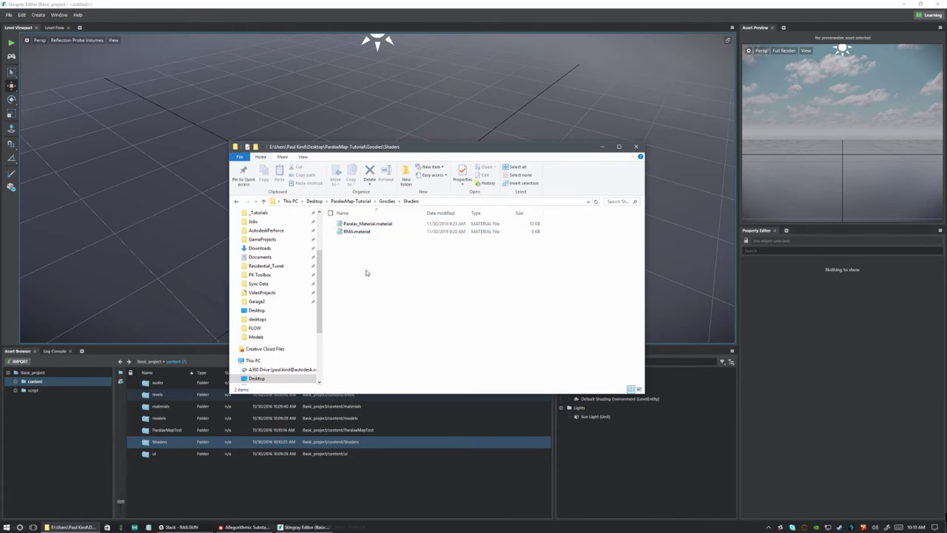
left_click_drag(352, 271, 367, 222)
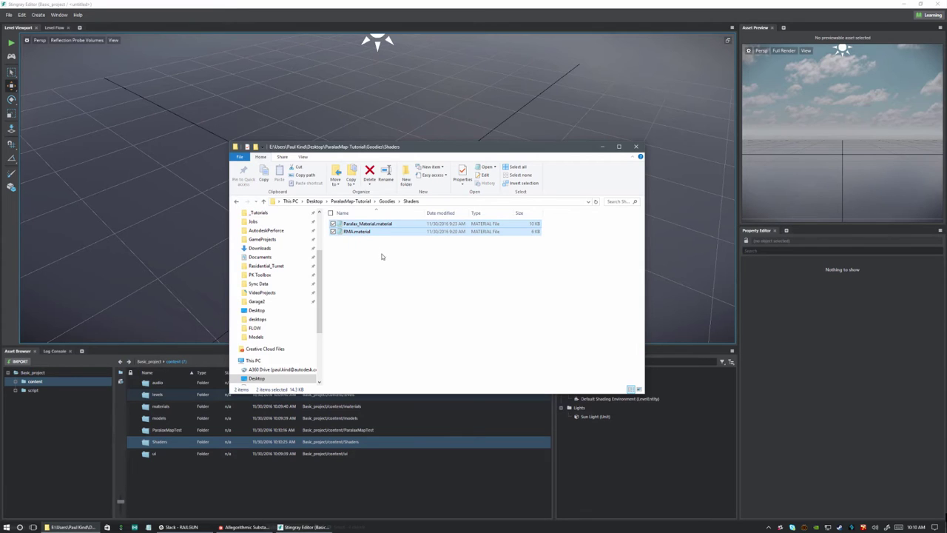
- Paste the two copied material files into ExampleProject/Basic_project/Basic_project/content/Shaders
left_click(387, 201)
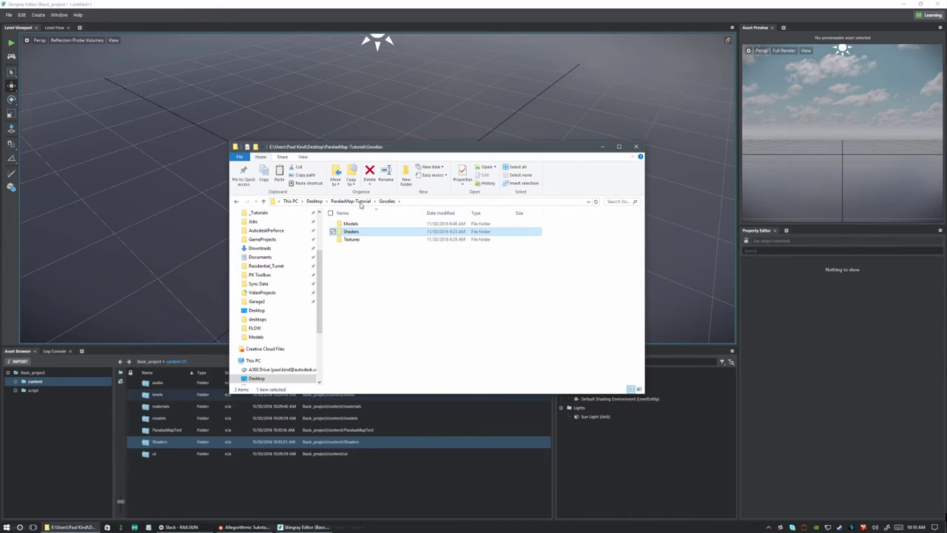
left_click(353, 201)
double_click(350, 223)
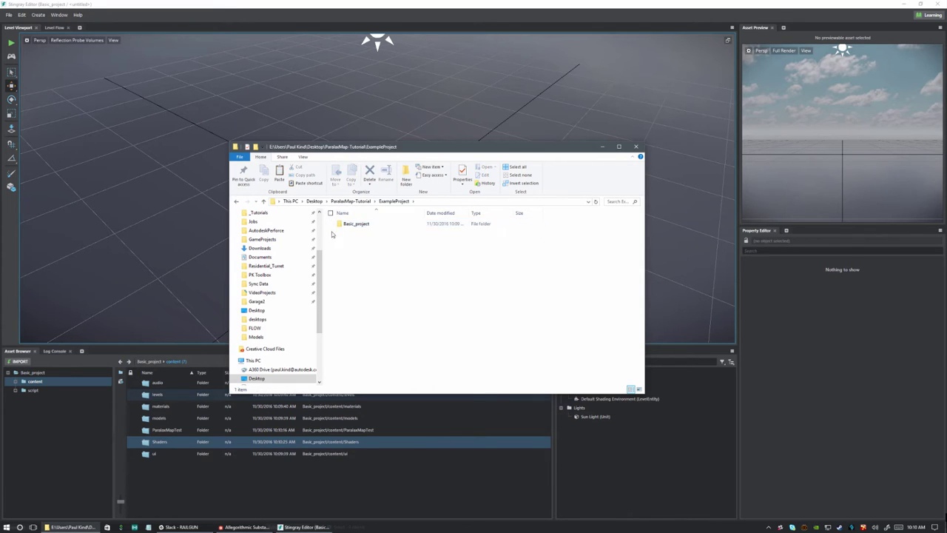
double_click(350, 225)
double_click(351, 225)
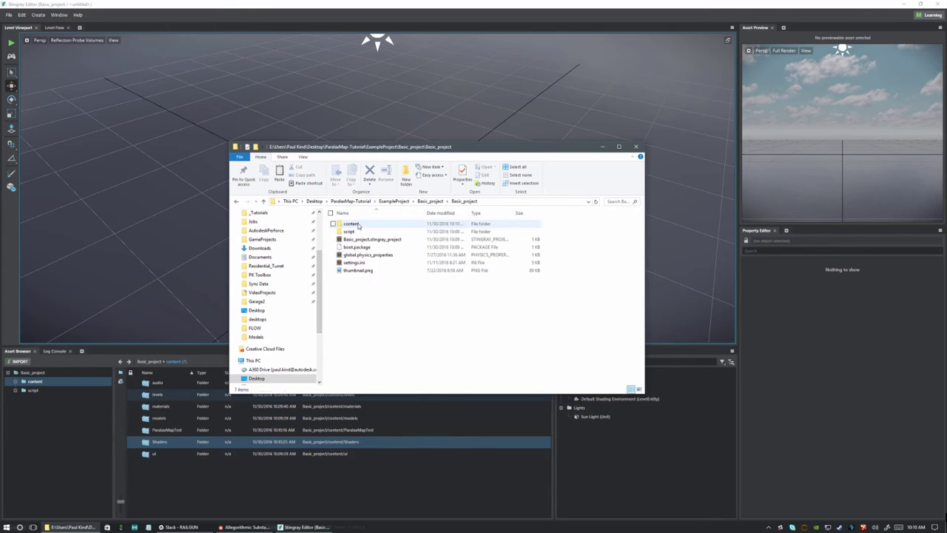
double_click(351, 224)
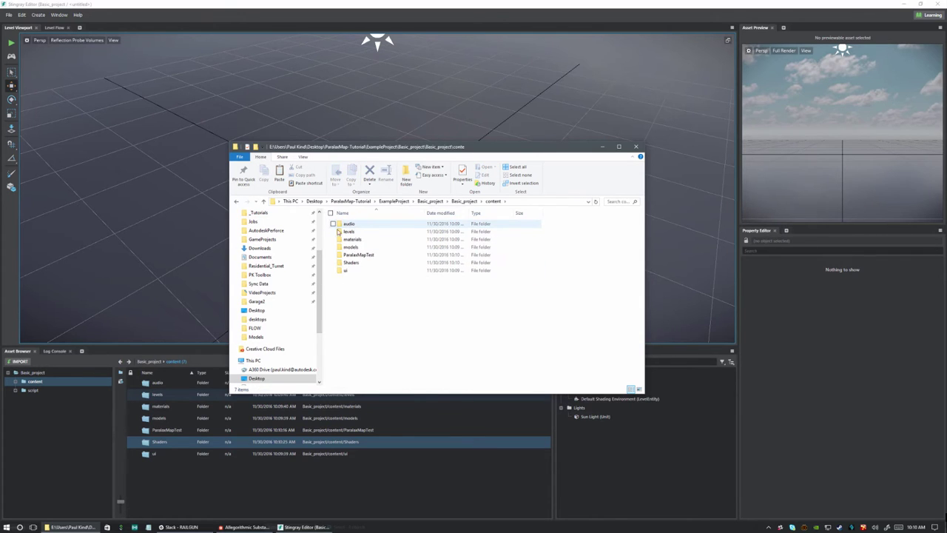
double_click(348, 271)
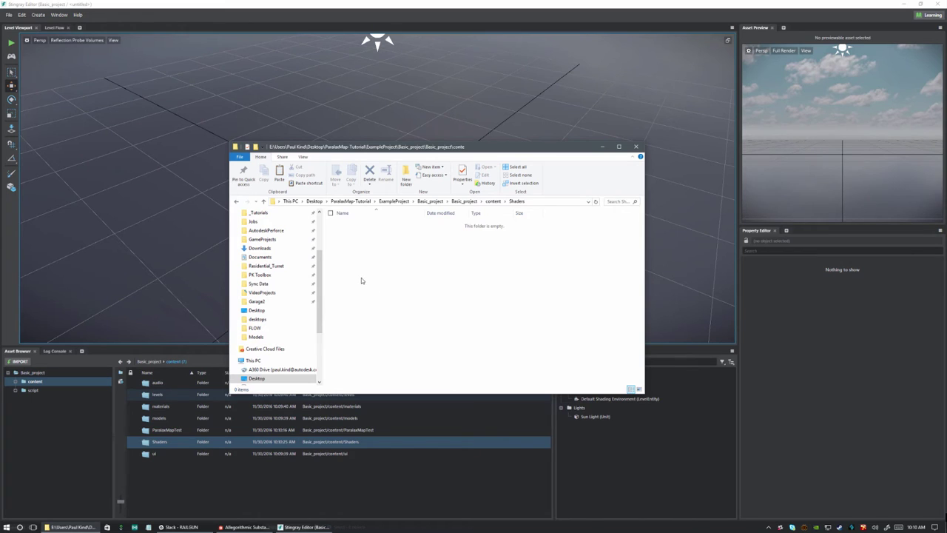
key("ctrl+v")
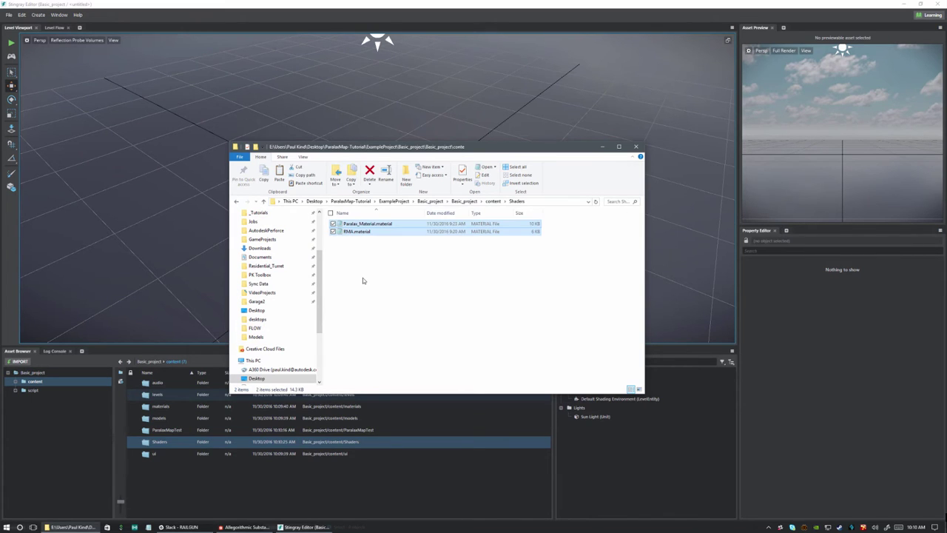
left_click(364, 280)
- Return to Stingray and examine the previews and properties of Paralax_Material and RMA in the Shaders folder
left_click(169, 459)
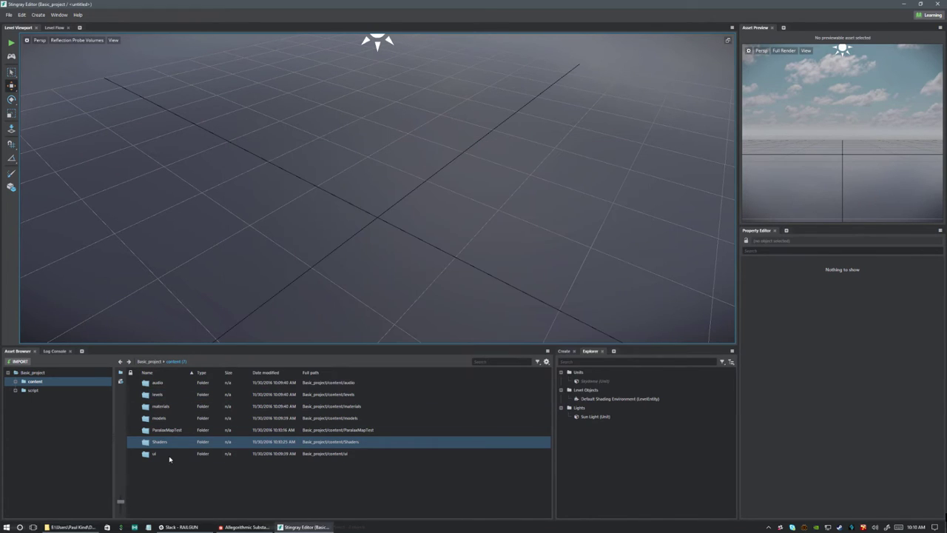
double_click(163, 441)
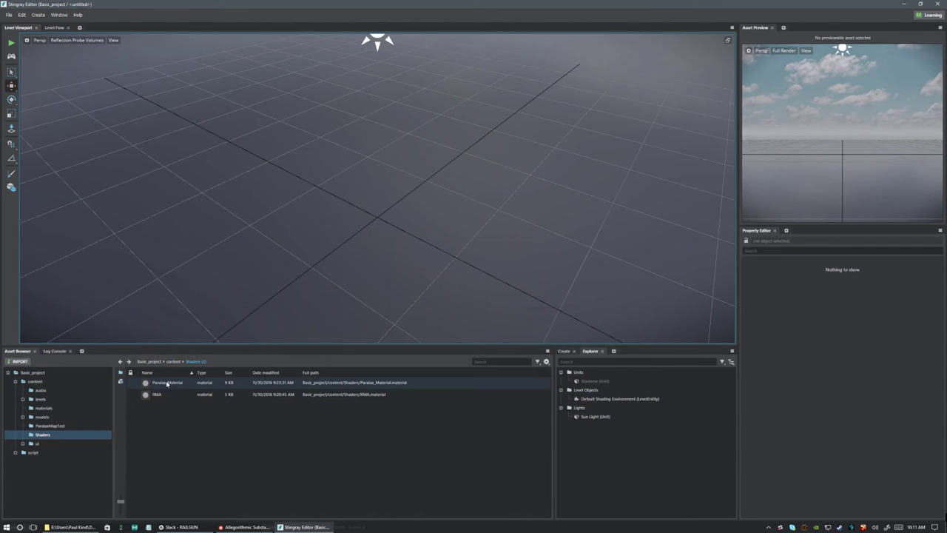
left_click(176, 386)
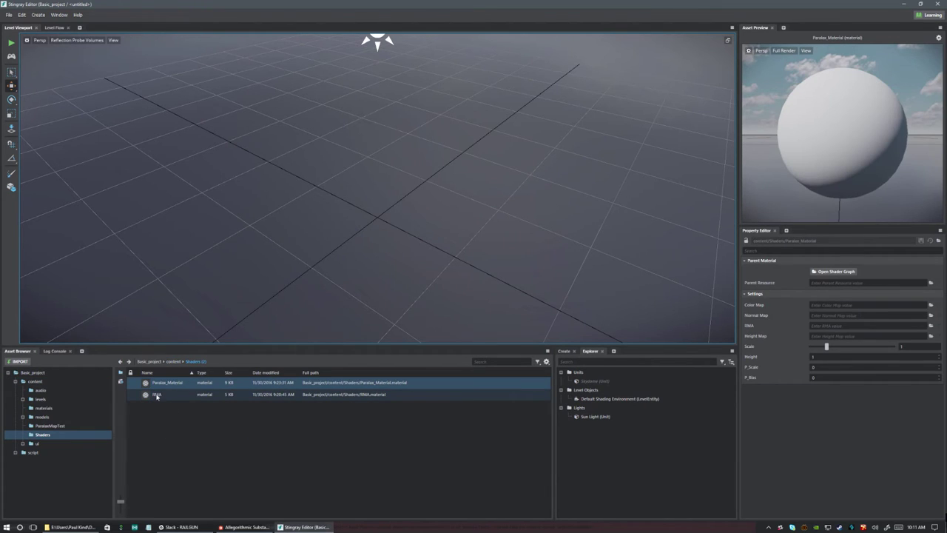
left_click(157, 395)
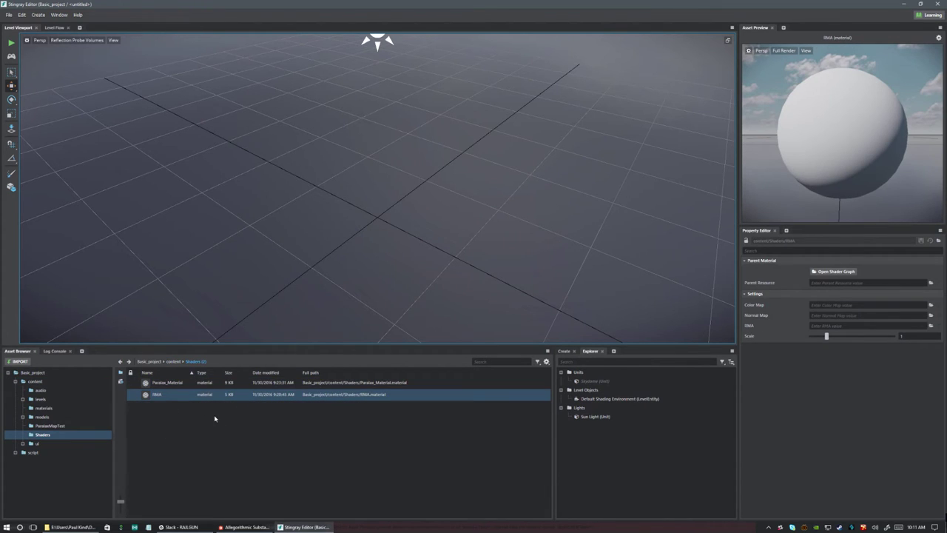
left_click(174, 361)
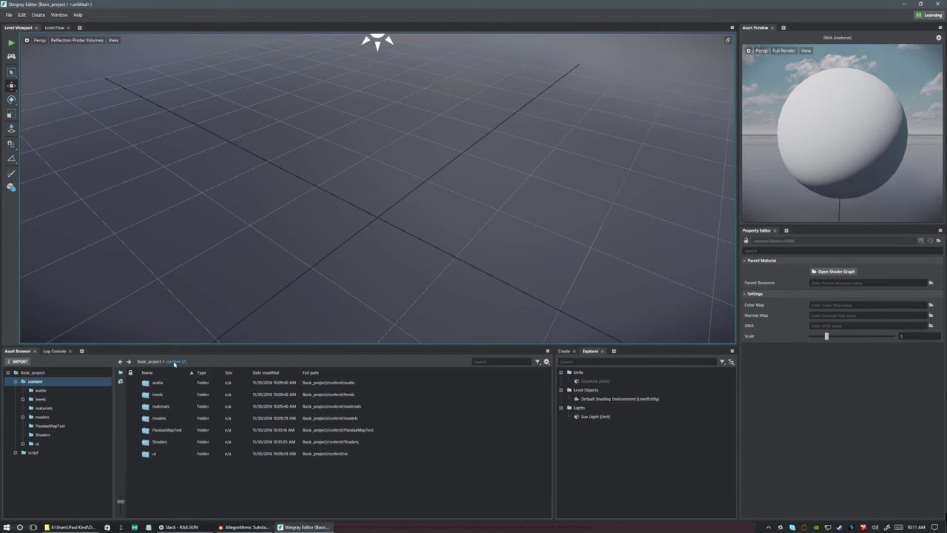
double_click(185, 442)
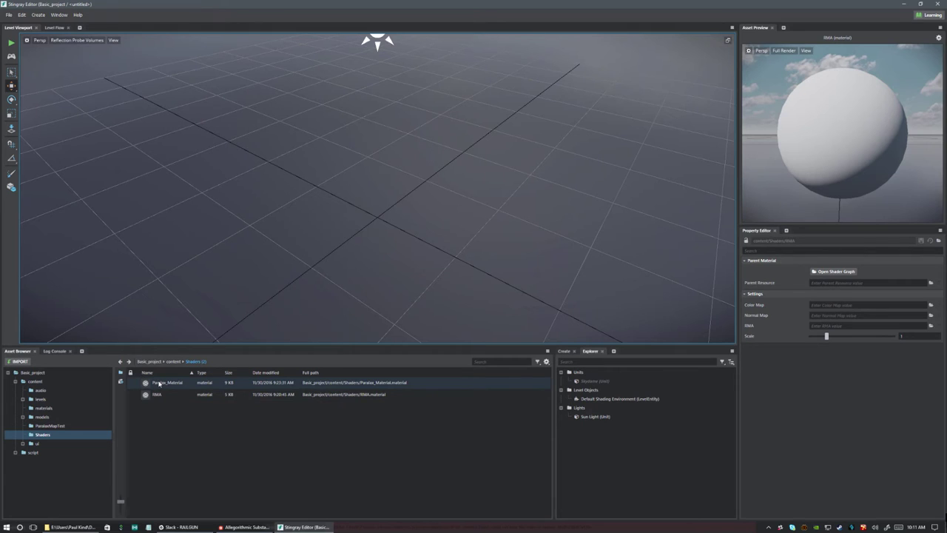
- Import ParalaxVsNormal.fbx from ParalaxMap-Tutorial/Goodies/Models into the content/ParalaxMapTest folder, using the default FBX import options
left_click(175, 362)
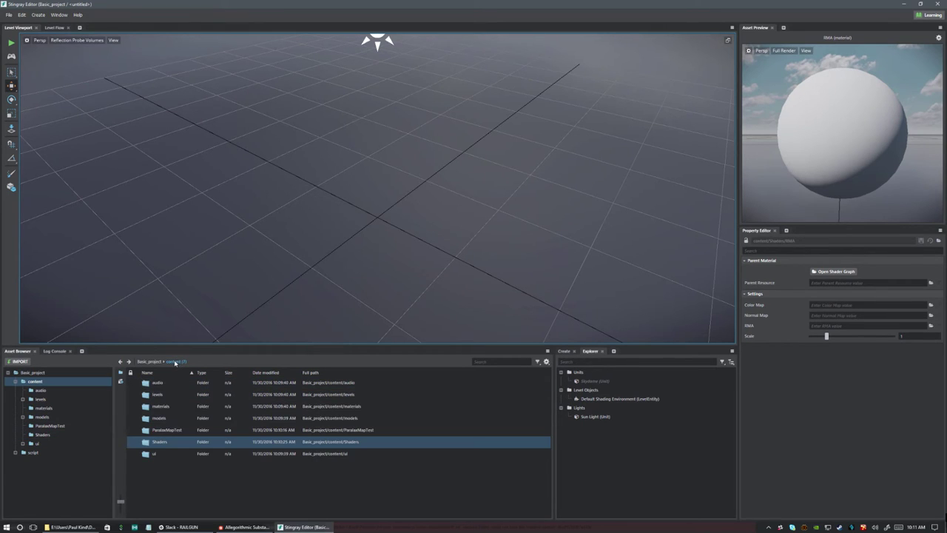
double_click(169, 430)
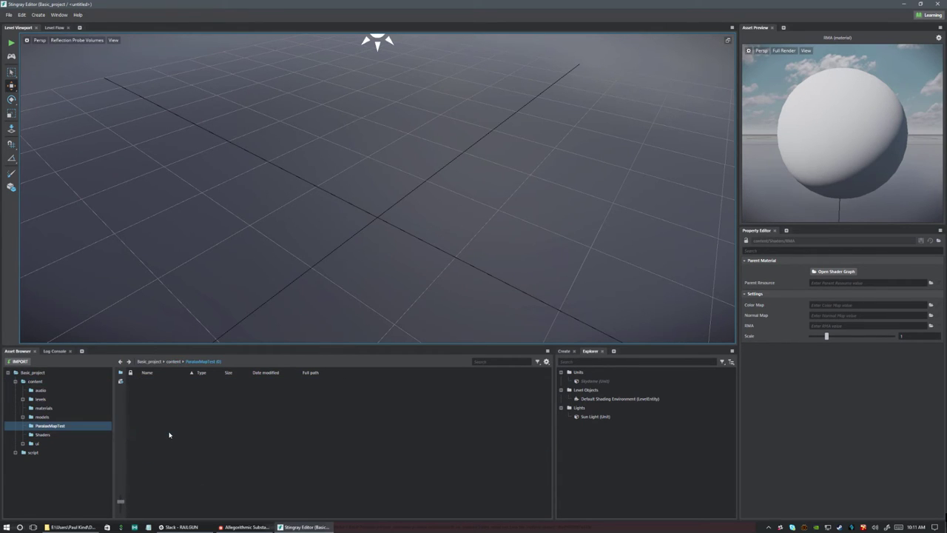
left_click(20, 361)
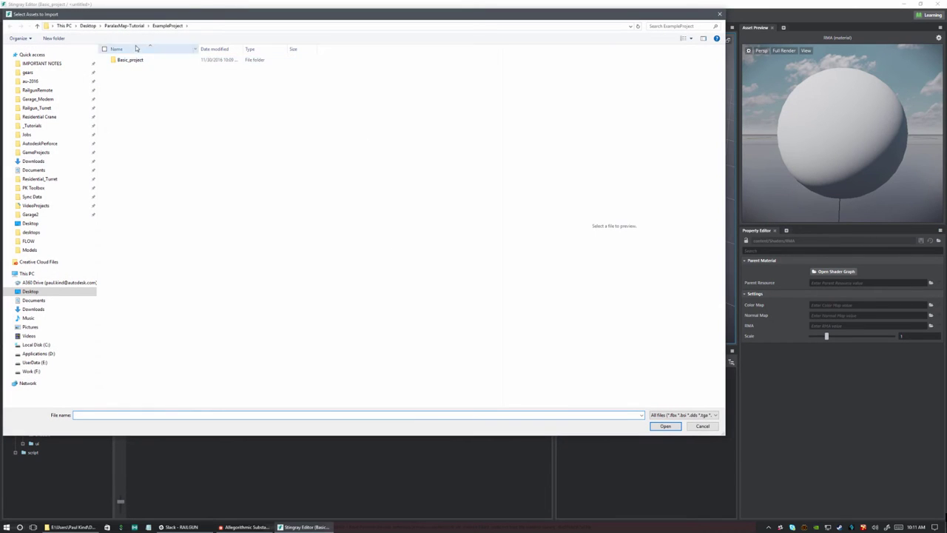
left_click(126, 25)
left_click(94, 26)
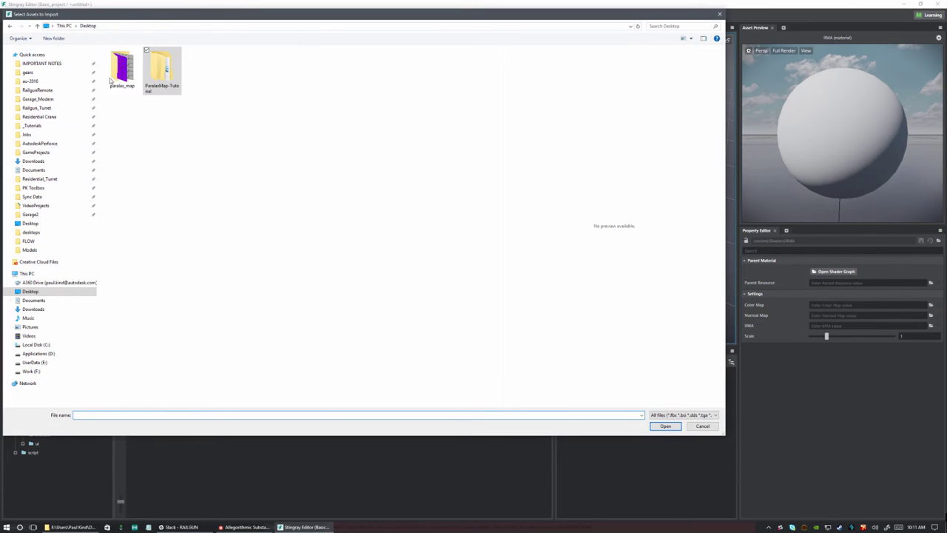
double_click(174, 66)
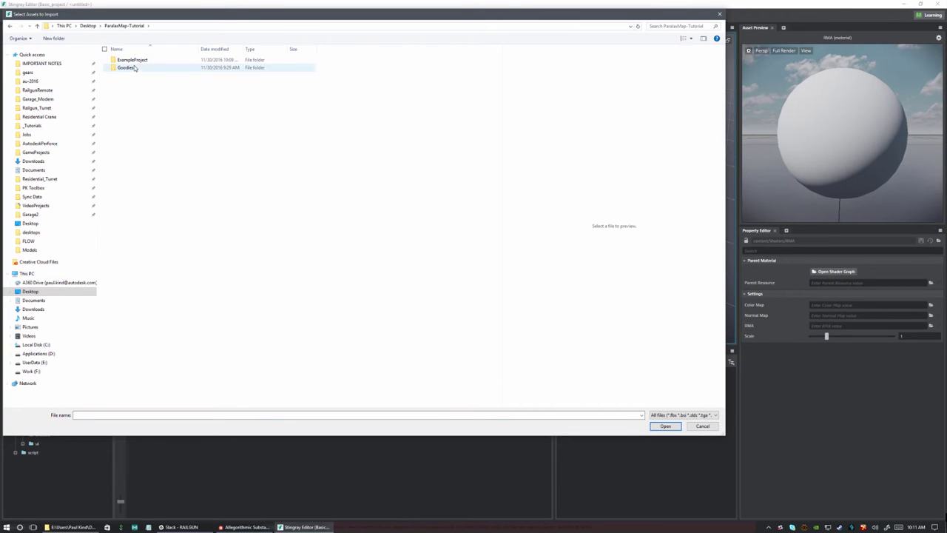
double_click(126, 69)
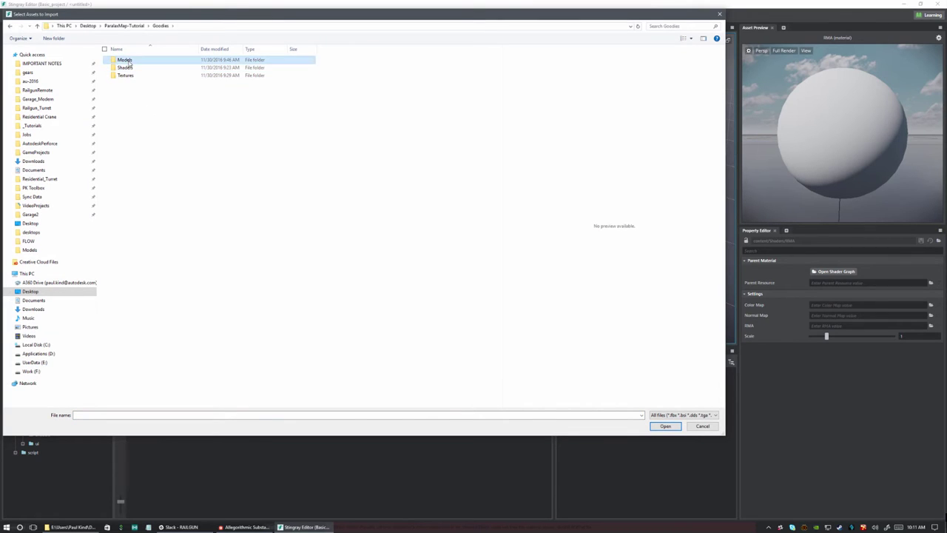
double_click(124, 60)
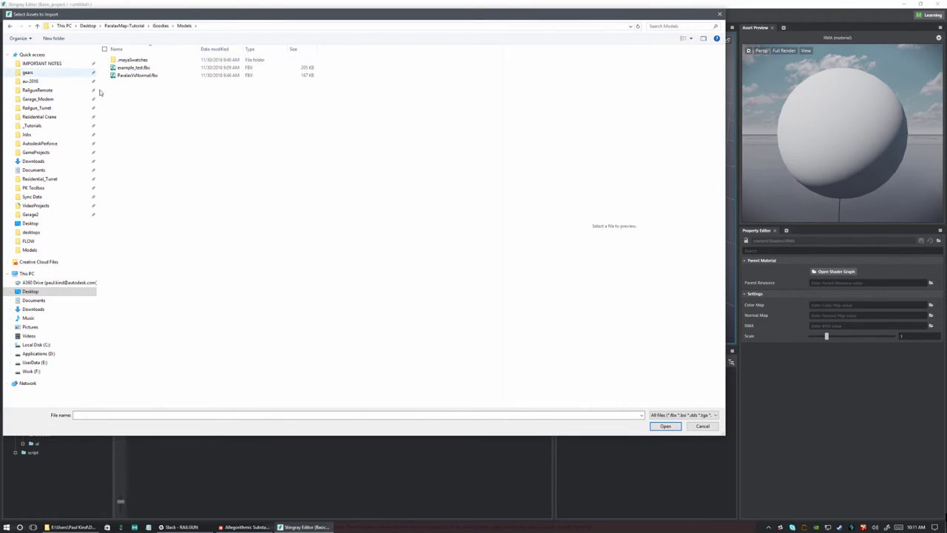
double_click(133, 74)
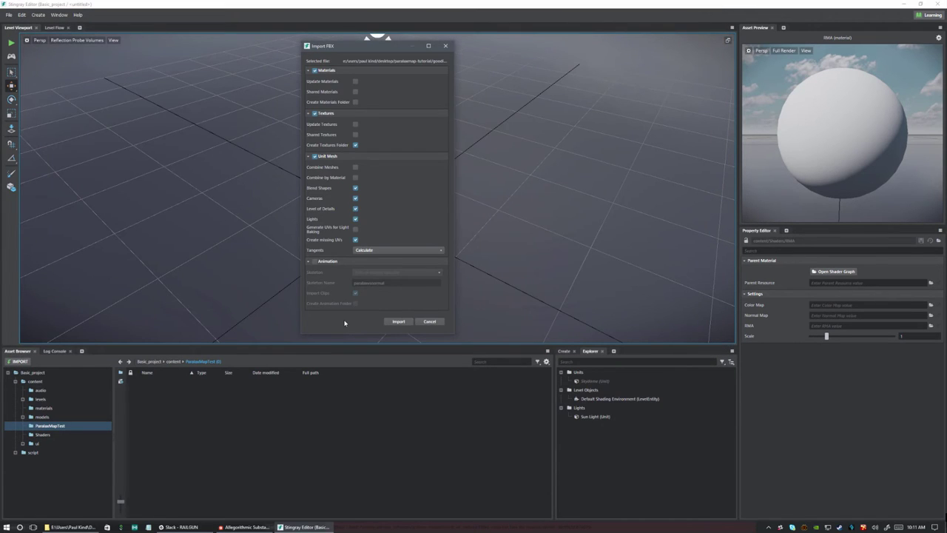
left_click(397, 322)
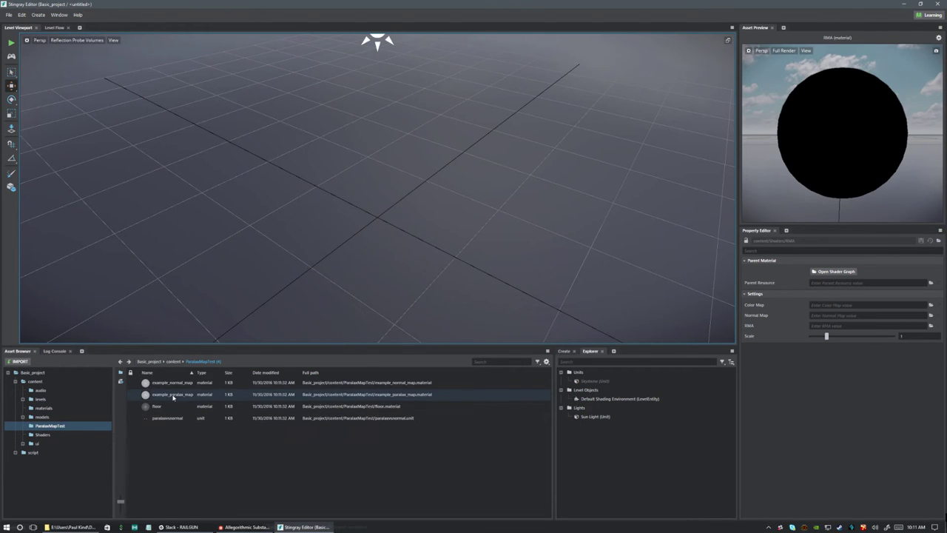
- Compare the properties of the imported materials in ParalaxMapTest with those of RMA and Paralax_Material in the Shaders folder
left_click(173, 396)
left_click(178, 383)
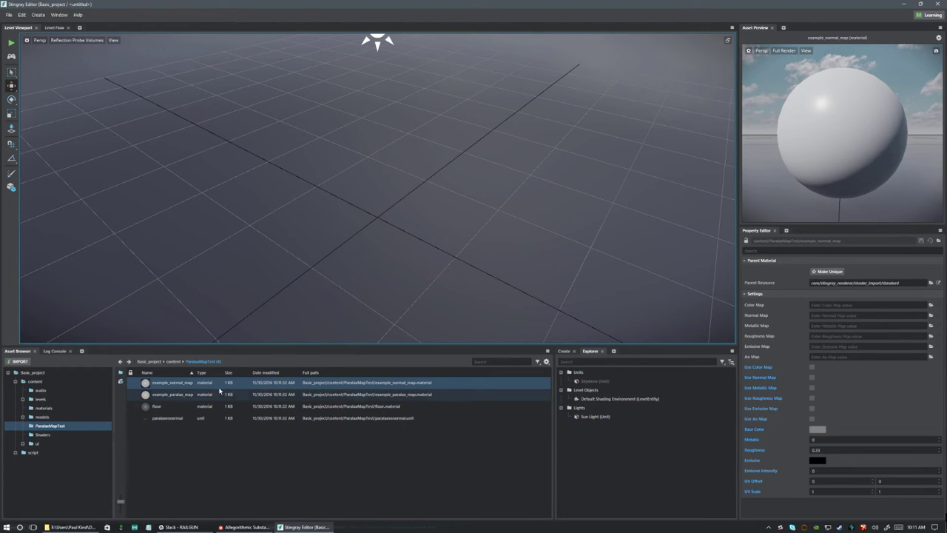
left_click(173, 361)
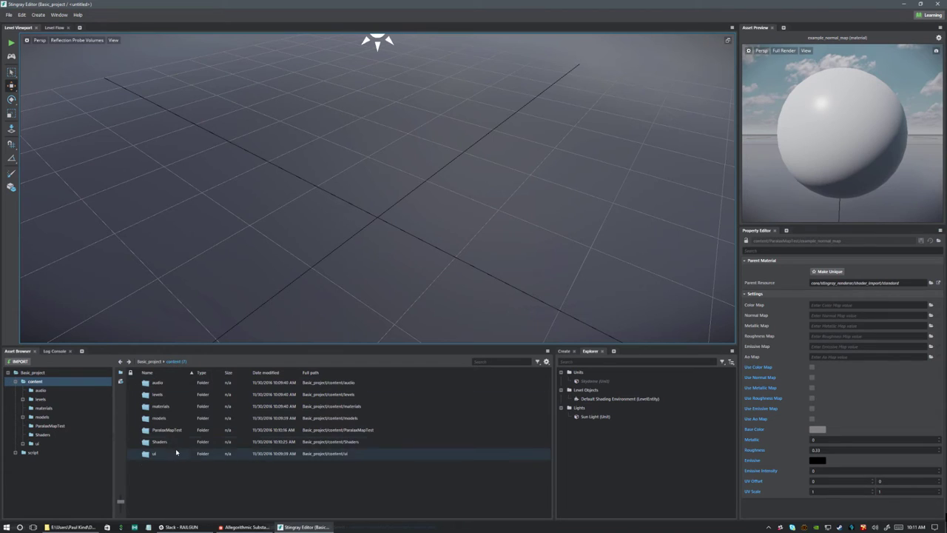
double_click(161, 443)
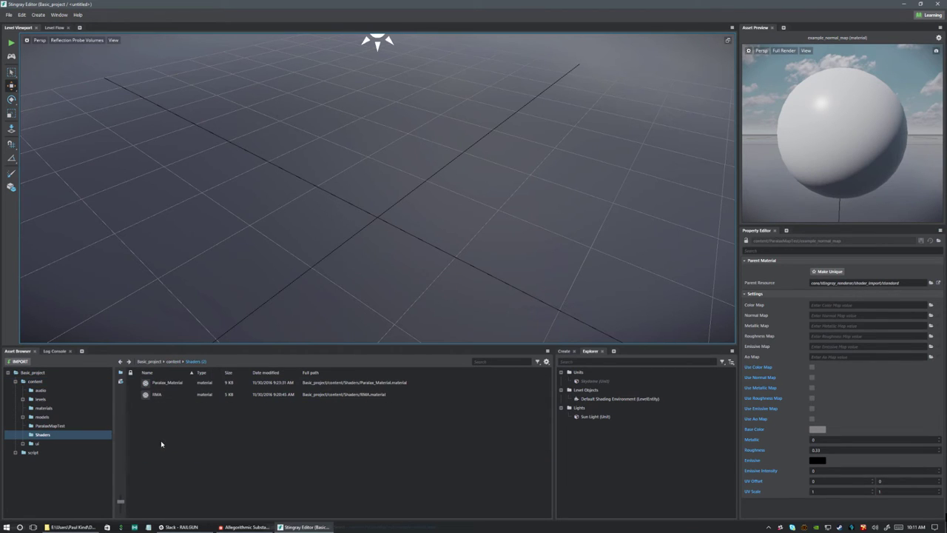
left_click(169, 398)
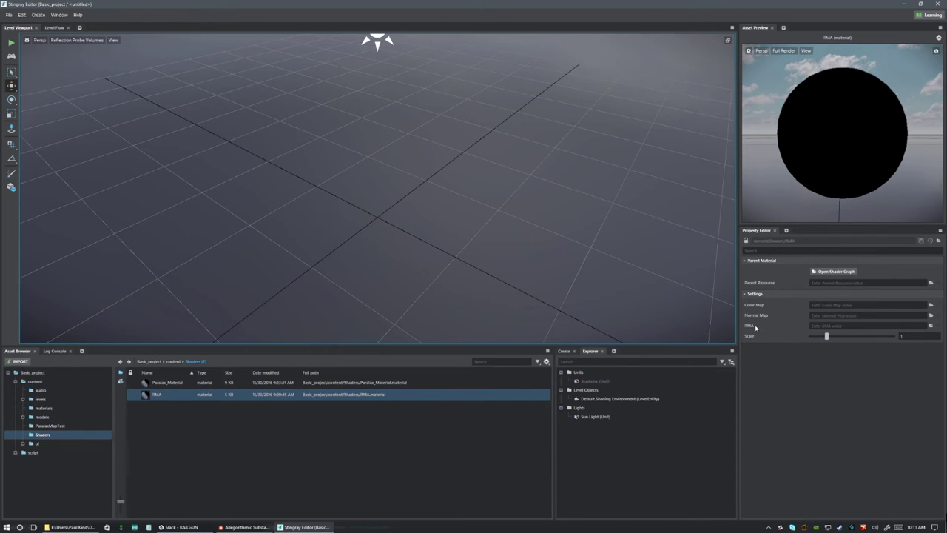
left_click(174, 383)
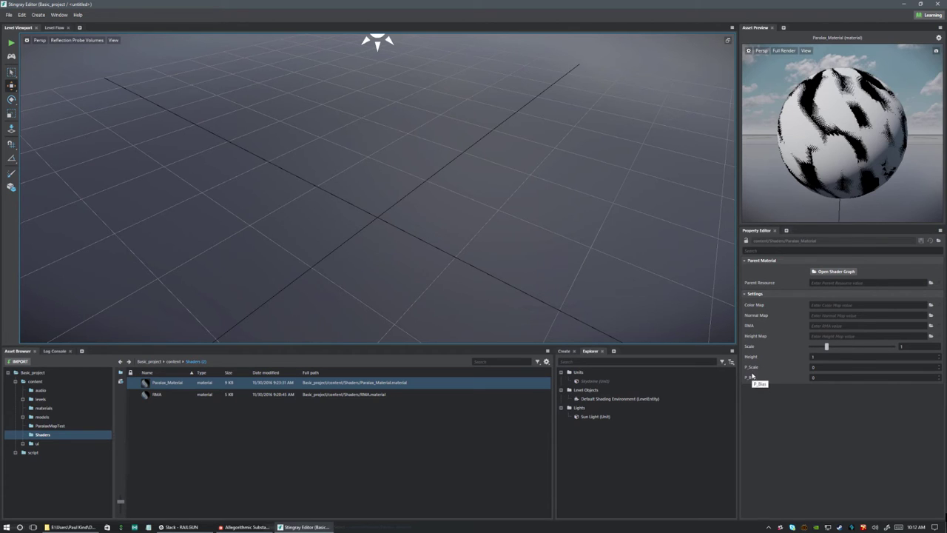
- Open the Paralax_Material shader graph and examine the Scale, Texcoord0, Multiply, Height Map, Height, P_Scale and P_Bias nodes feeding Parallax / Bump Offset
left_click(833, 272)
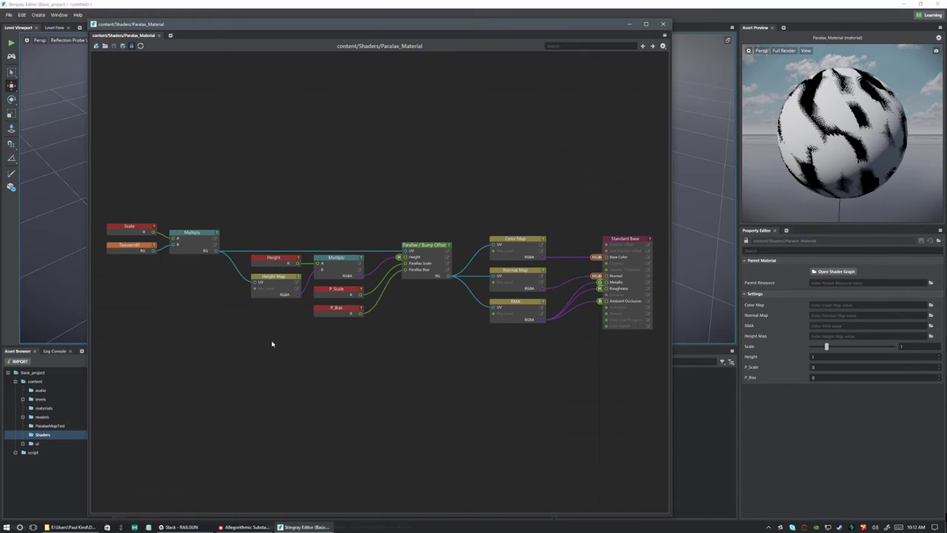
left_click(134, 228)
left_click(190, 233)
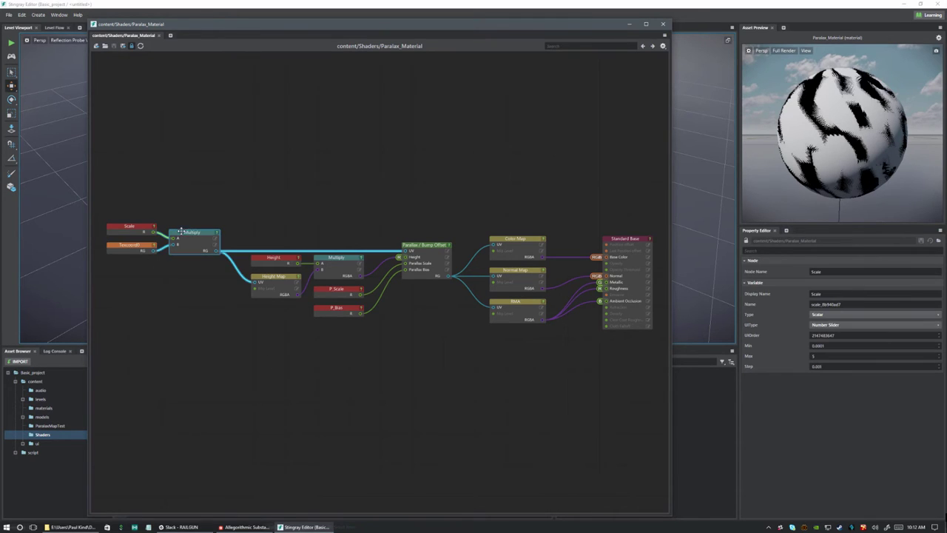
left_click(131, 245)
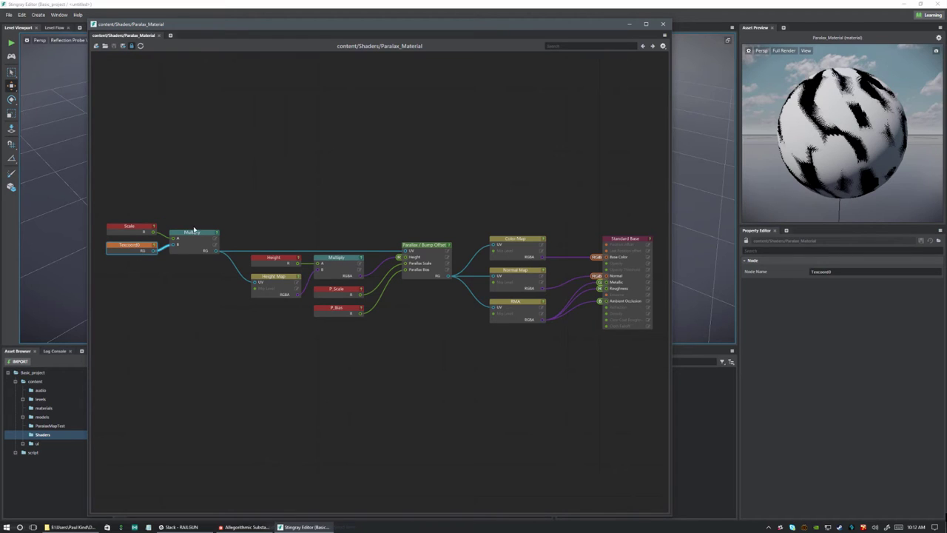
left_click(191, 233)
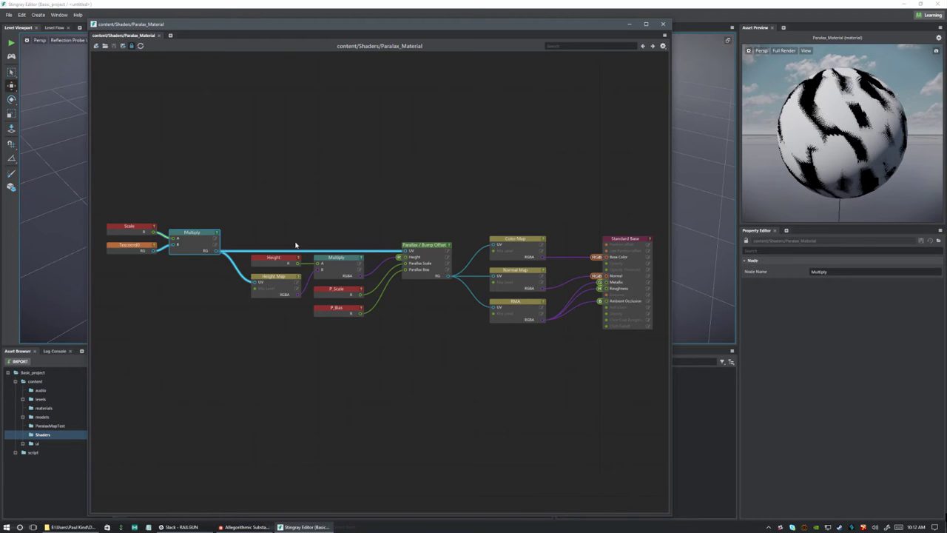
left_click(273, 275)
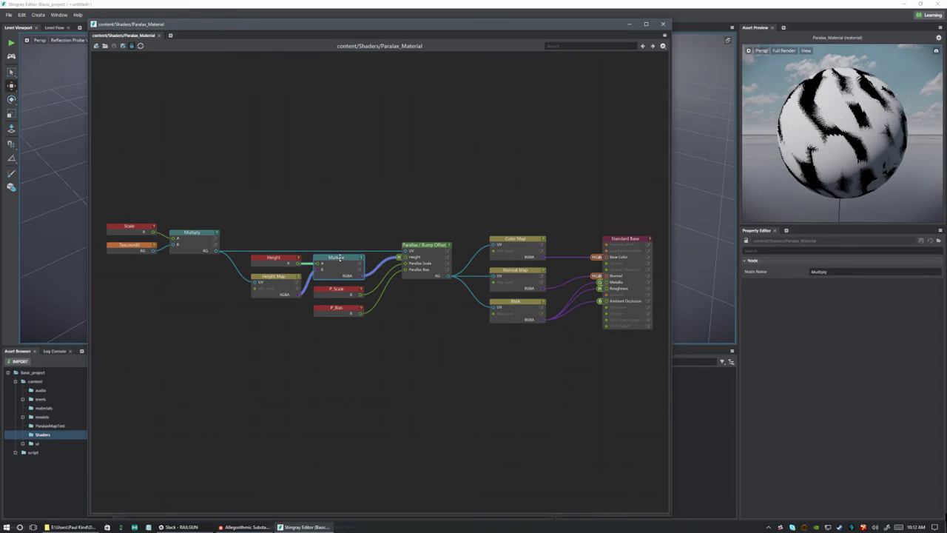
left_click(279, 257)
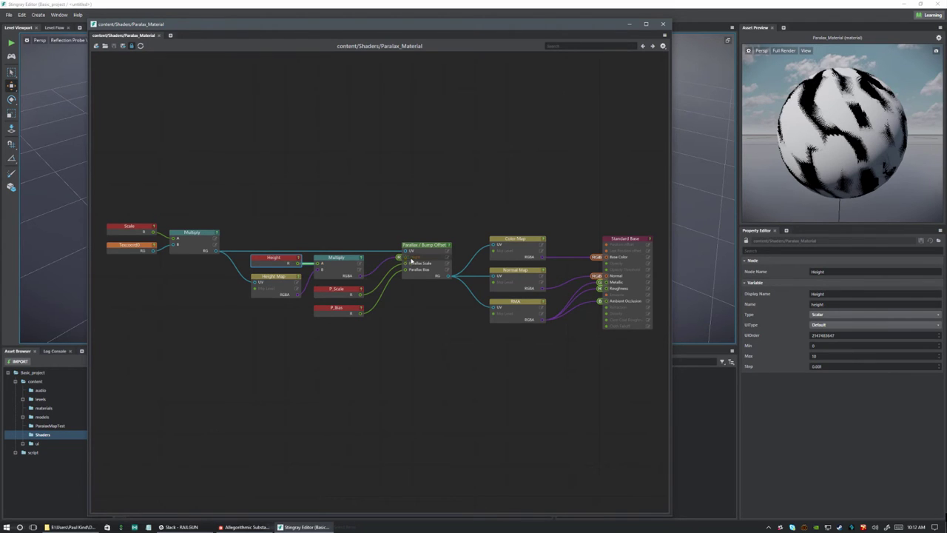
left_click(333, 292)
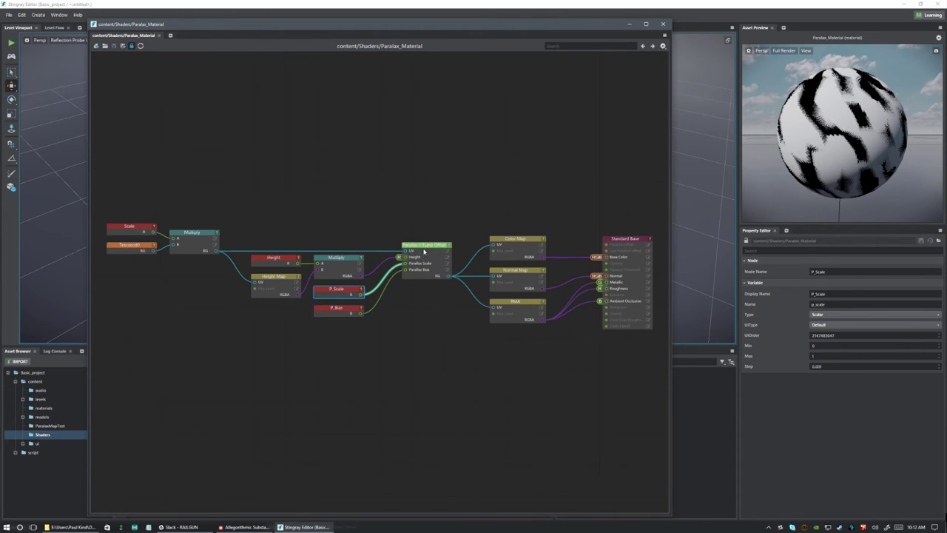
left_click(331, 308)
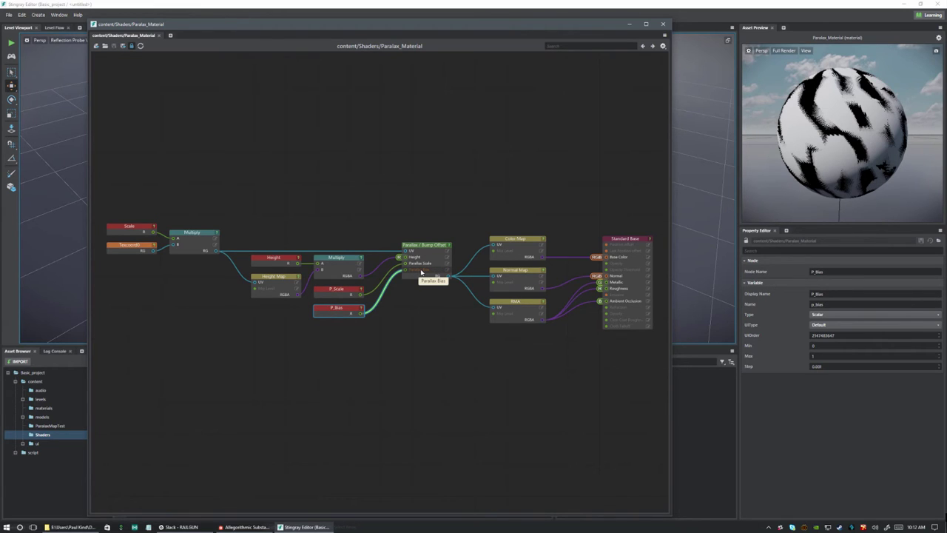
- Examine the Color Map, Normal Map and RMA samplers and trace their connections from Parallax / Bump Offset into Standard Base
left_click(521, 238)
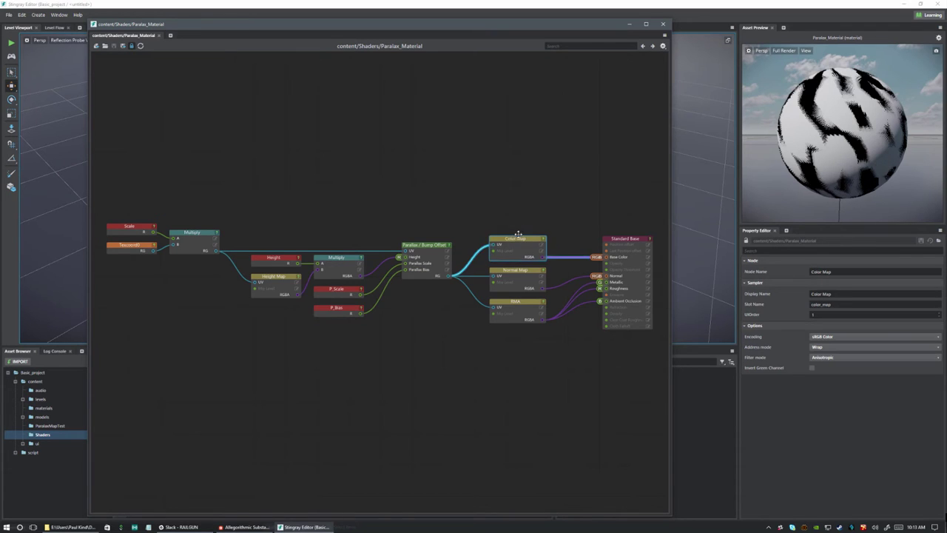
left_click(515, 271)
left_click(514, 308)
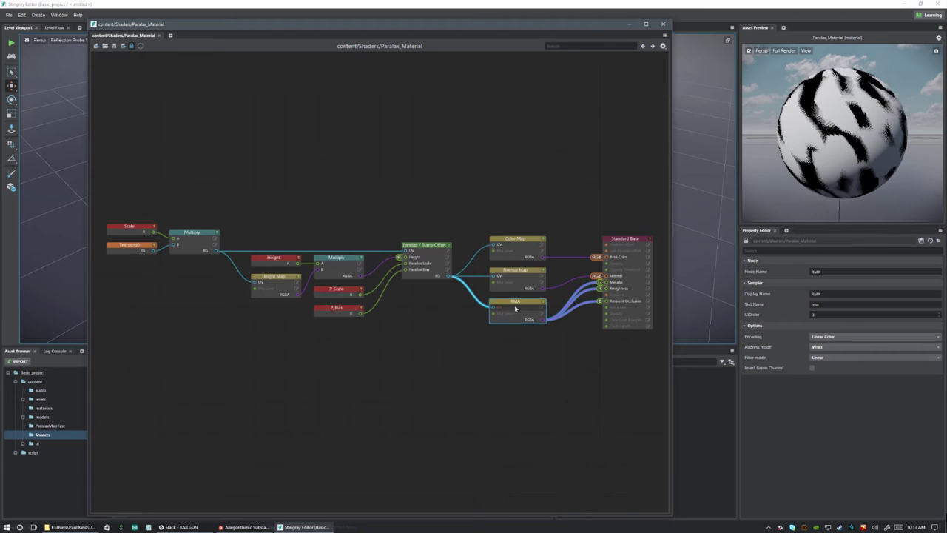
left_click(458, 292)
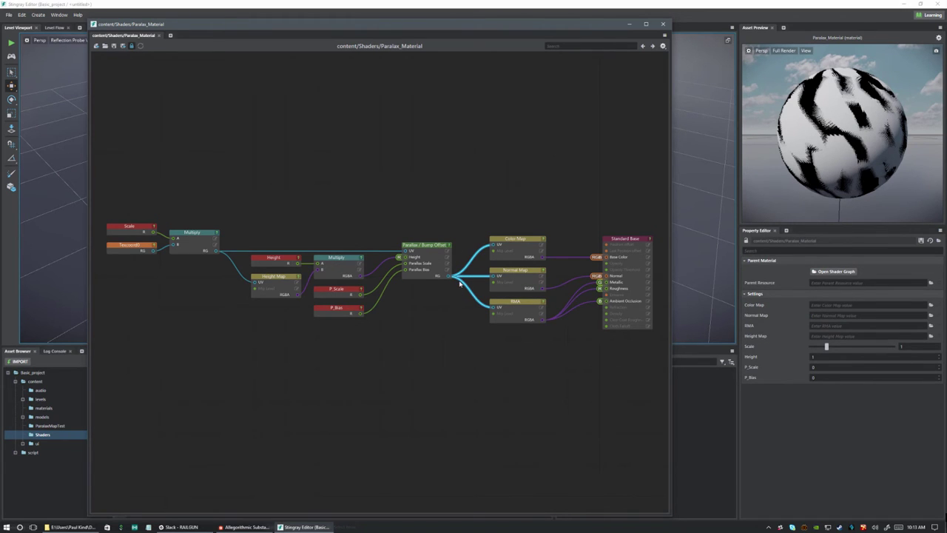
left_click(516, 299)
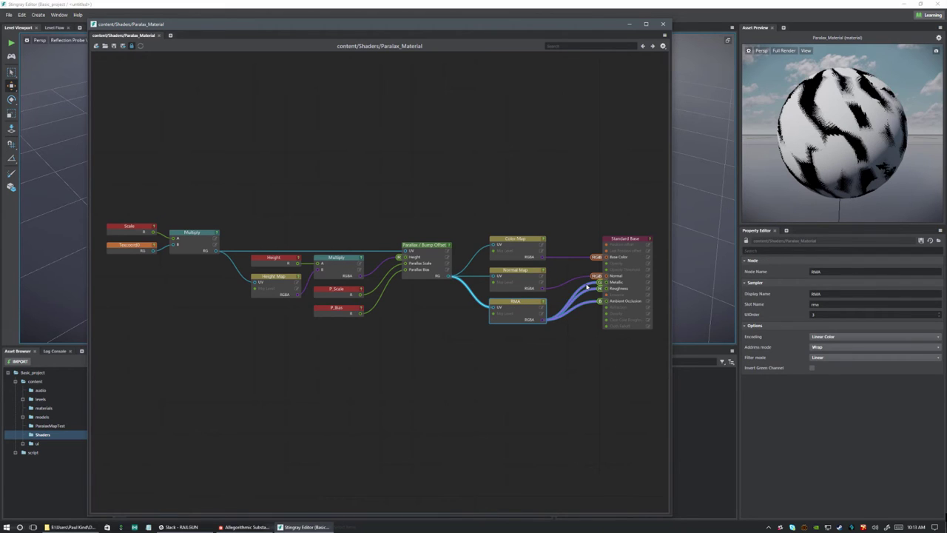
left_click(587, 287)
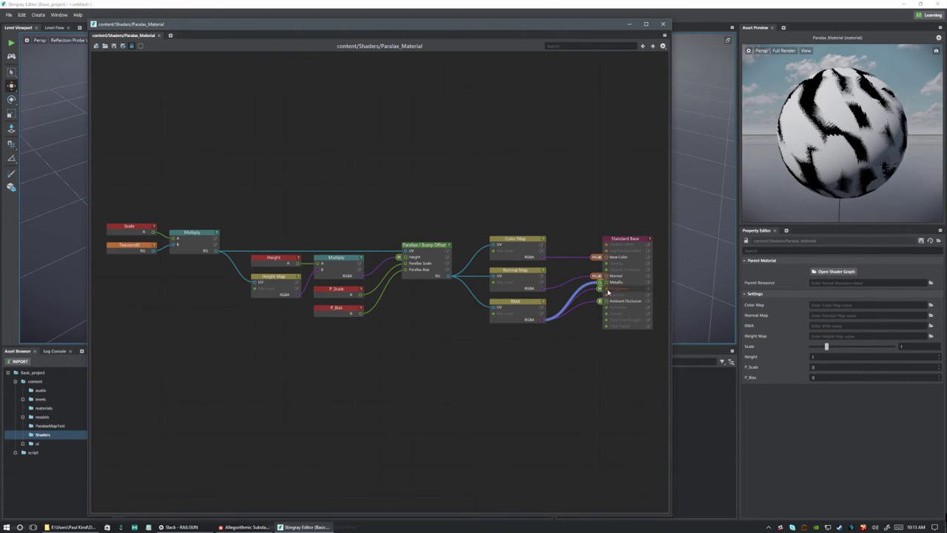
mouse_move(617, 293)
left_mouse_down()
mouse_move(545, 322)
mouse_move(611, 287)
left_mouse_up()
left_click_drag(543, 319, 602, 303)
- Switch to Substance Designer and view the rma output map of the ParalaxMap graph
left_click(246, 527)
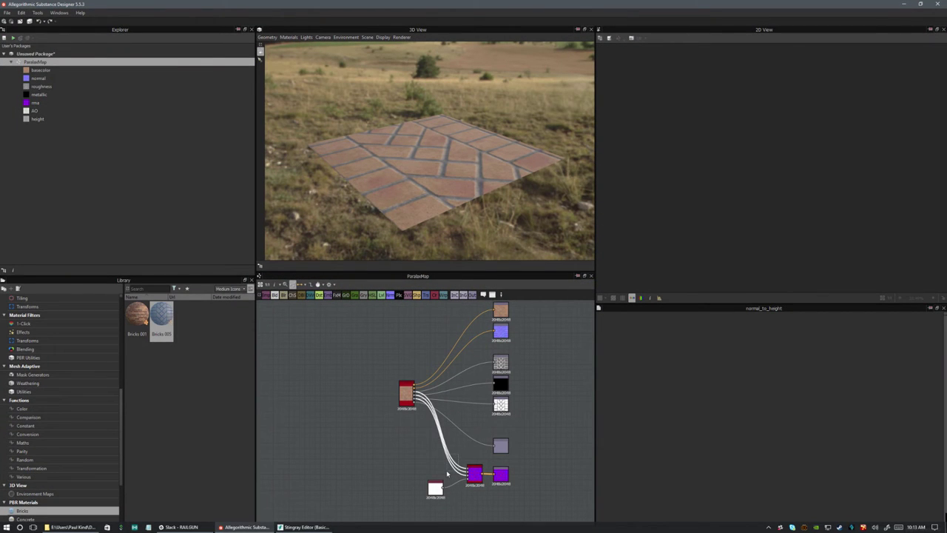
double_click(502, 475)
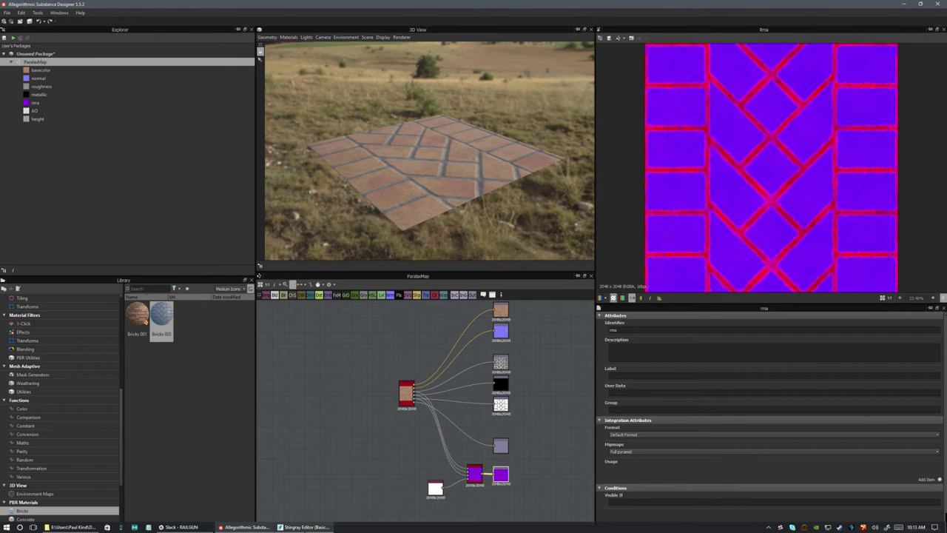
- Return to Stingray, check the RMA node's channel connections to Standard Base, and close the Paralax_Material shader graph
left_click(303, 526)
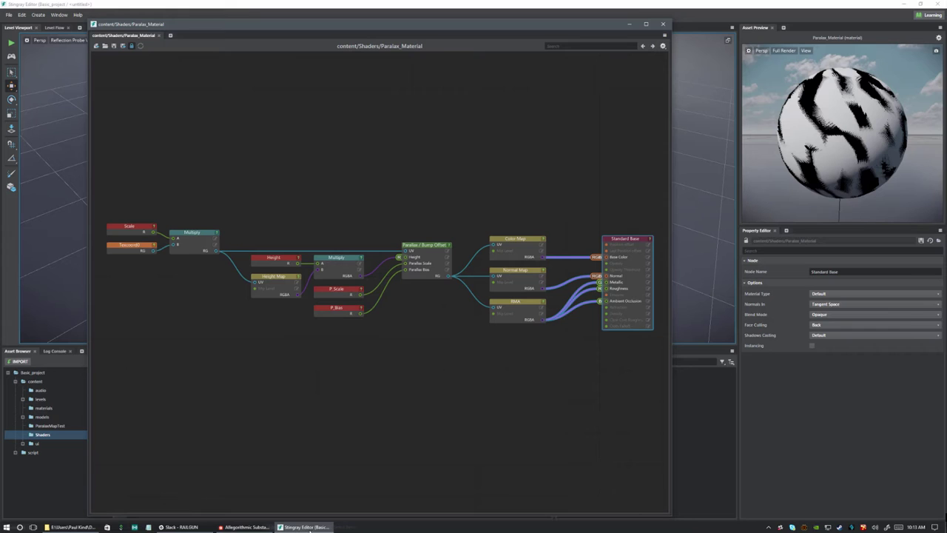
left_click(538, 305)
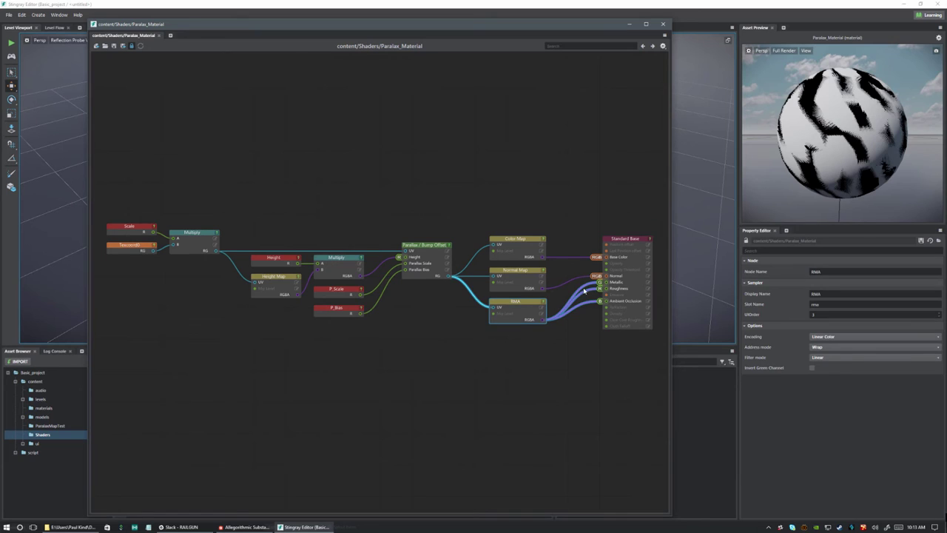
left_click(584, 290)
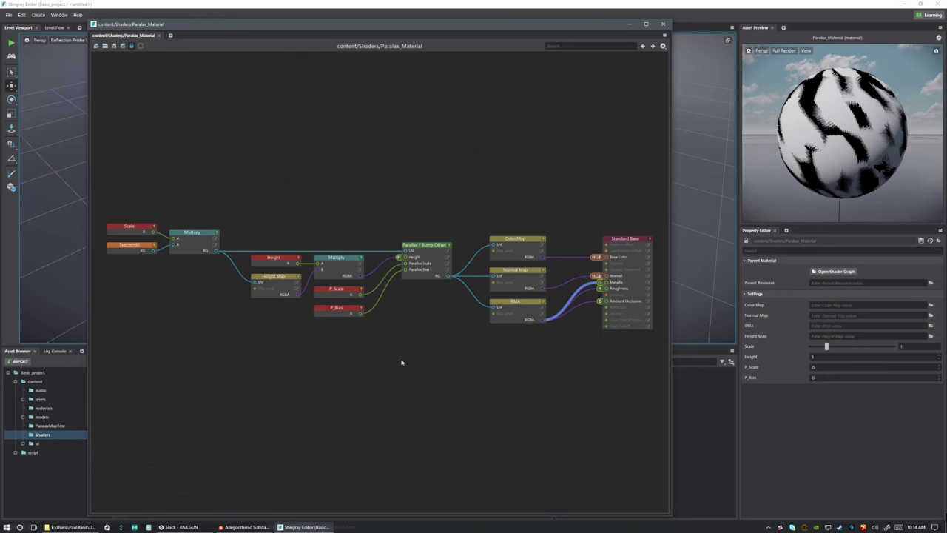
left_click(663, 24)
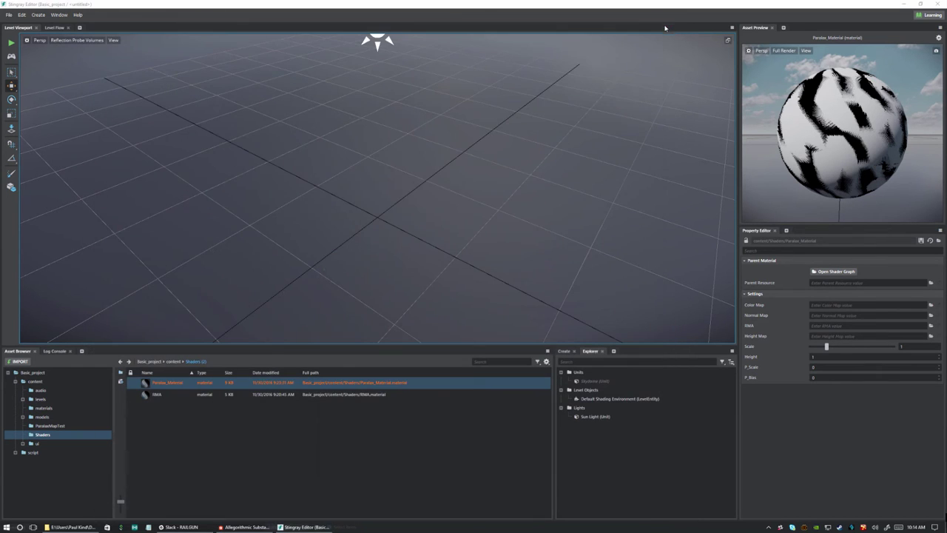
- Open the RMA shader graph, examine its scaled UV nodes and the Color Map, Normal Map and RMA connections, and close it
left_click(157, 396)
double_click(164, 398)
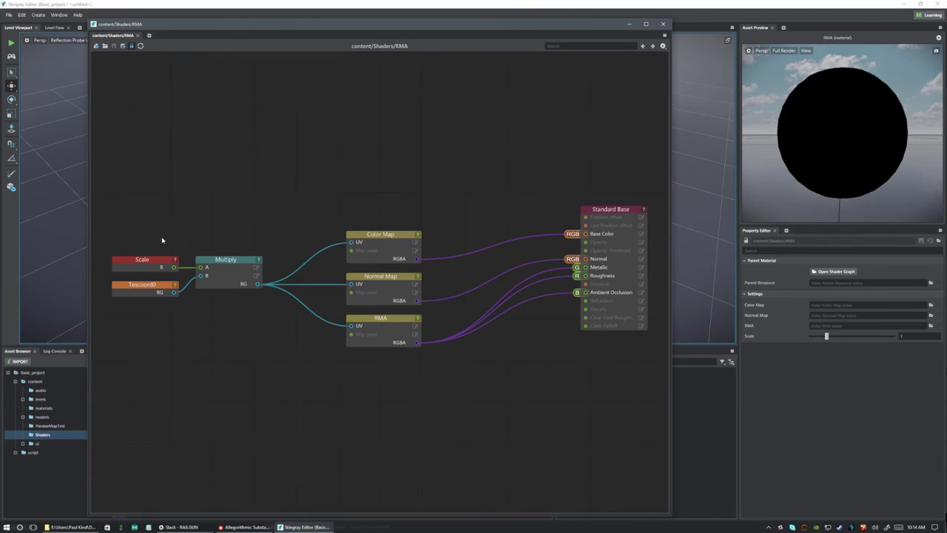
left_click_drag(144, 219, 231, 327)
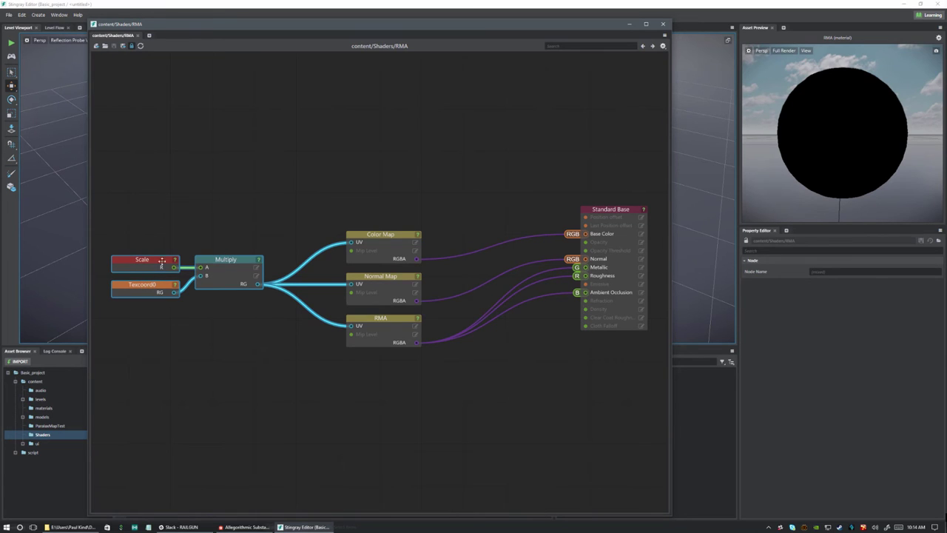
left_click_drag(149, 239, 244, 261)
left_click(387, 233)
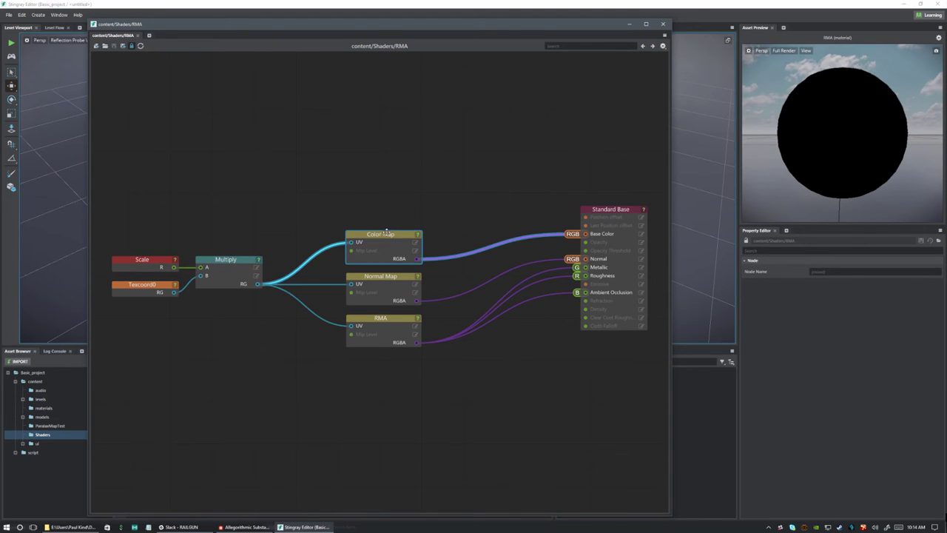
left_click(375, 283)
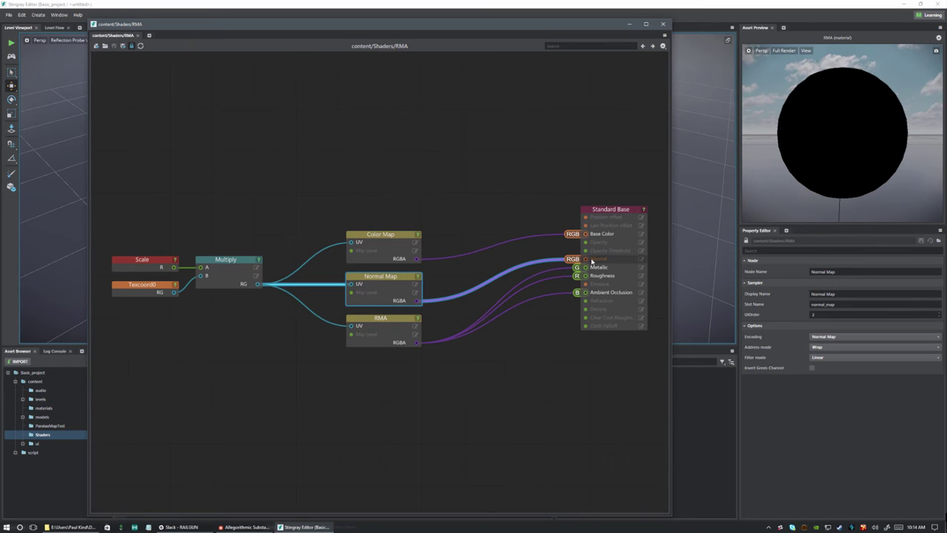
left_click(403, 344)
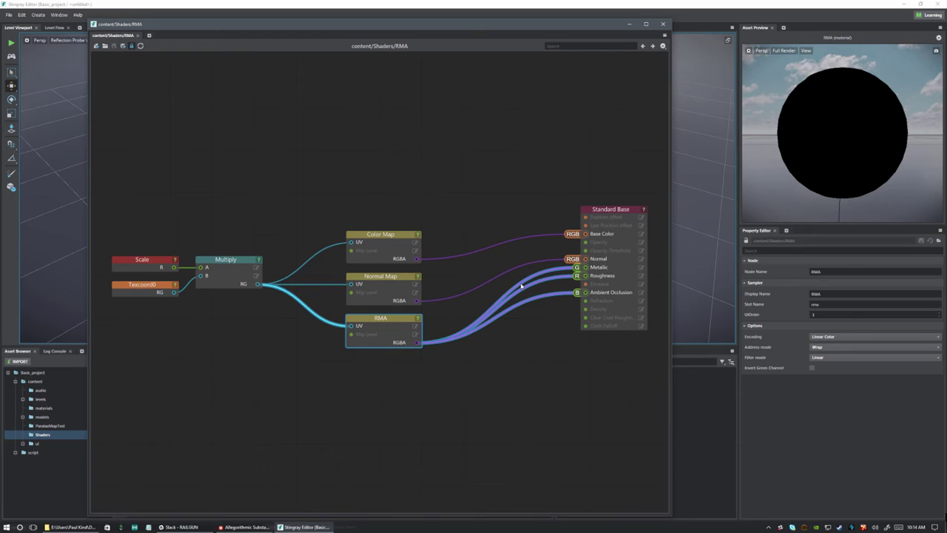
left_click(522, 344)
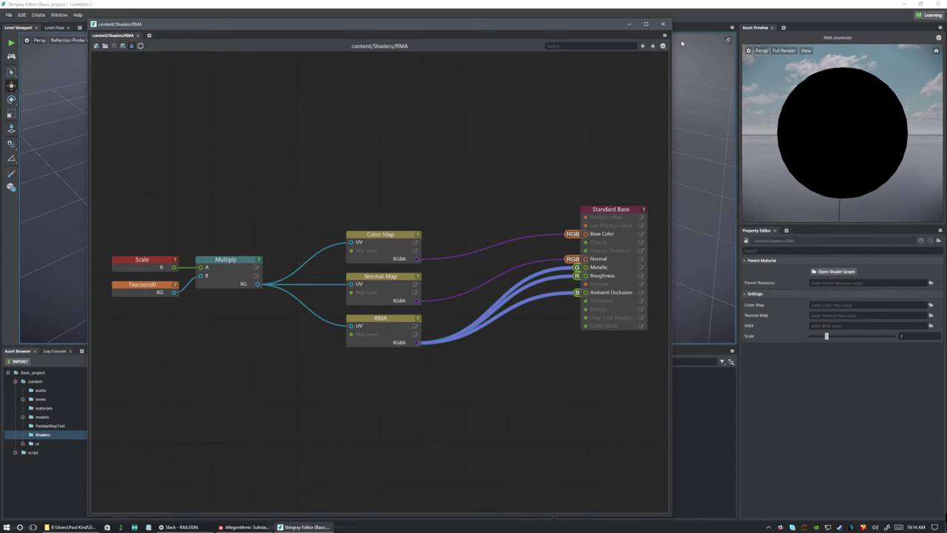
left_click(662, 24)
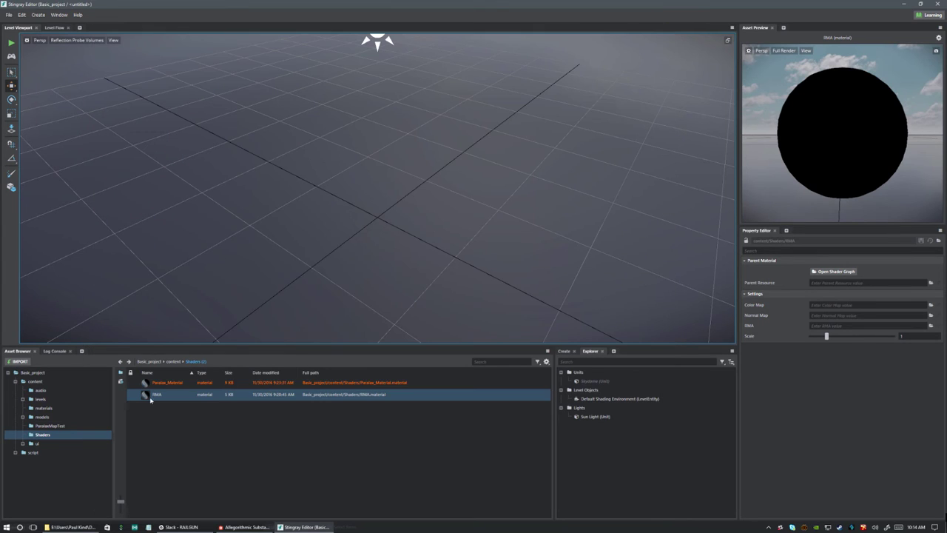
- Discard the unsaved changes to Paralax_Material, review the RMA material, and go back to the content folder
right_click(157, 384)
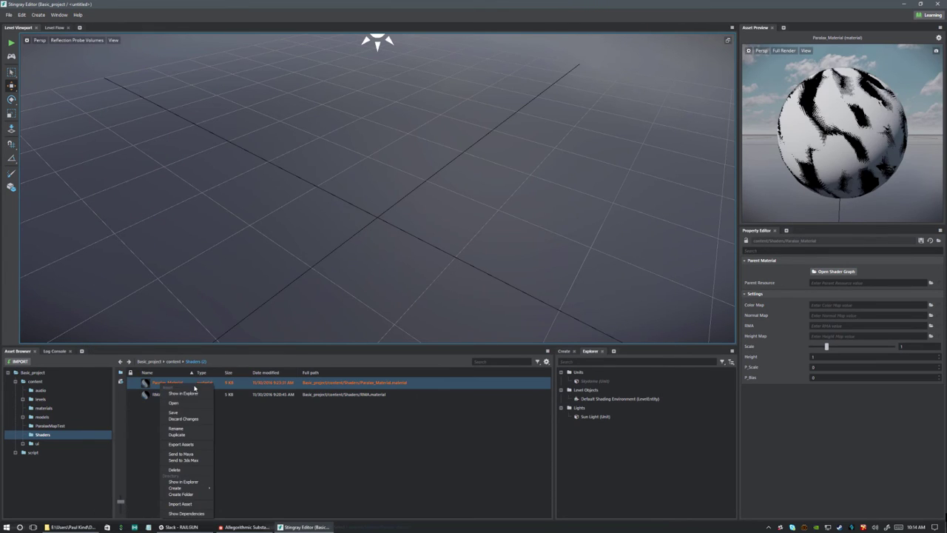
left_click(182, 428)
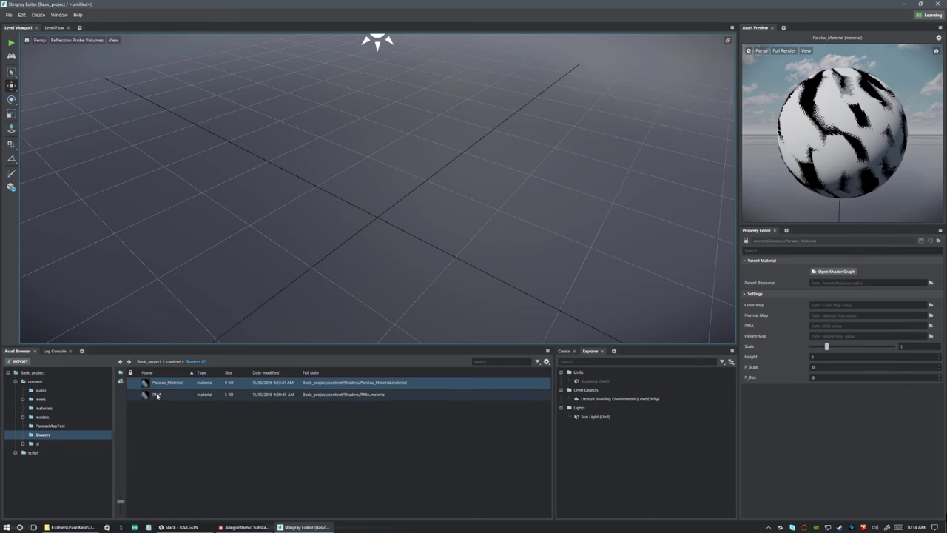
left_click(158, 395)
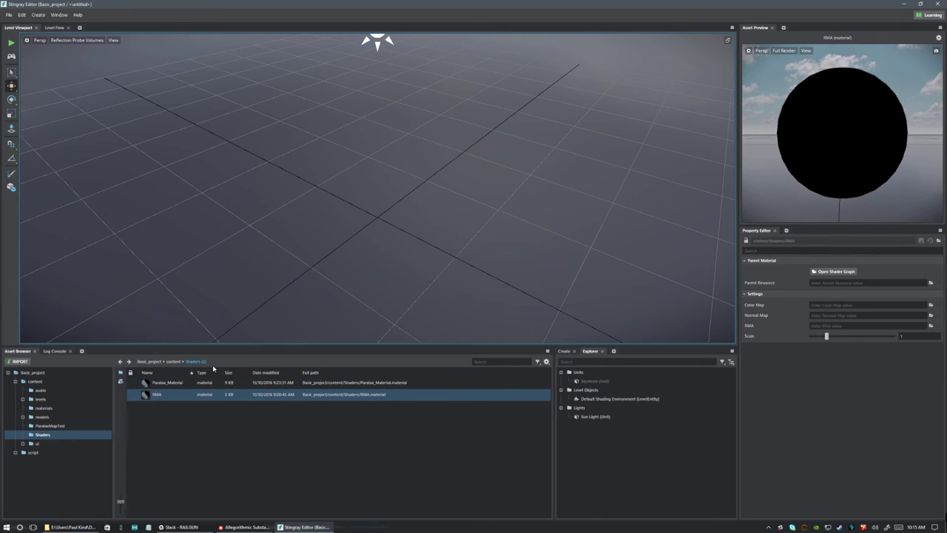
left_click(173, 362)
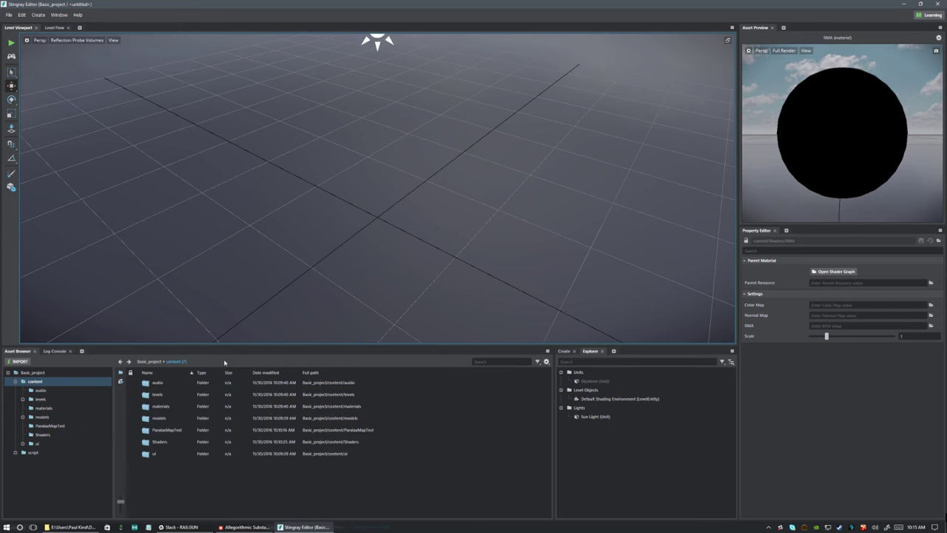
- In the ParalaxMapTest folder, set the parent resource of the example_normal_map material to content/Shaders/RMA and save it
double_click(163, 429)
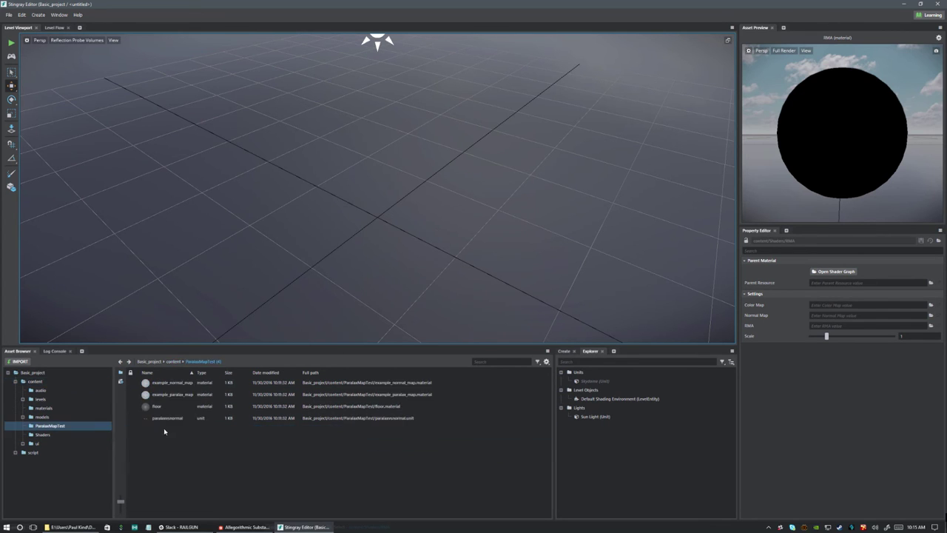
left_click(165, 384)
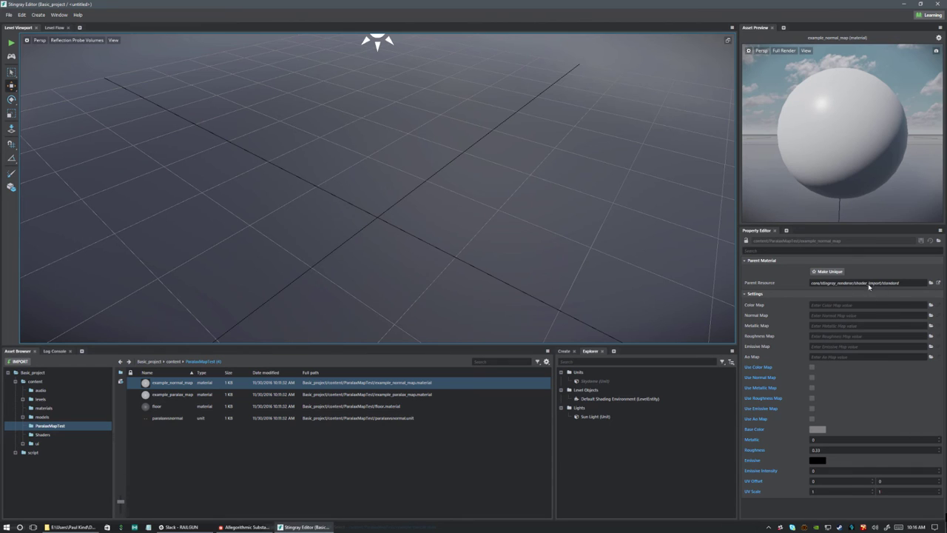
left_click(930, 282)
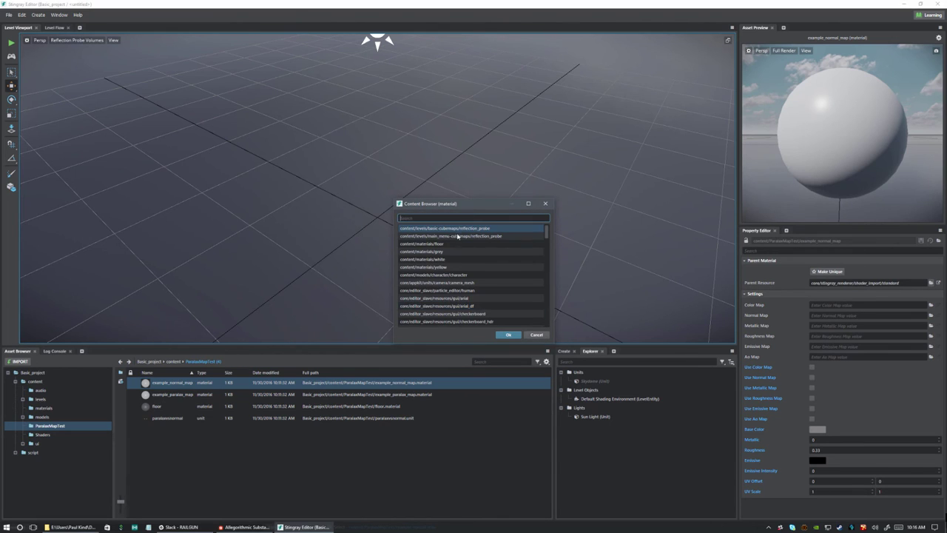
scroll(446, 287, "down", 2)
scroll(447, 287, "up", 2)
type("r")
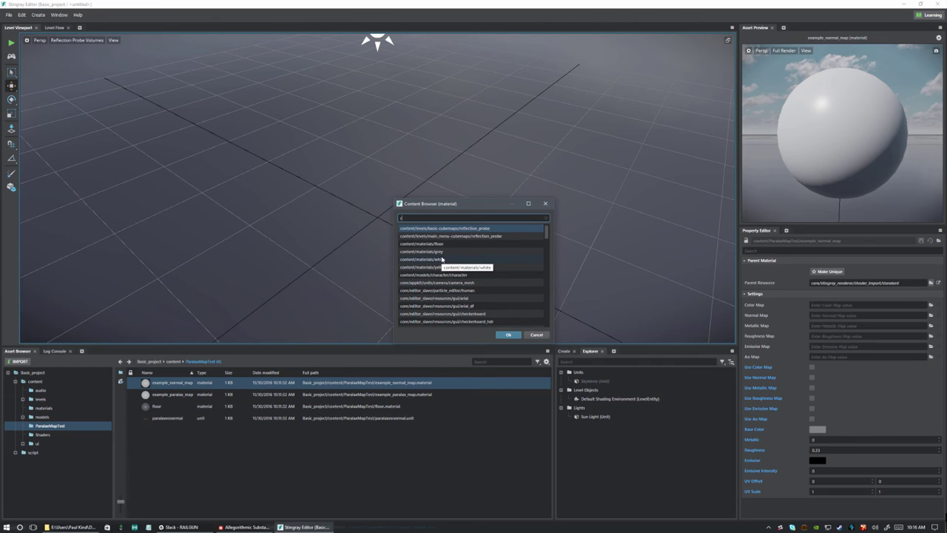
type("ma")
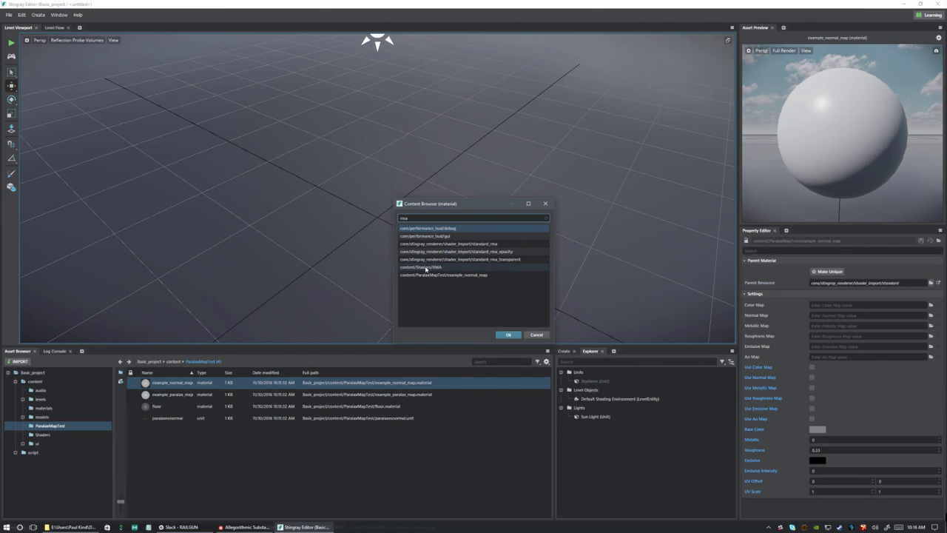
double_click(435, 267)
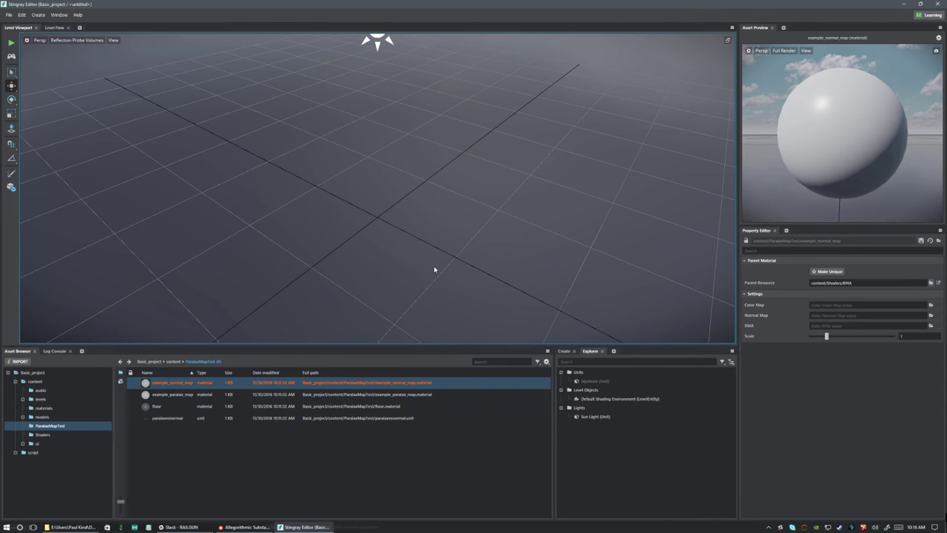
left_click(920, 241)
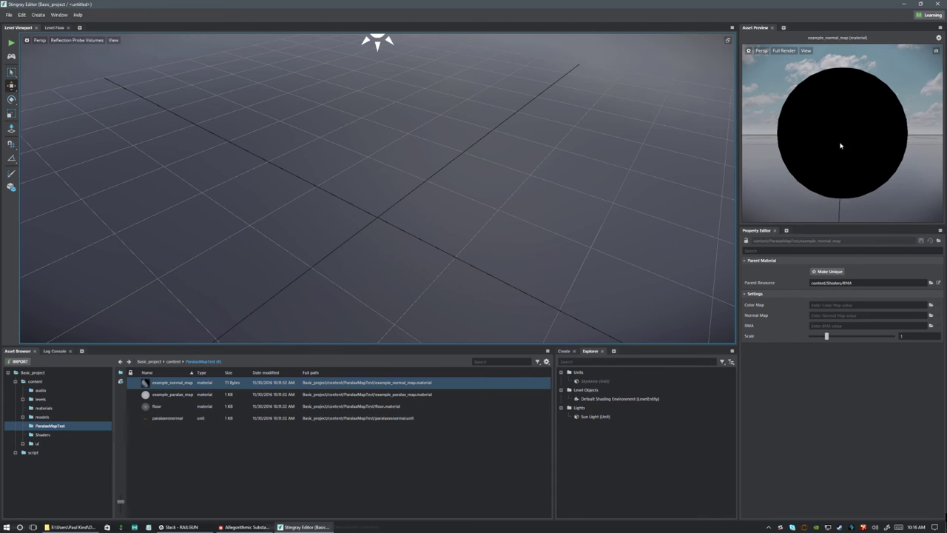
- Set the parent resource of the example_paralax_map material to content/Shaders/Paralax_Material and save it
left_click(173, 394)
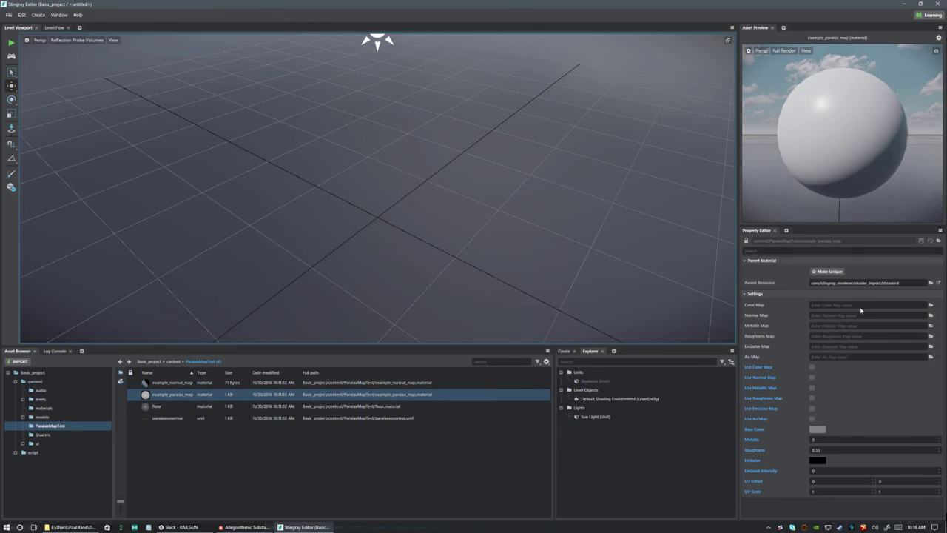
left_click(930, 282)
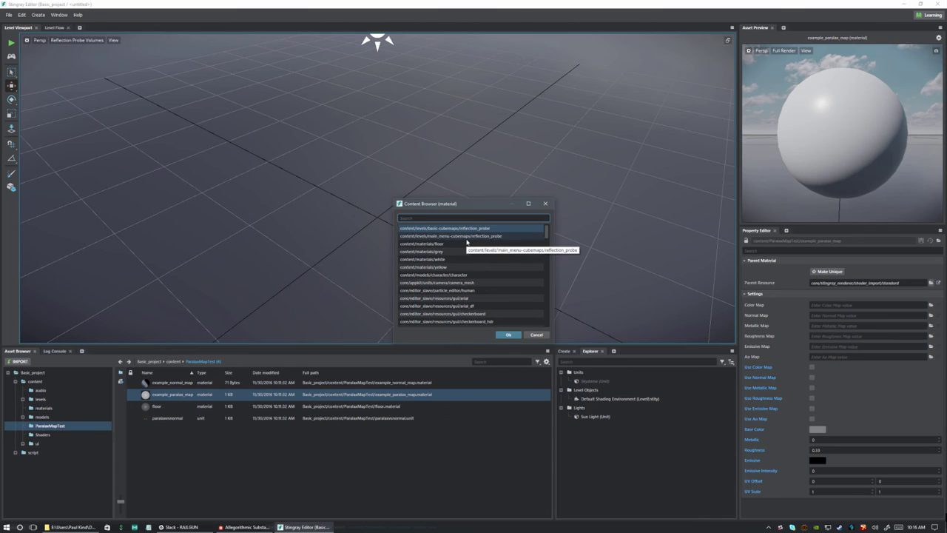
type("para")
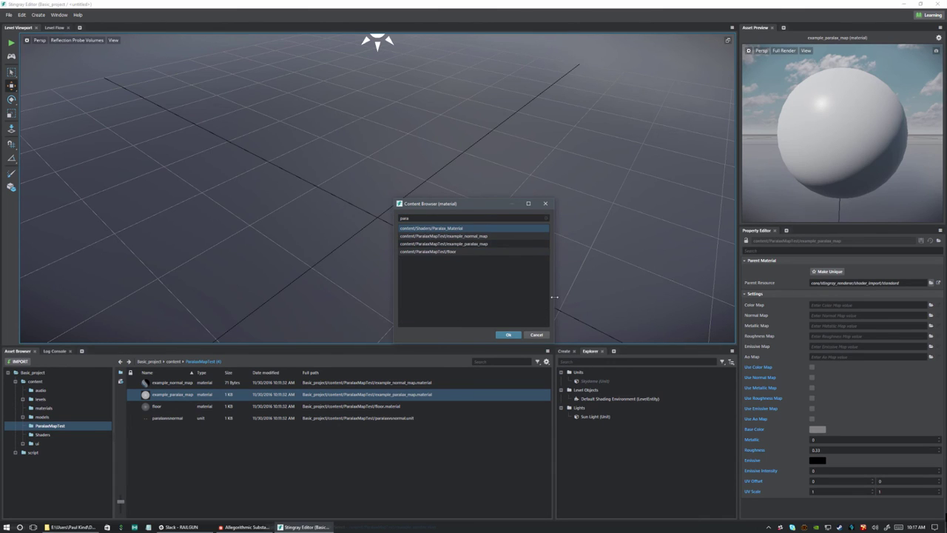
left_click(510, 335)
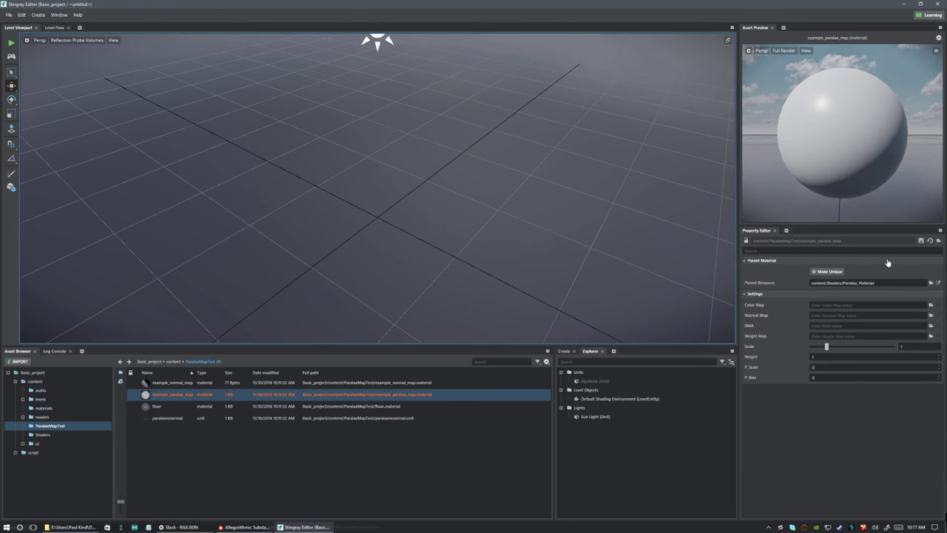
left_click(921, 242)
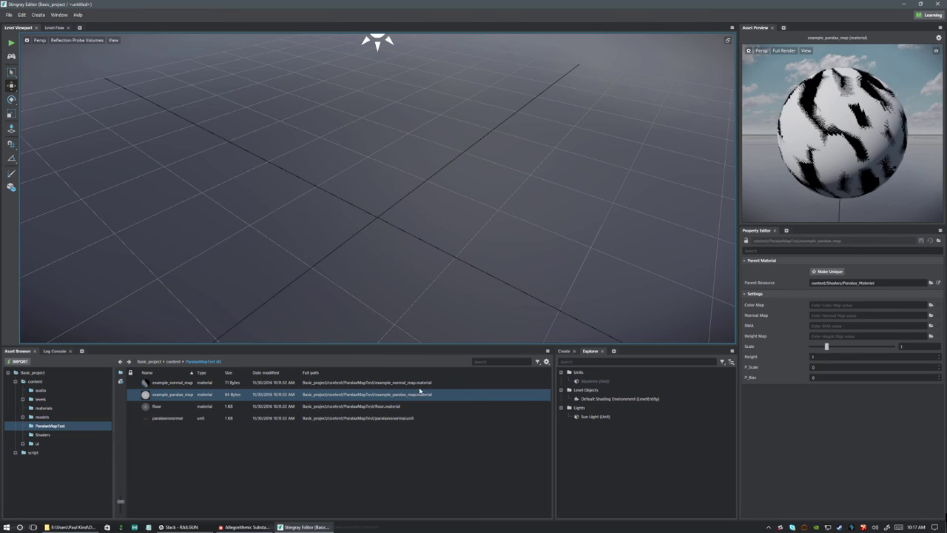
- Place the paralaxvsnormal unit in the level near the grid centre and switch to the Move tool
left_click(167, 419)
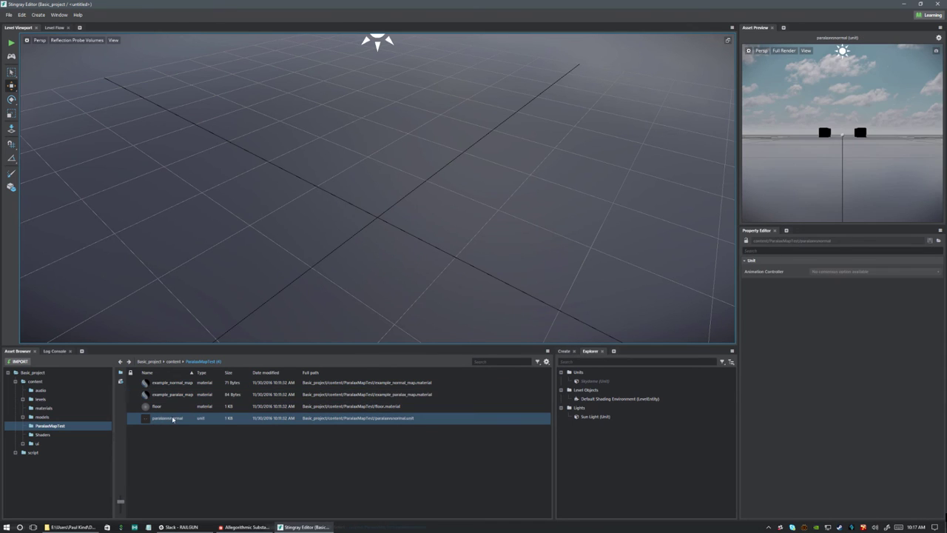
left_click(11, 128)
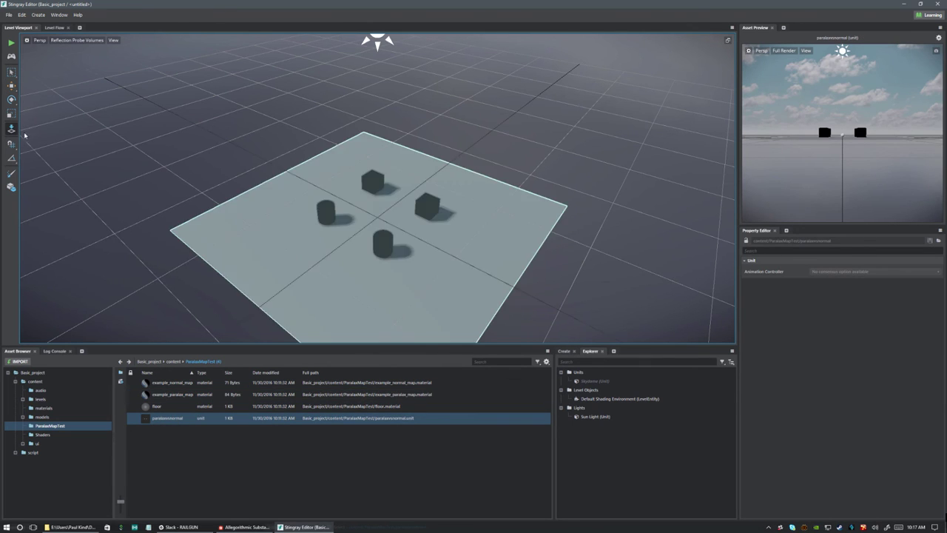
left_click(311, 207)
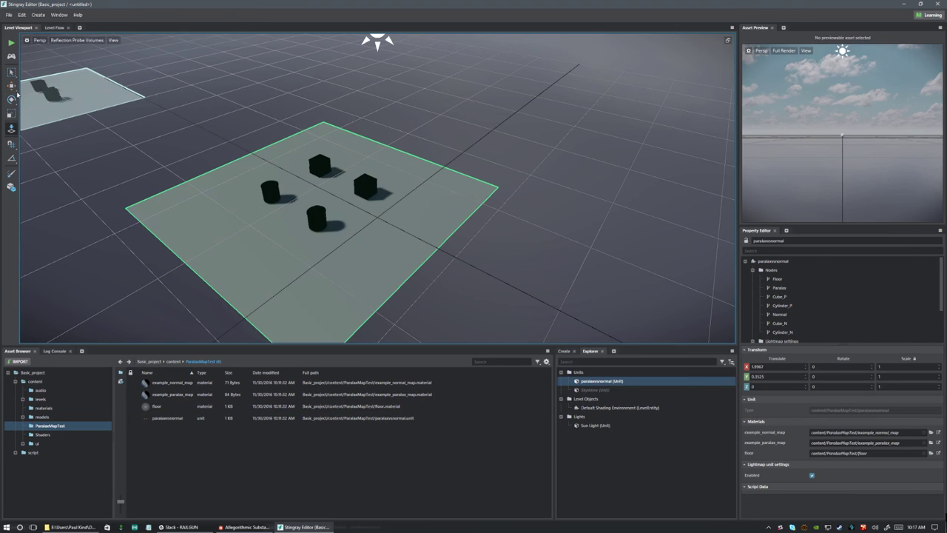
left_click(12, 85)
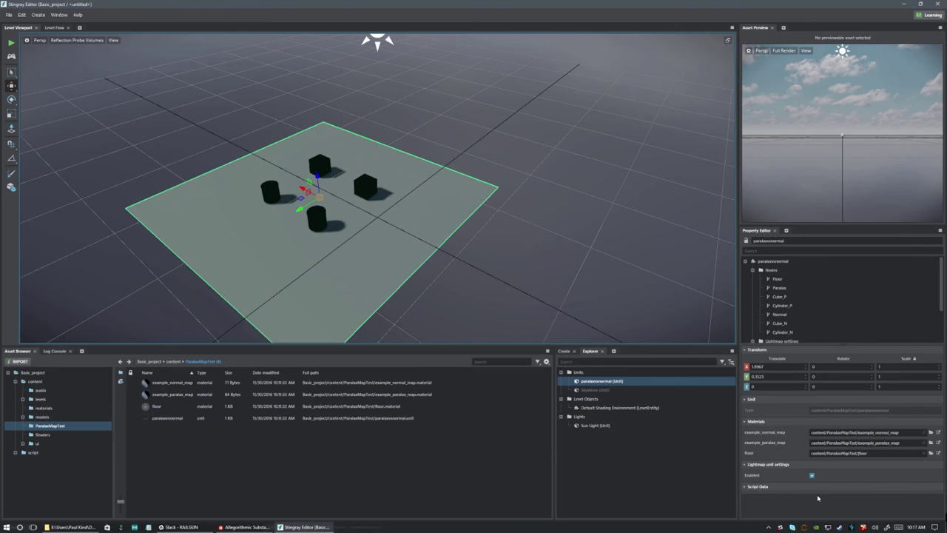
- Set the placed unit's X and Y translation to 0
left_click(775, 366)
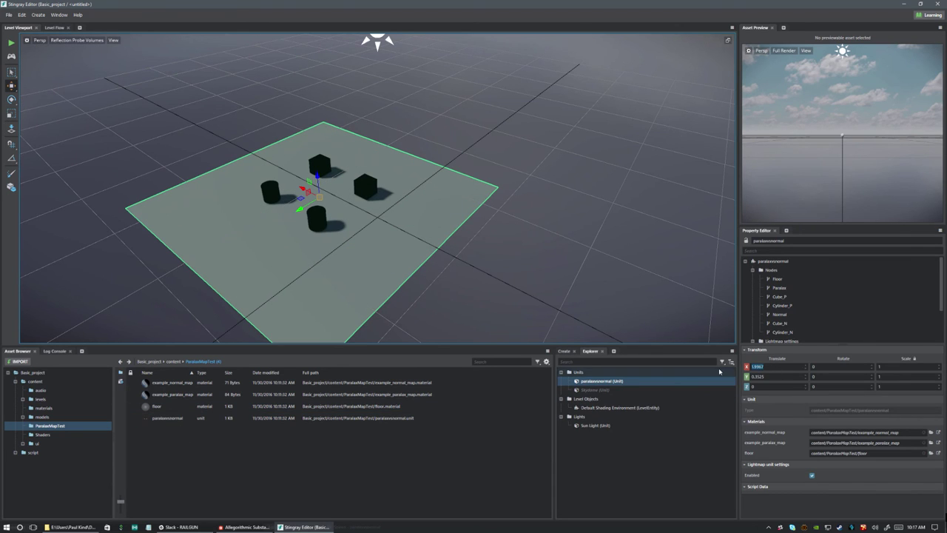
type("0")
key("Tab")
type("0")
key("Tab")
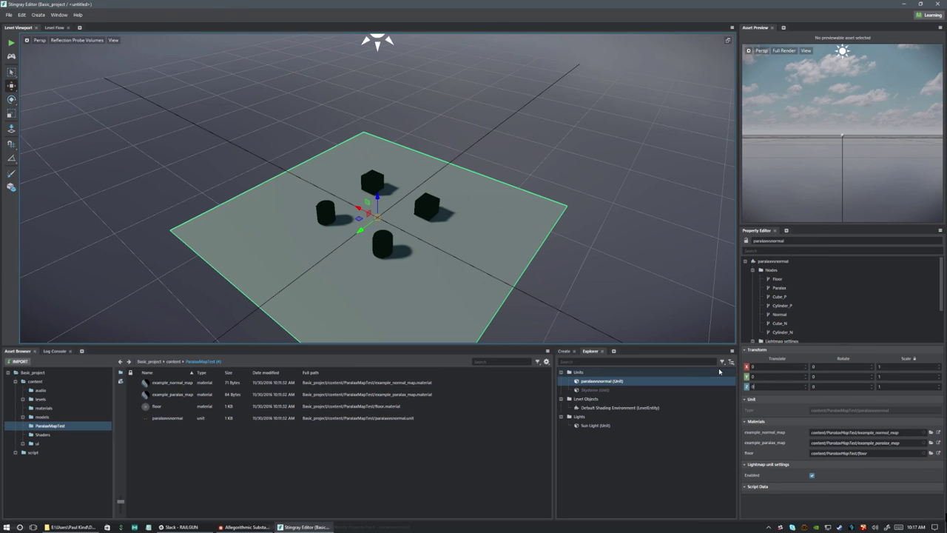
- Select the example_normal_map material and create a folder named Textures inside ParalaxMapTest
left_click(164, 383)
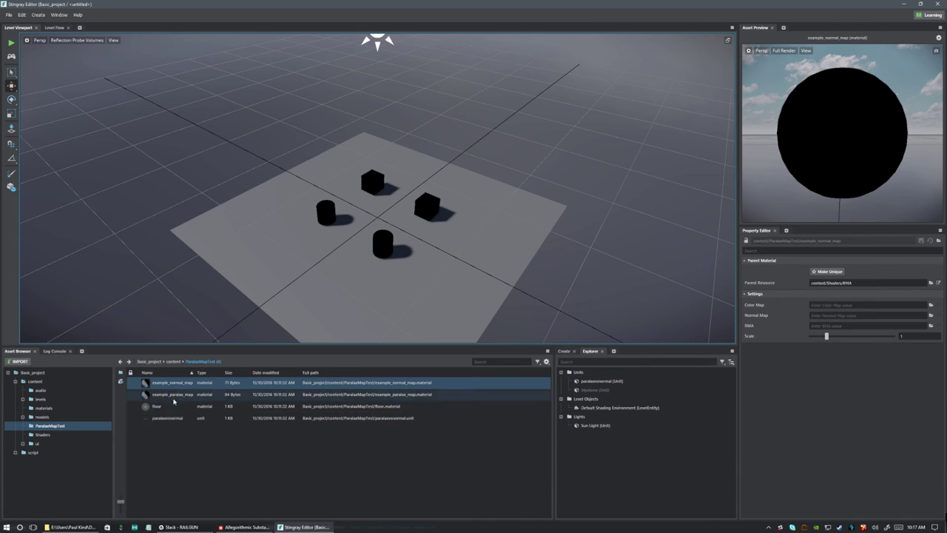
right_click(146, 444)
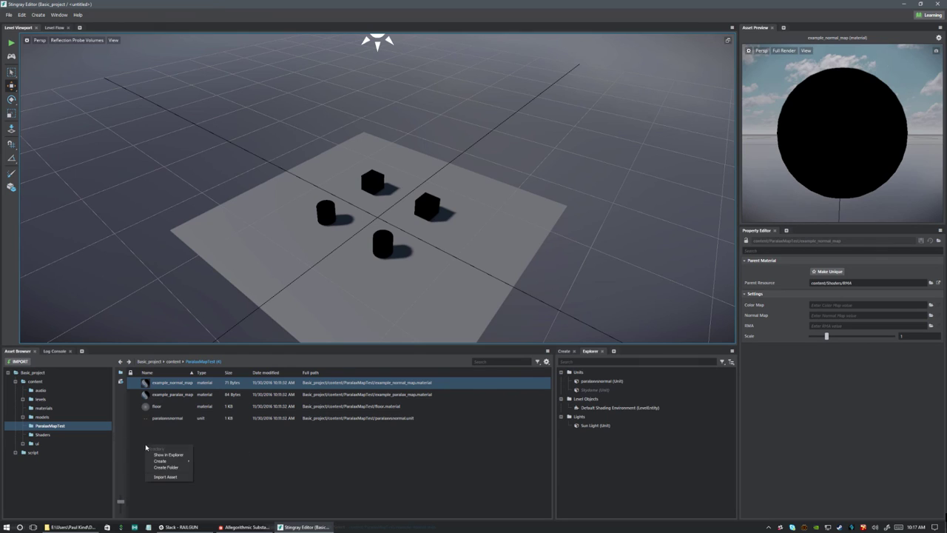
left_click(186, 469)
type("tures")
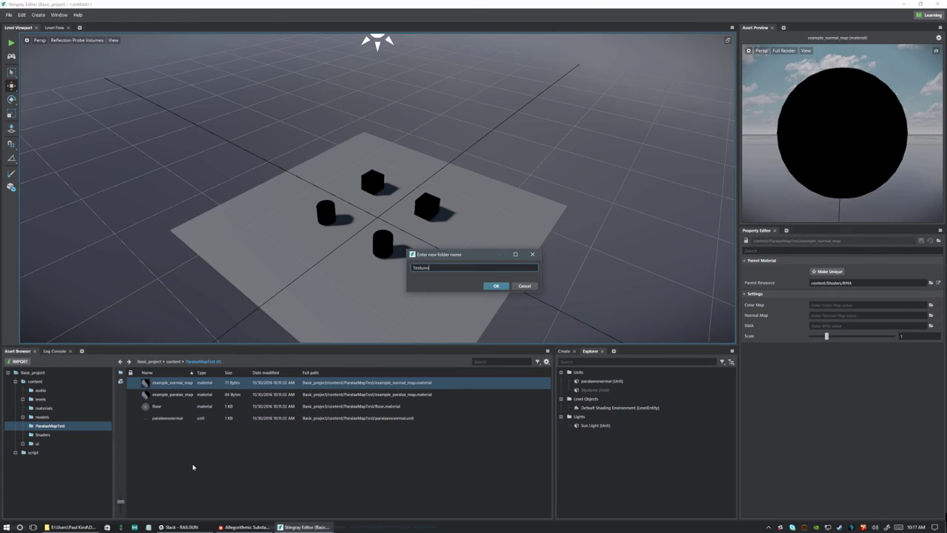
type("extures")
key("Return")
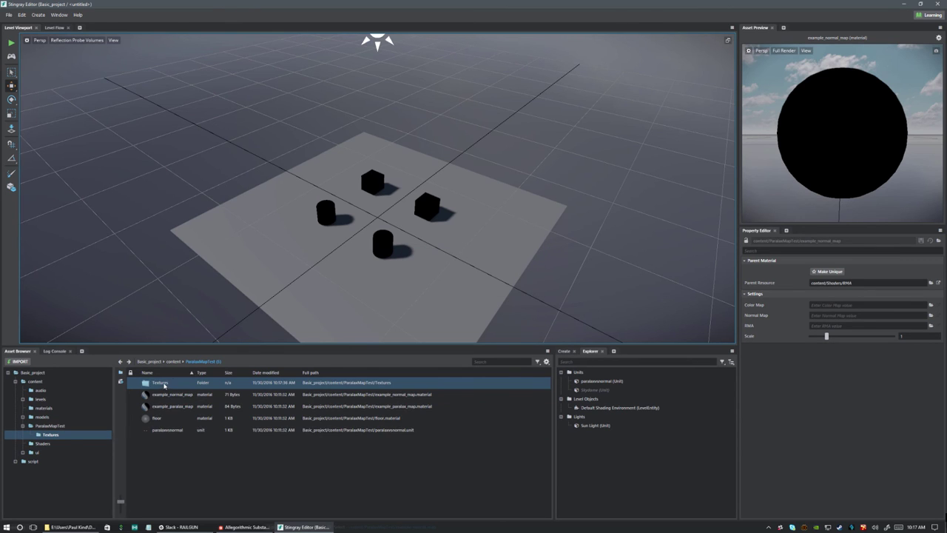
- Import the basecolor, height, normal and rma ParalaxMap PNGs from the Goodies Textures folder into the new Textures folder
double_click(159, 383)
left_click(18, 361)
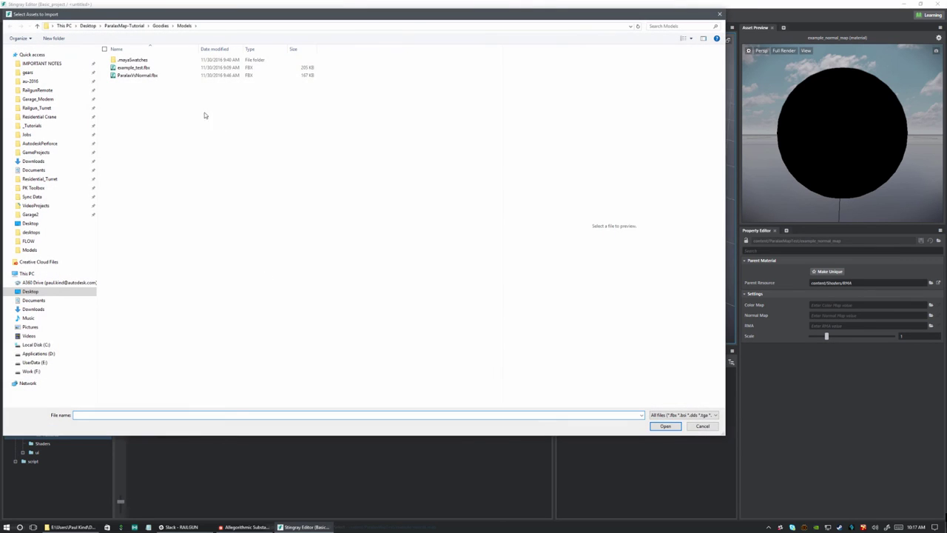
left_click(160, 25)
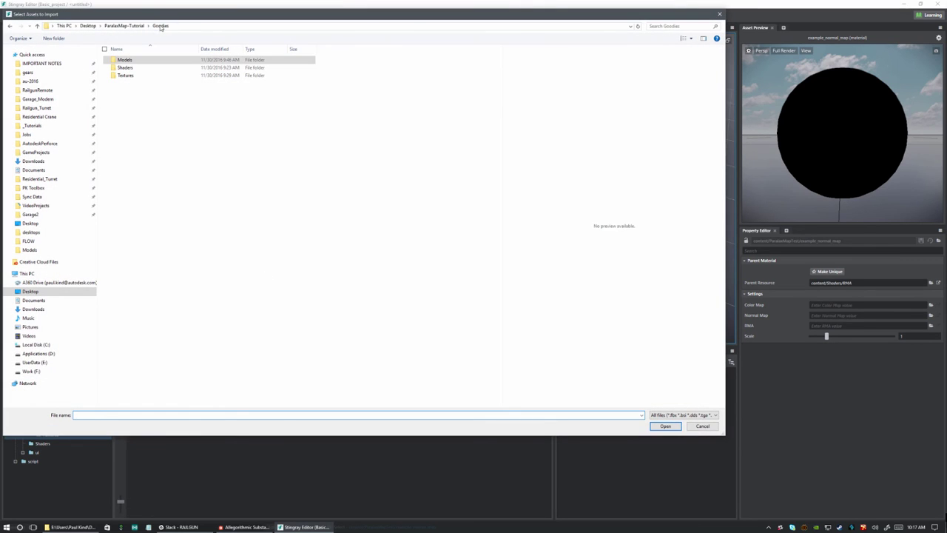
double_click(124, 75)
left_click_drag(130, 127, 303, 42)
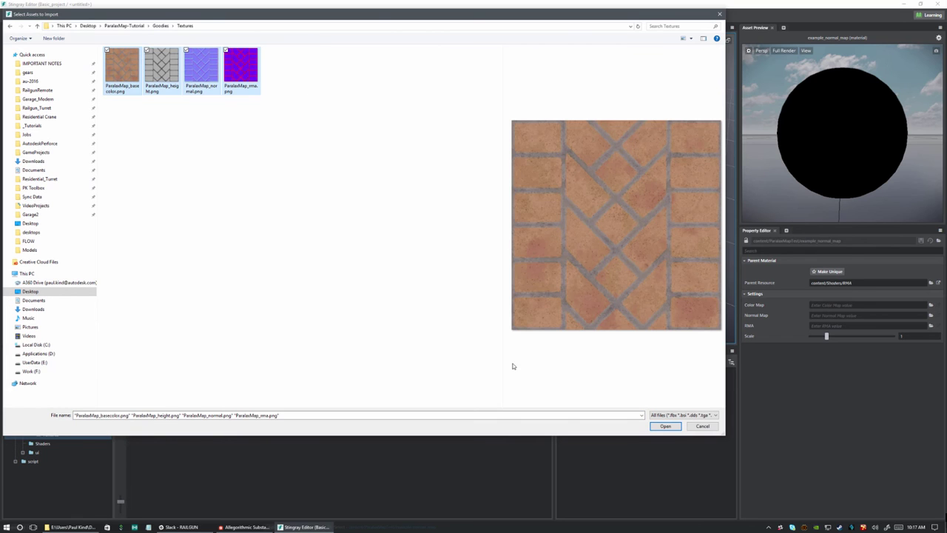
left_click(665, 426)
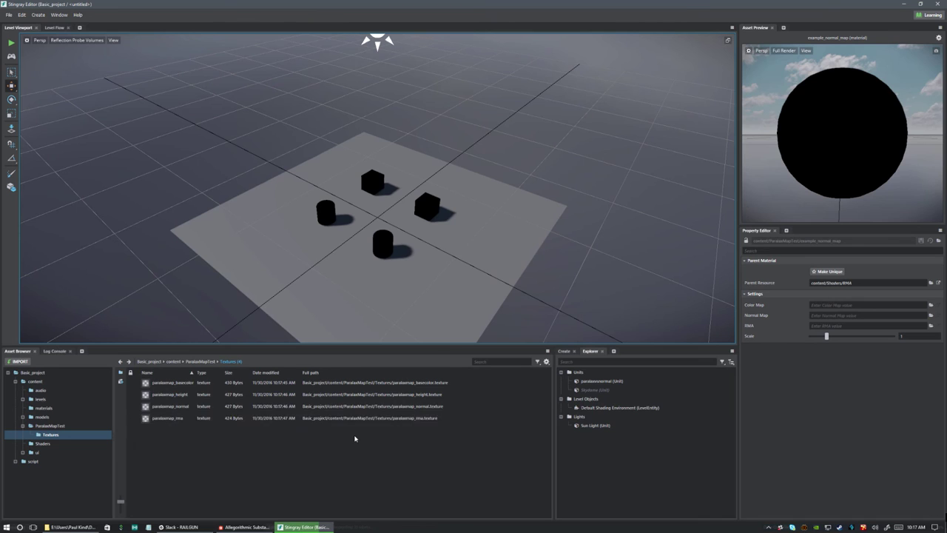
- Assign the paralaxmap basecolor, normal and rma textures to example_normal_map's Color Map, Normal Map and RMA, and save the material
key("BackSpace")
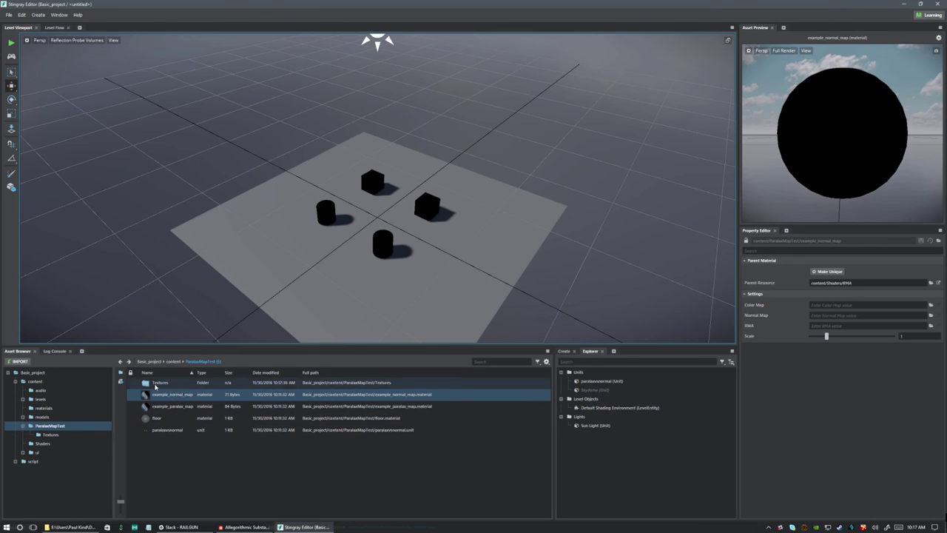
double_click(155, 383)
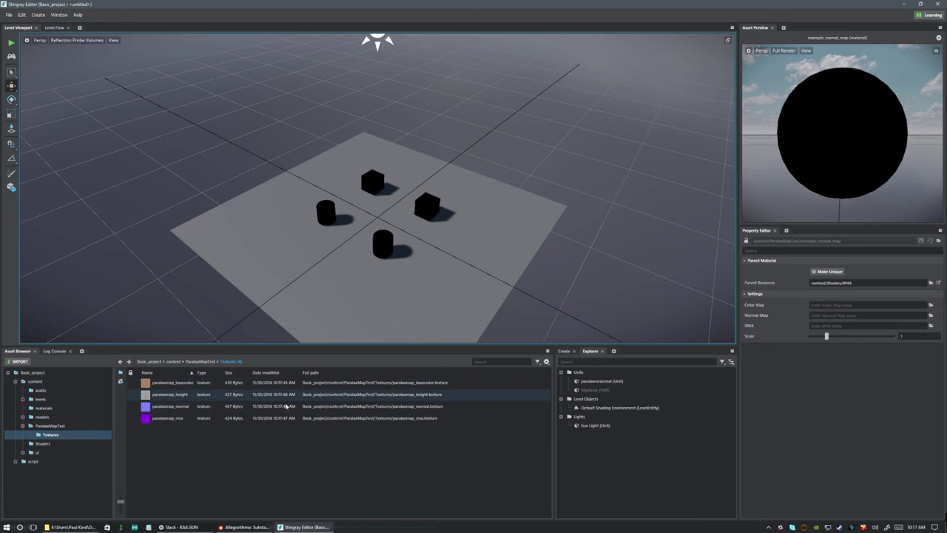
left_click_drag(169, 385, 822, 306)
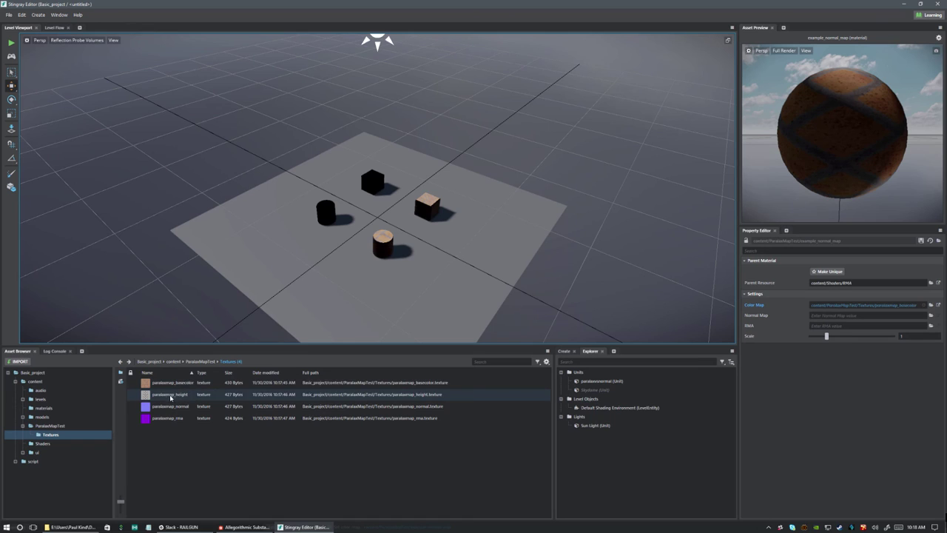
left_click_drag(170, 406, 845, 317)
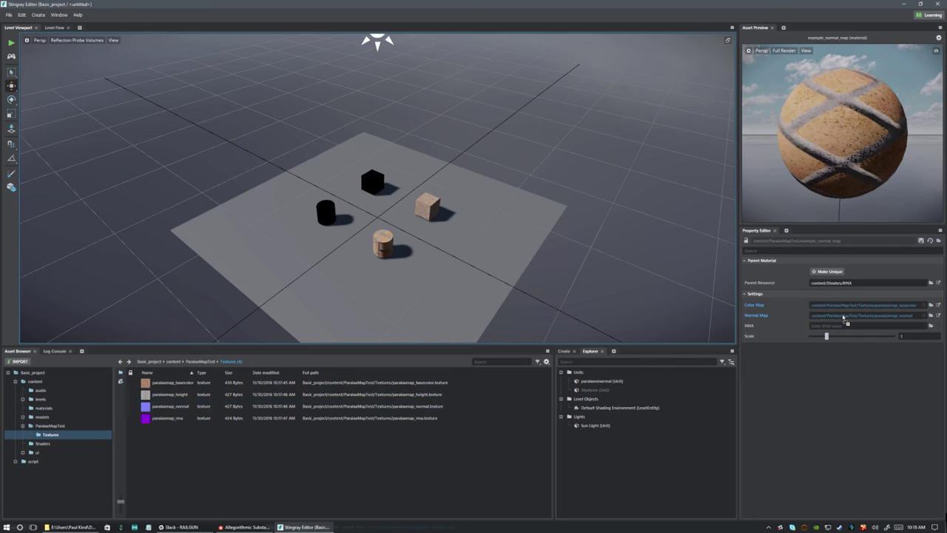
left_click_drag(169, 418, 817, 327)
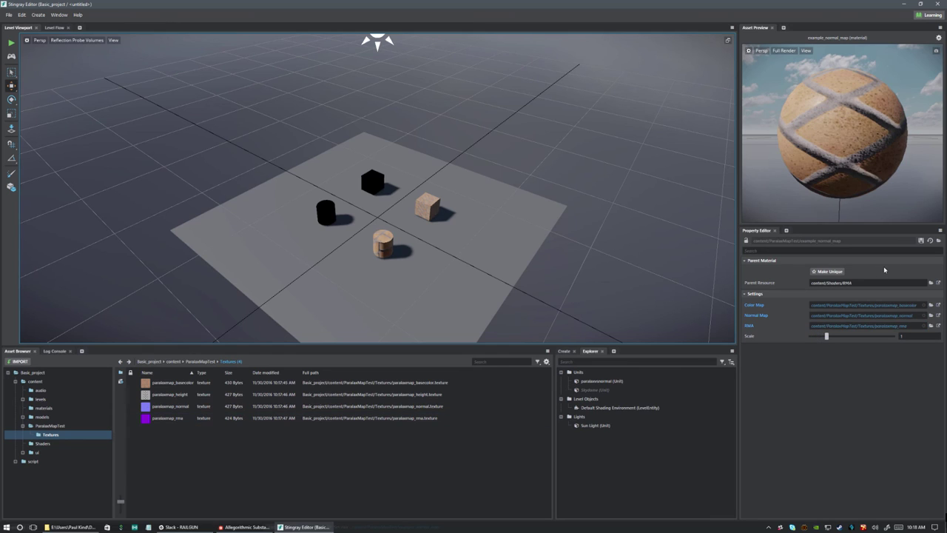
left_click(919, 242)
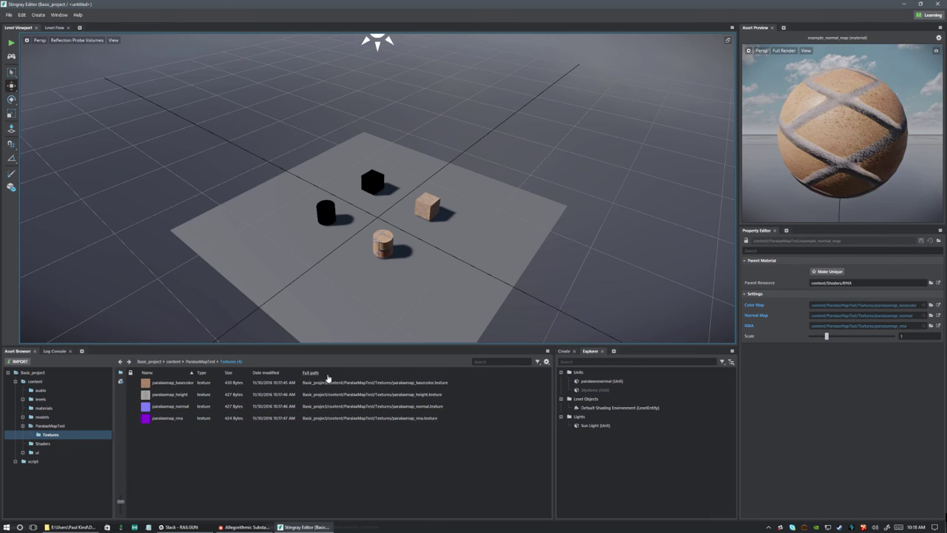
- Assign the paralaxmap basecolor, normal, rma and height textures to example_paralax_map's Color Map, Normal Map, RMA and Height Map, and save the material
left_click(207, 361)
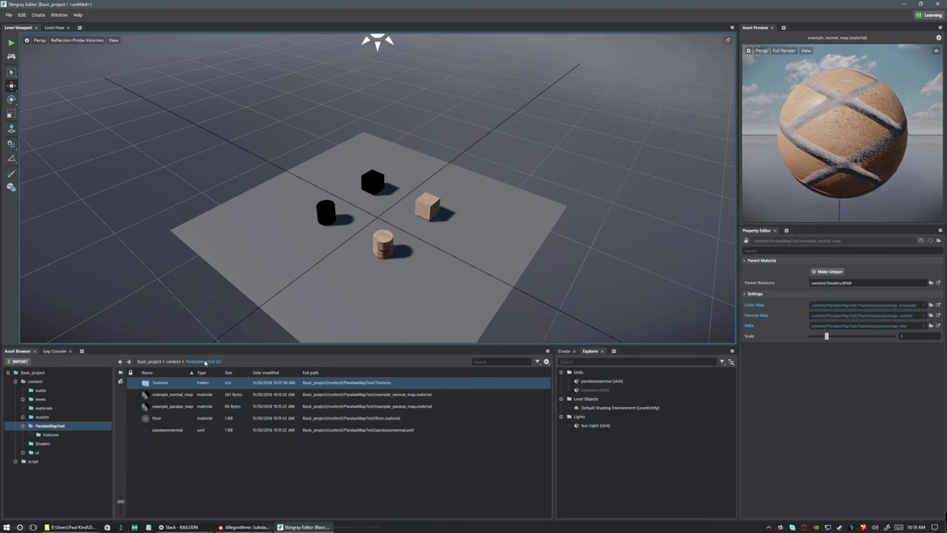
left_click(170, 406)
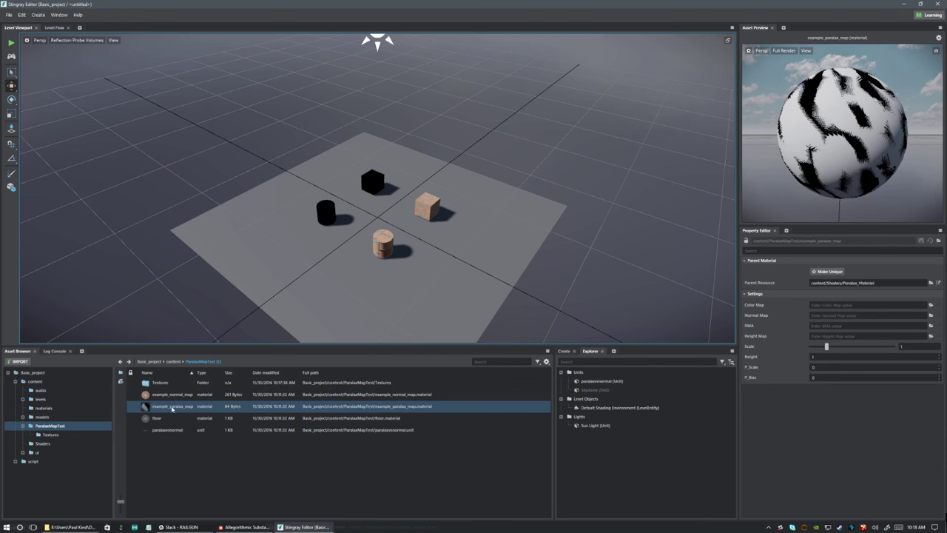
double_click(164, 382)
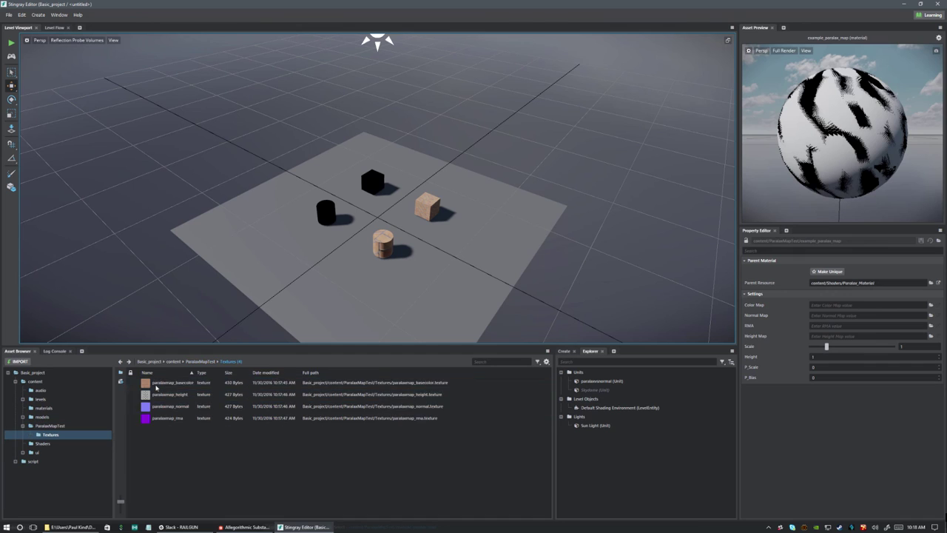
left_click_drag(169, 381, 873, 306)
left_click_drag(171, 406, 851, 315)
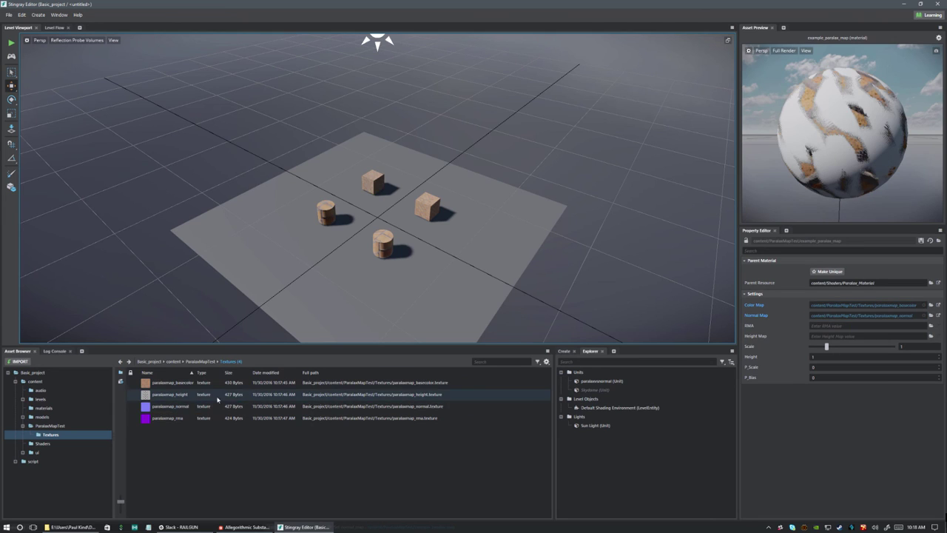
left_click_drag(170, 418, 856, 328)
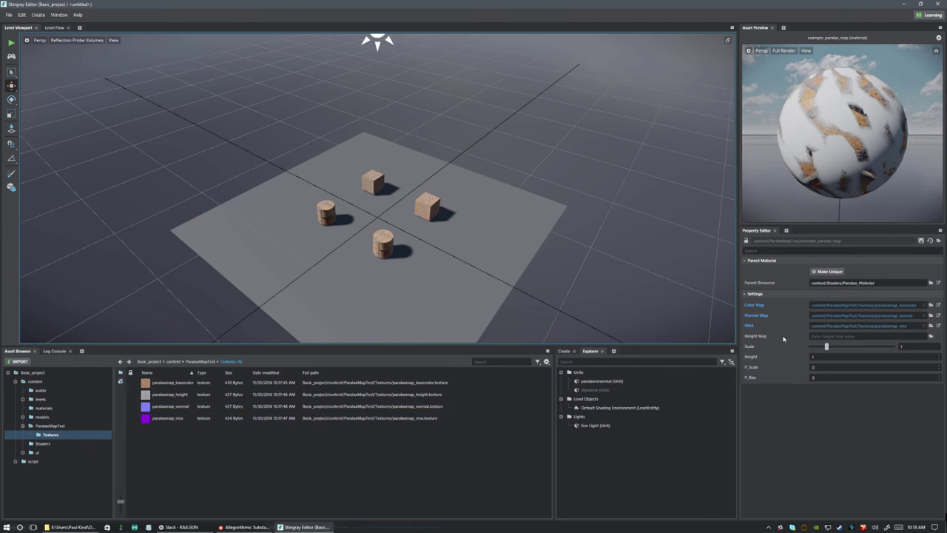
left_click_drag(180, 397, 834, 341)
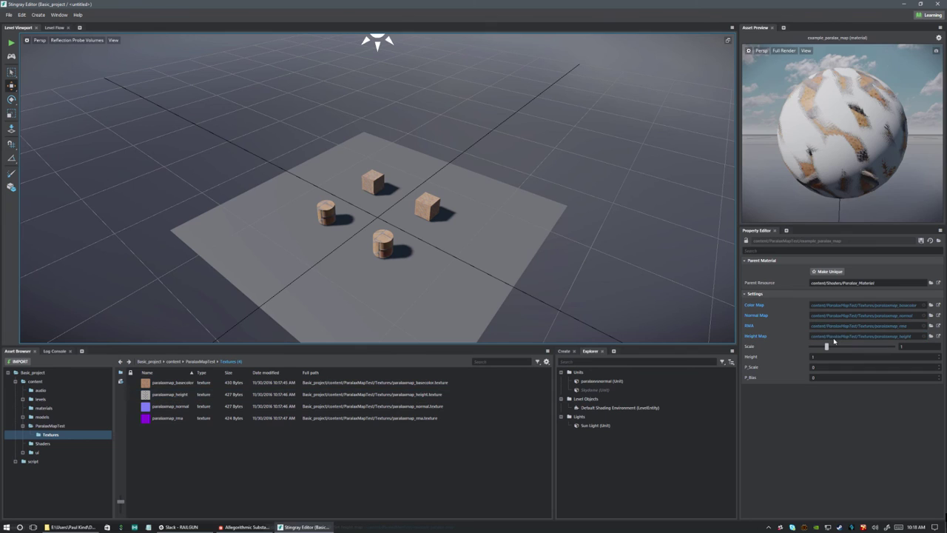
left_click(921, 240)
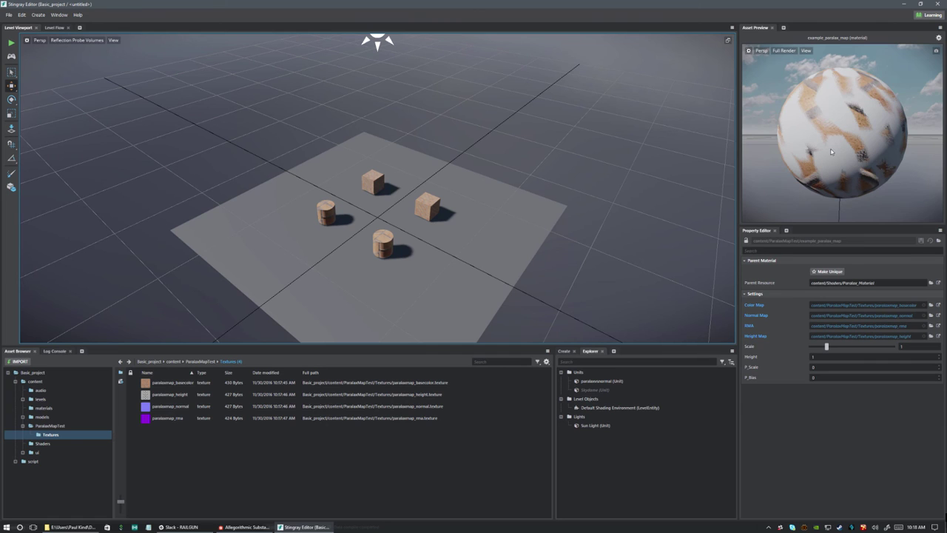
- Set example_paralax_map's P_Scale and P_Bias to 0.015 and save the material
left_click_drag(881, 167, 803, 203, "alt")
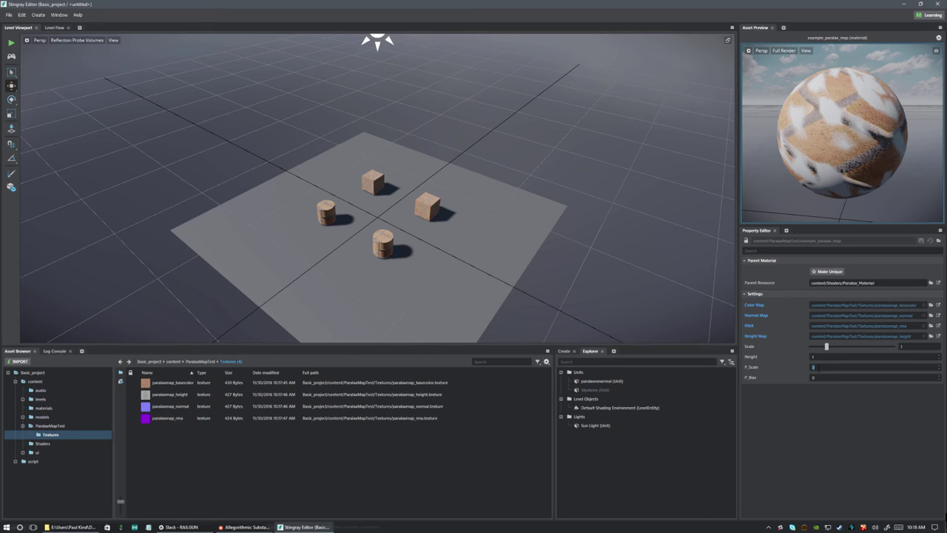
left_click(817, 367)
type(".05")
key("Return")
left_click(813, 377)
type(".015")
key("Return")
left_click(920, 241)
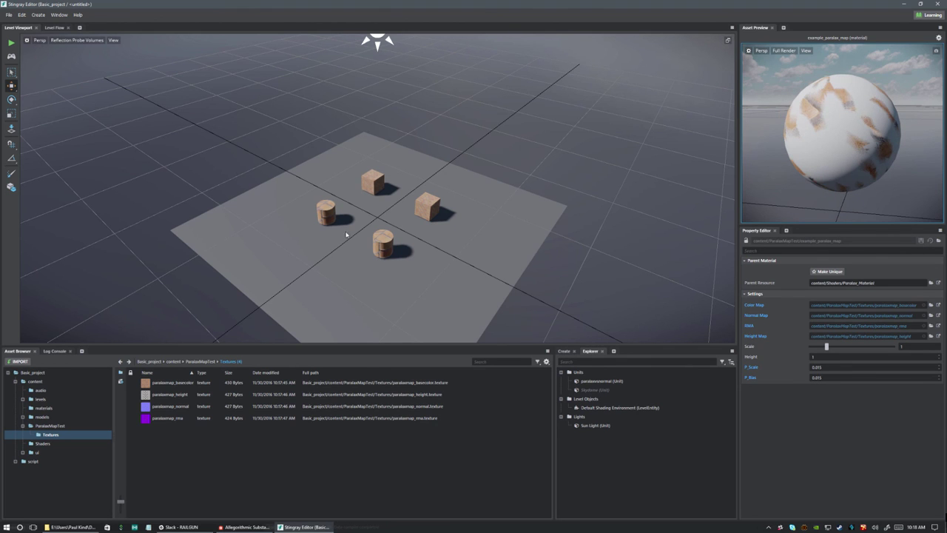
- View the textured cubes and cylinders up close, reselect the example_paralax_map material in ParalaxMapTest and set its Height to 5
right_click_drag(347, 235, 657, 249, "alt")
left_click_drag(657, 248, 259, 214, "alt")
left_click(634, 189)
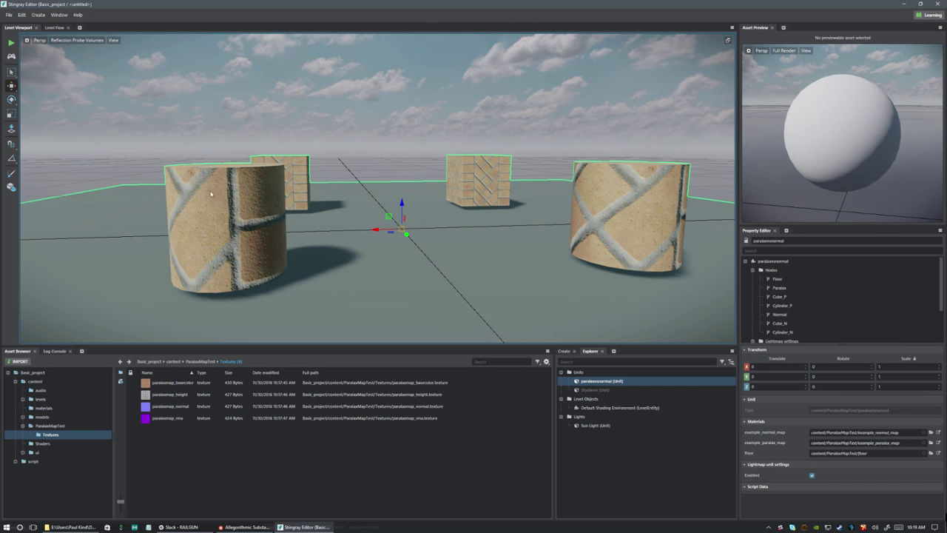
left_click_drag(270, 227, 405, 188, "alt")
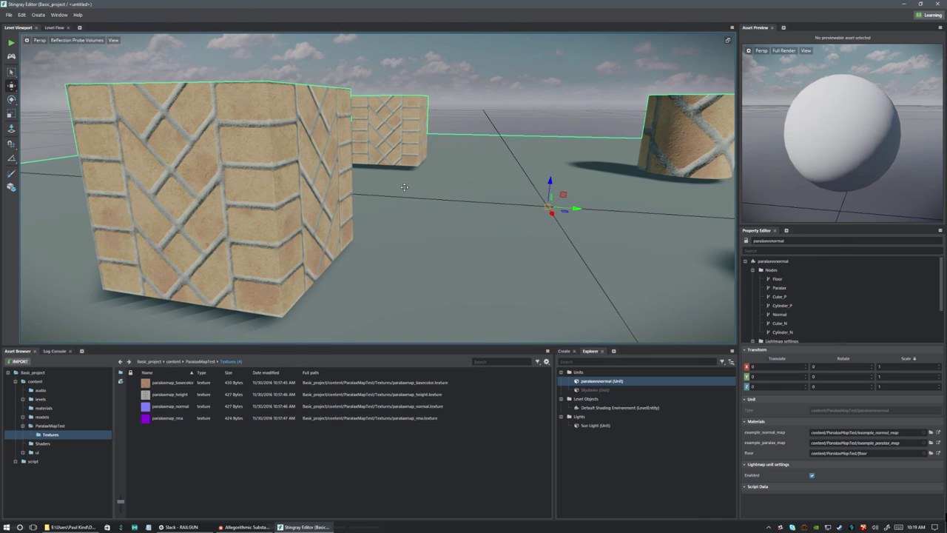
left_click(198, 363)
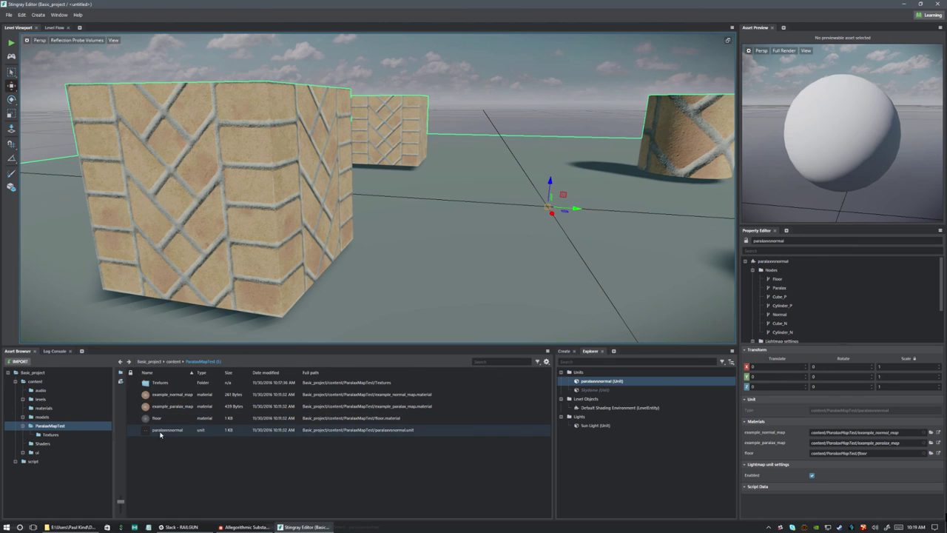
left_click(161, 431)
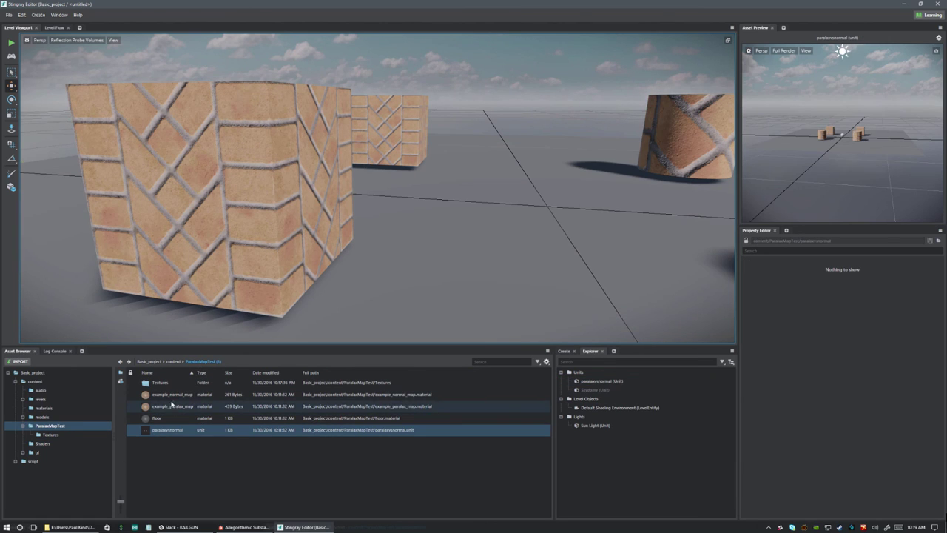
left_click(172, 407)
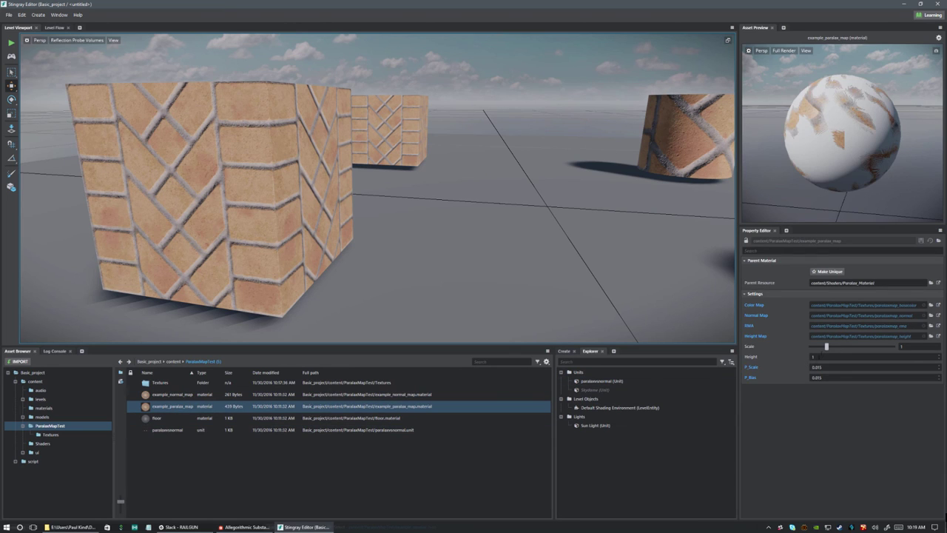
left_click_drag(938, 357, 943, 333)
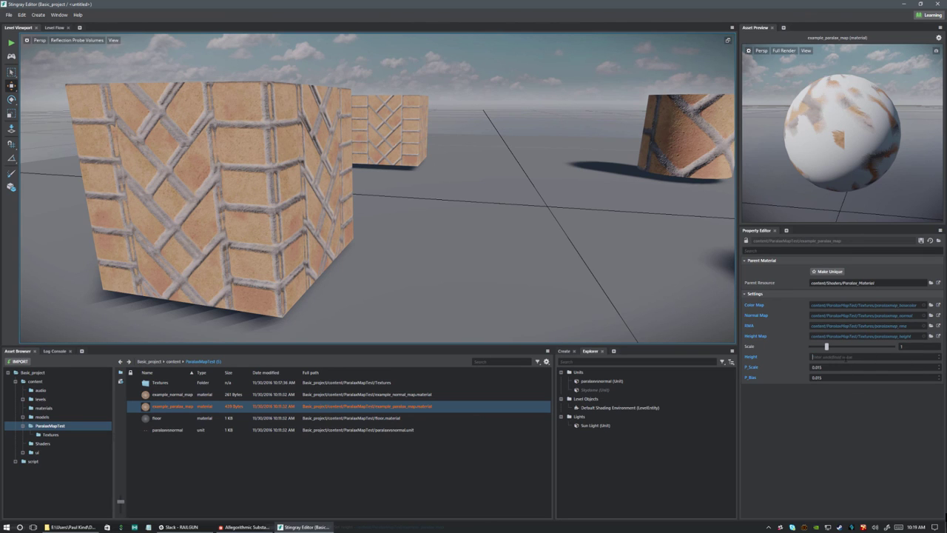
type("5")
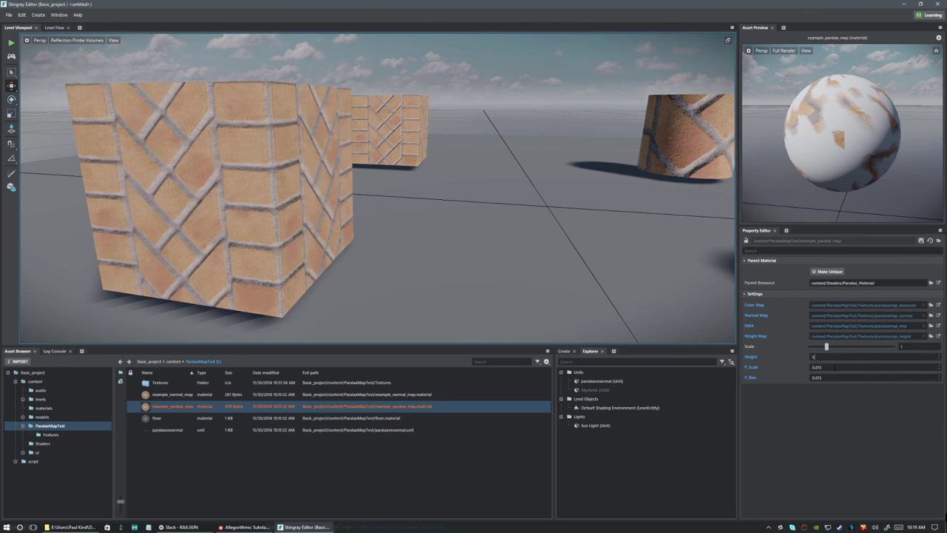
- Set the parallax material's P_Scale and P_Bias to 0.02
key("Tab")
key("BackSpace")
type(".02")
key("Tab")
left_click(824, 377)
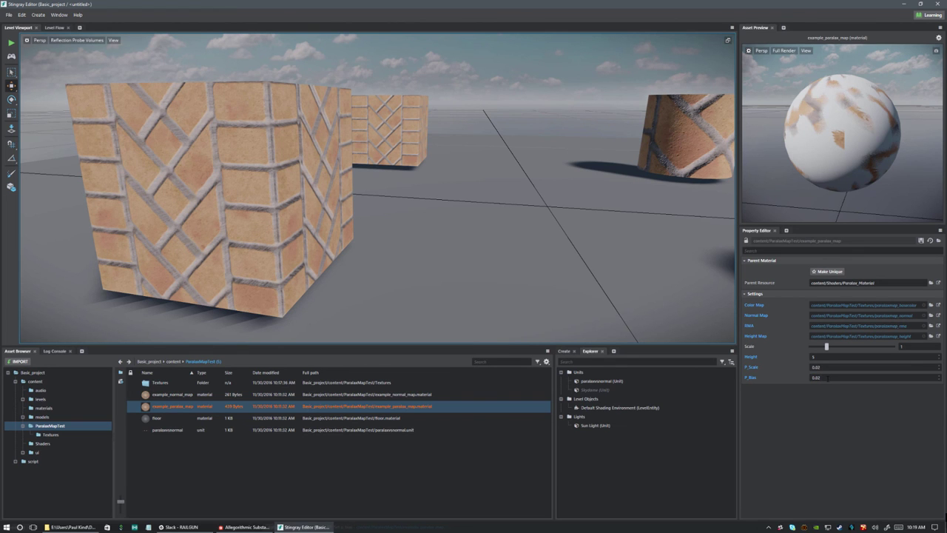
- Check the parallax cube's brick relief up close and set P_Scale to 0.015
left_click_drag(367, 287, 375, 252, "alt")
scroll(375, 252, "up", 2)
scroll(437, 232, "up", 2)
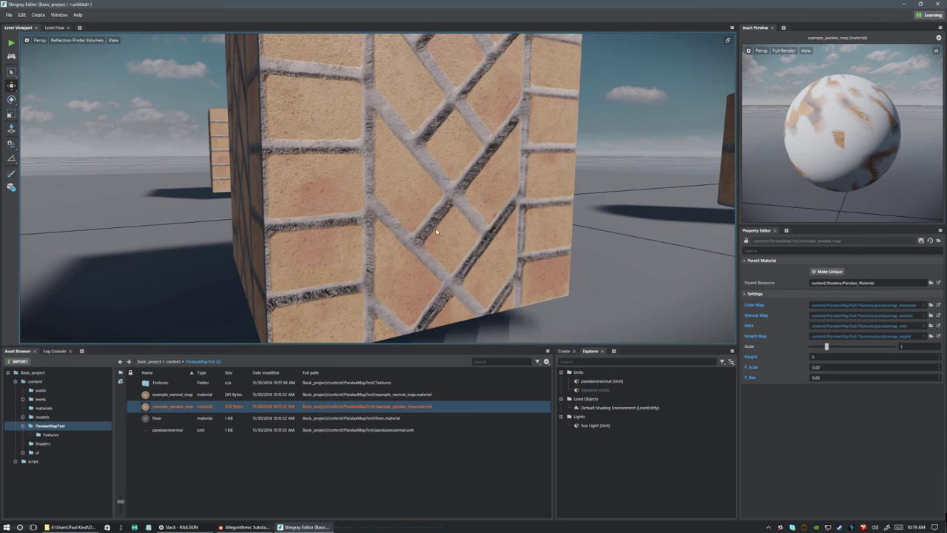
left_click(836, 366)
type("0")
key("BackSpace")
type("2")
key("BackSpace")
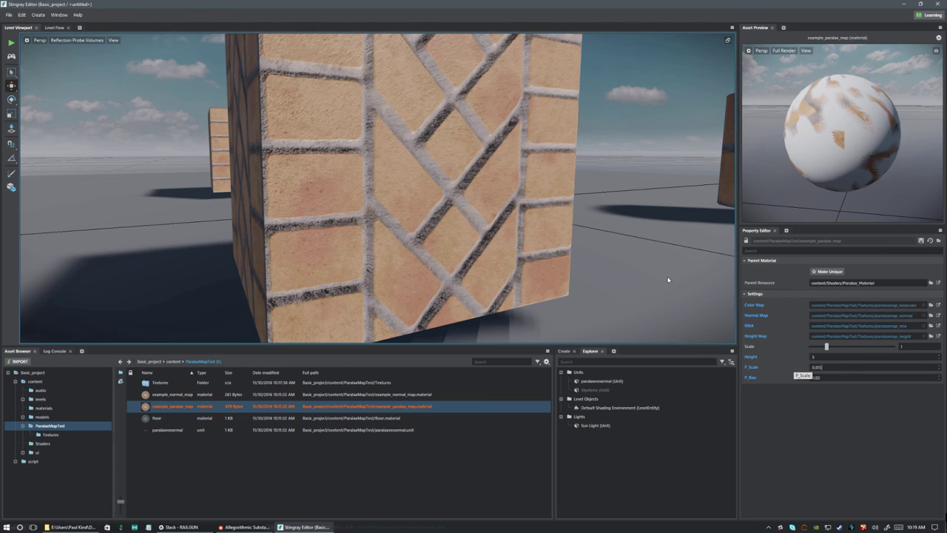
- Increase the parallax material's texture Scale to about 1.44
scroll(518, 196, "down", 5)
left_click_drag(500, 195, 453, 228, "alt")
scroll(453, 228, "up", 8)
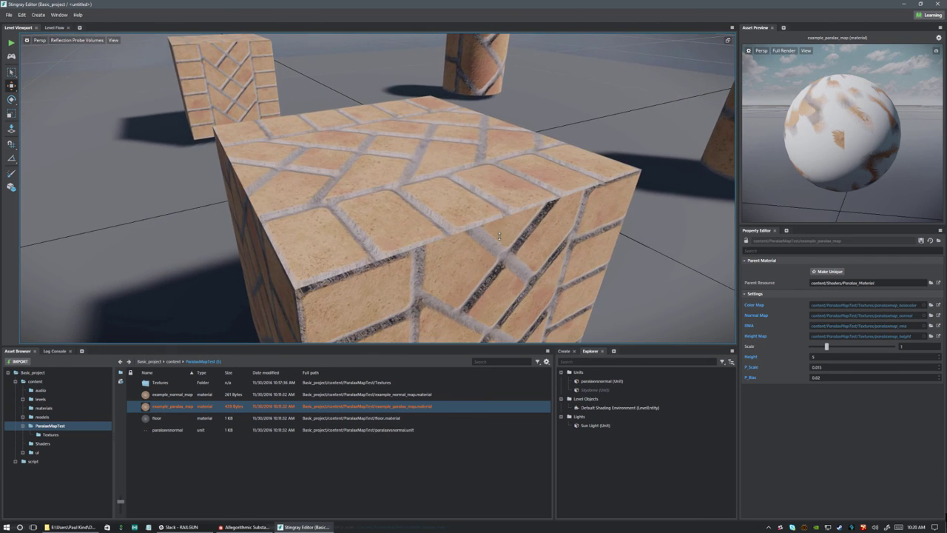
left_click_drag(440, 261, 472, 259, "alt")
scroll(445, 251, "down", 6)
scroll(445, 251, "up", 6)
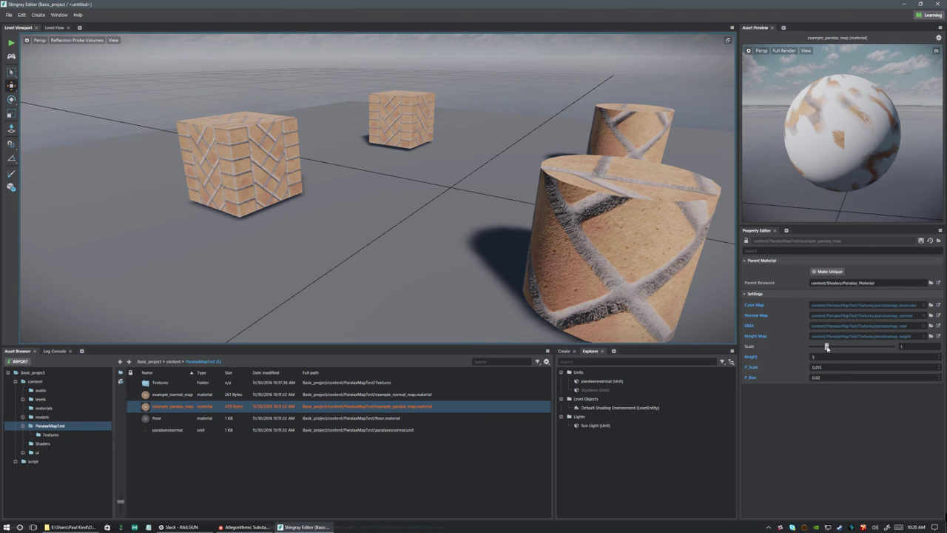
mouse_move(827, 347)
left_mouse_down()
mouse_move(897, 352)
mouse_move(834, 348)
left_mouse_up()
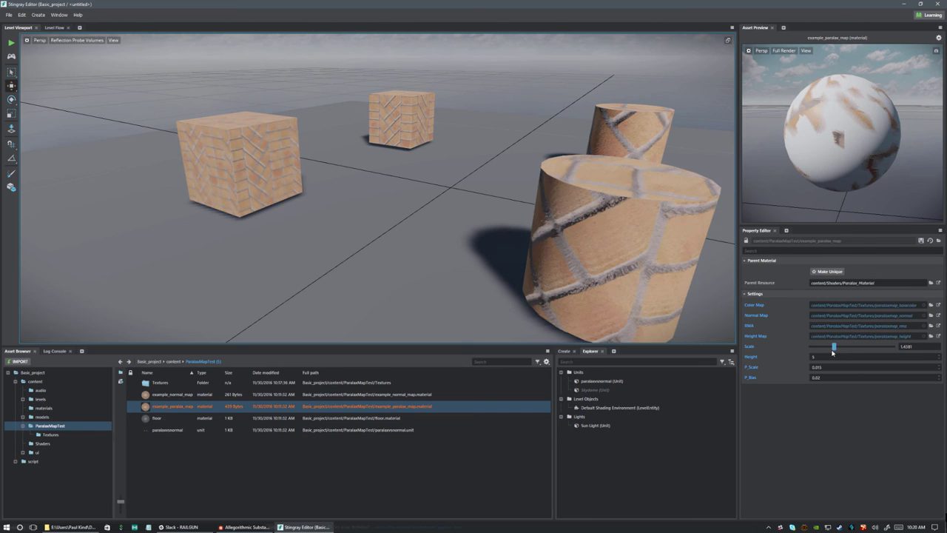
- Compare the brick depth on the parallax and normal-mapped cylinders and cubes from several angles
left_click_drag(547, 222, 422, 183, "alt")
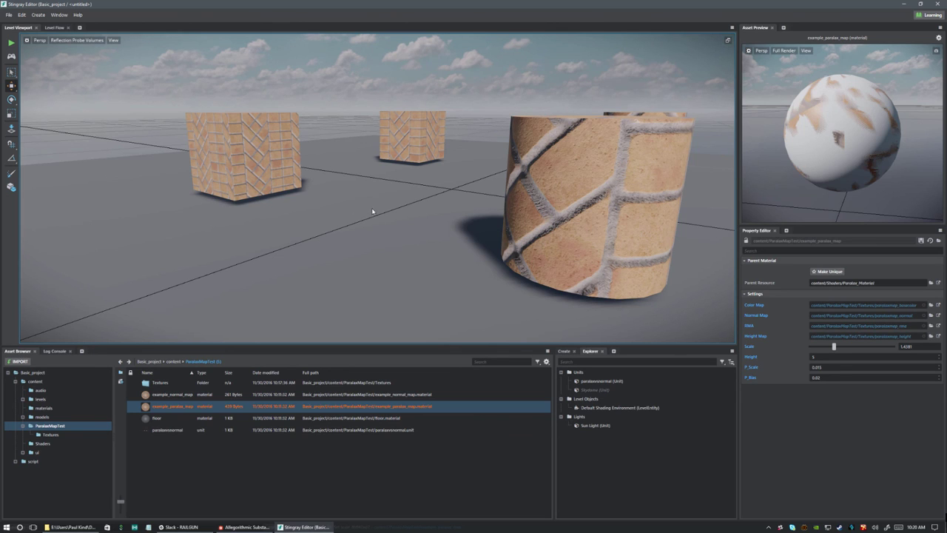
left_click_drag(377, 205, 441, 202, "alt")
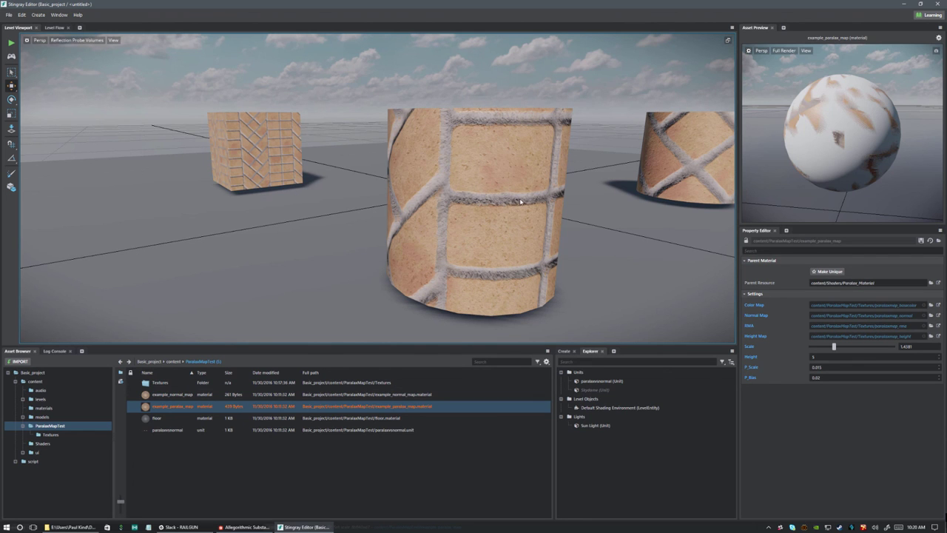
left_click_drag(522, 203, 420, 194, "alt")
right_click_drag(420, 194, 492, 187, "alt")
left_click_drag(492, 186, 534, 198, "alt")
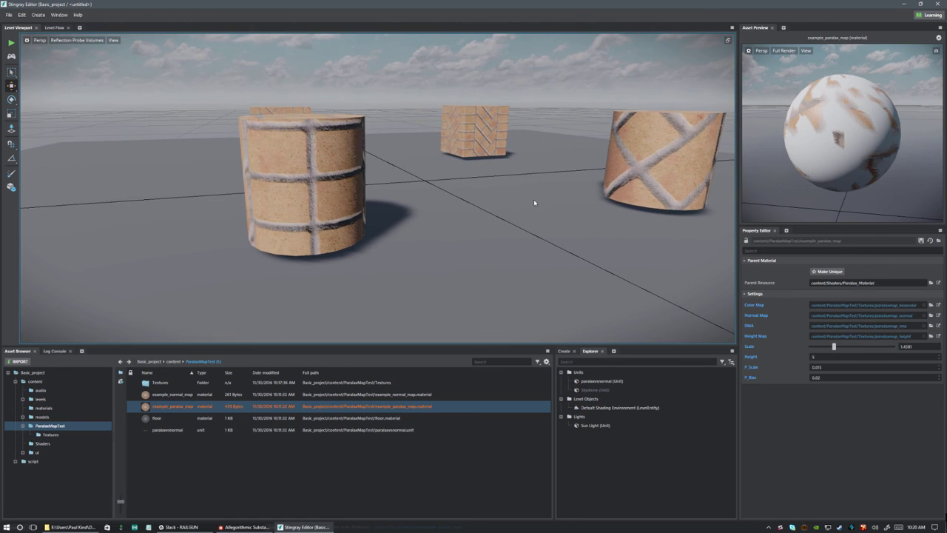